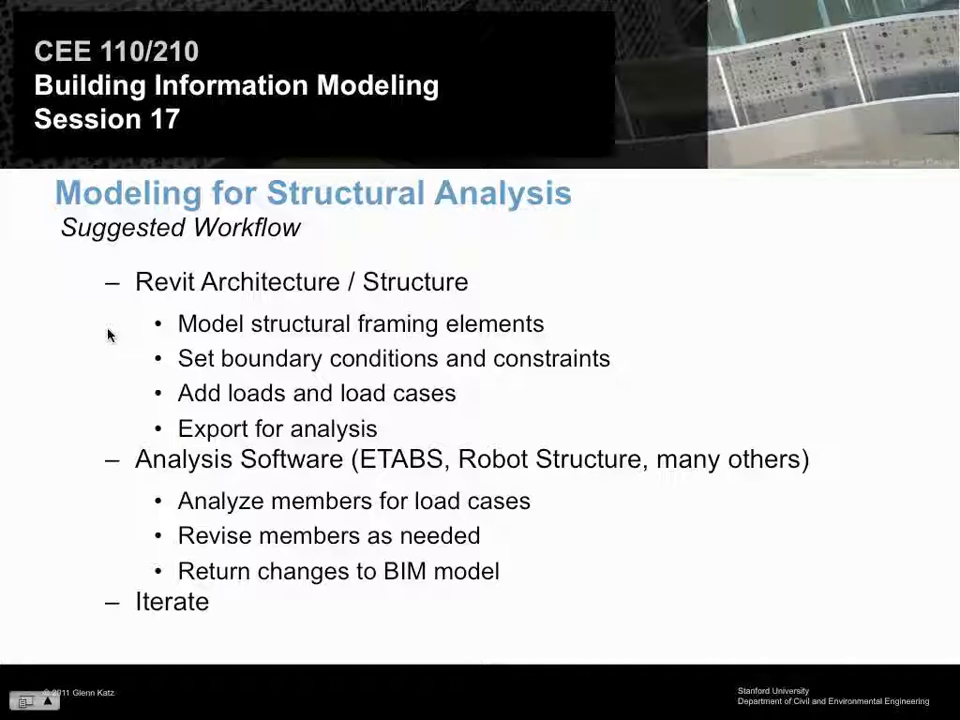
{"action": "key", "text": "Page_Down"}
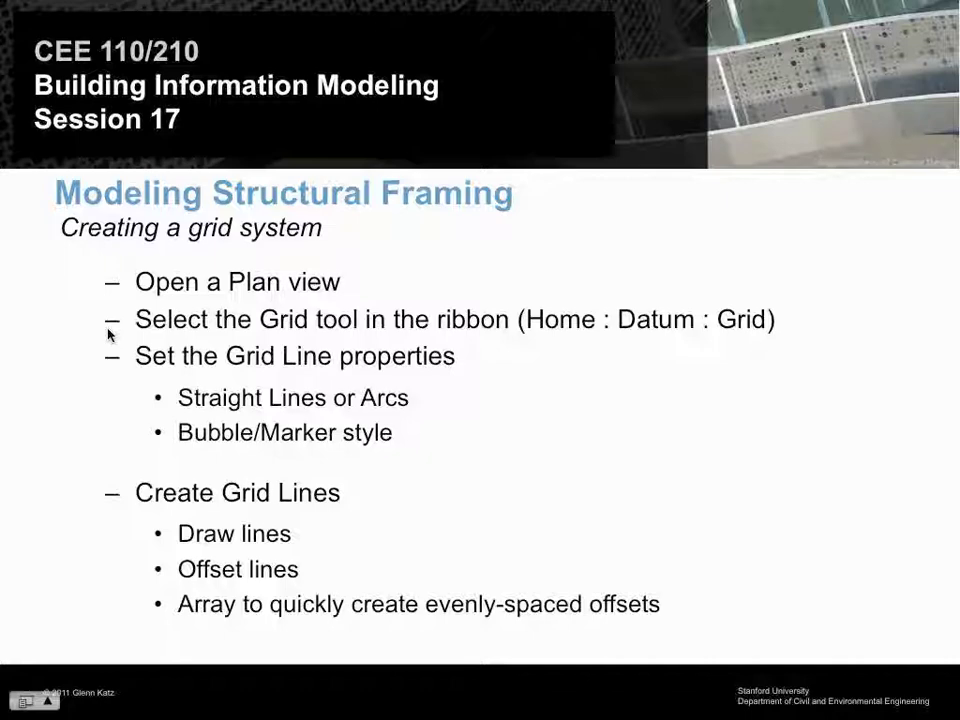
{"action": "key", "text": "Right"}
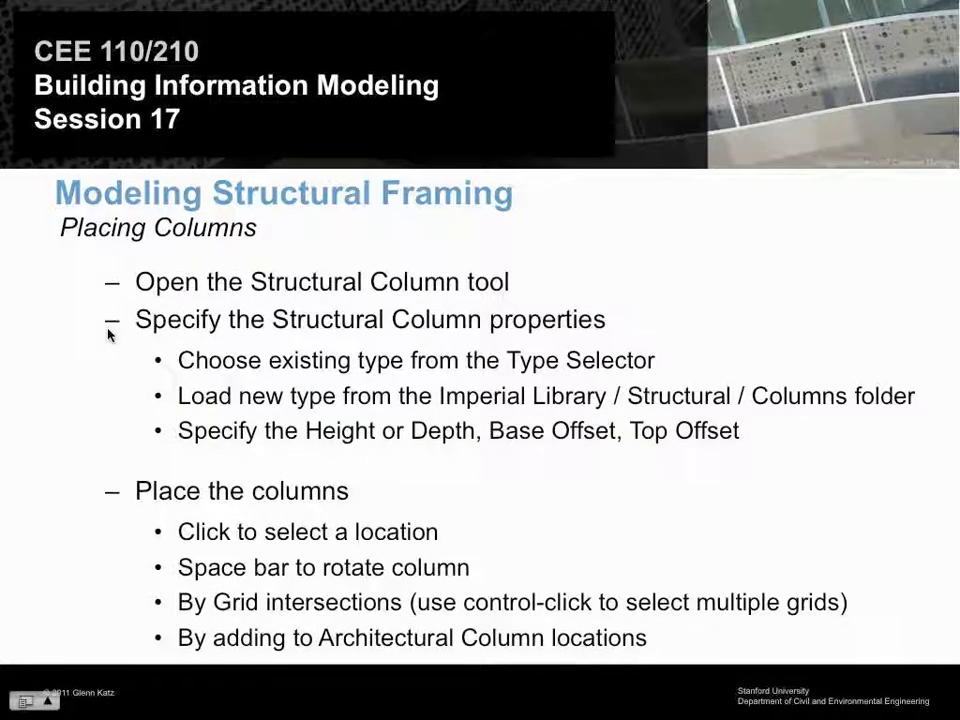
{"action": "key", "text": "Right"}
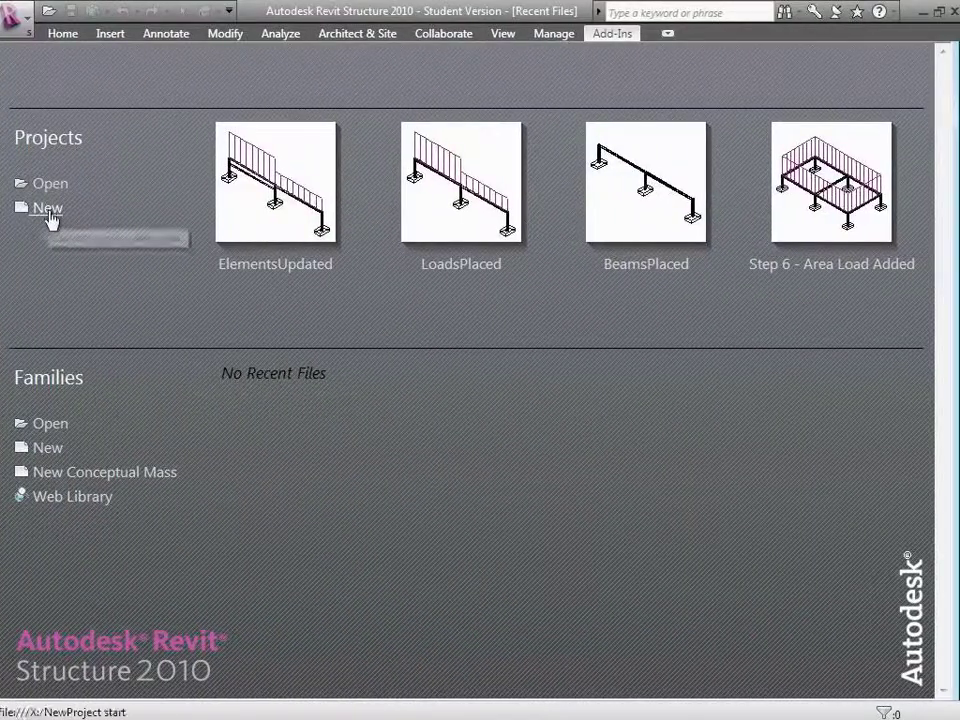
Step: Create a new structural project and draw a horizontal grid line across the middle of the Level 2 plan
{"action": "left_click", "coordinate": [47, 210]}
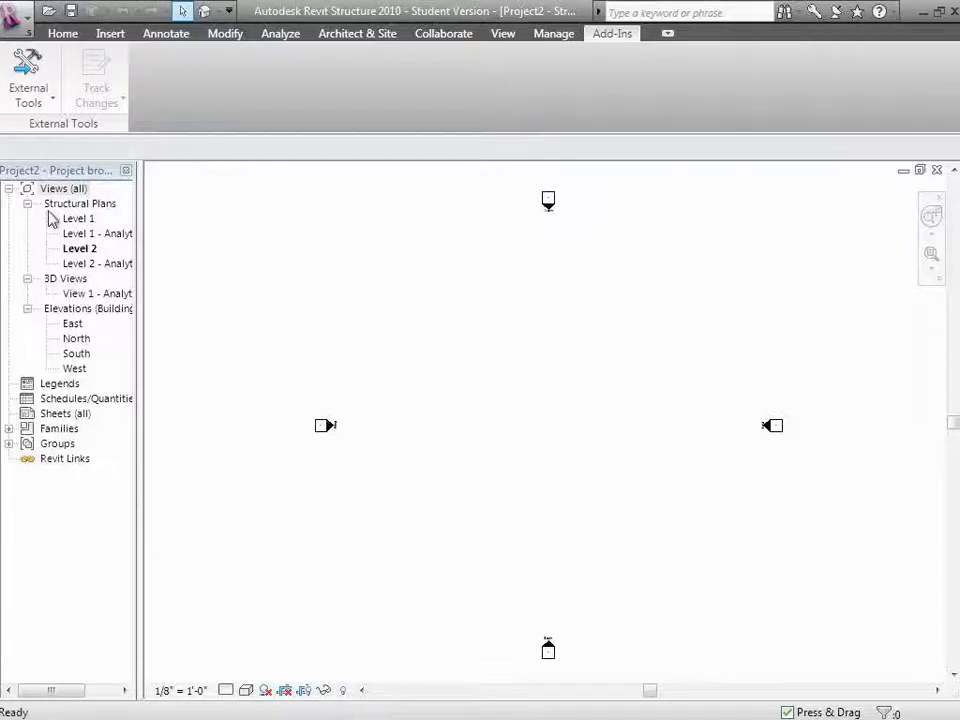
{"action": "left_click", "coordinate": [60, 34]}
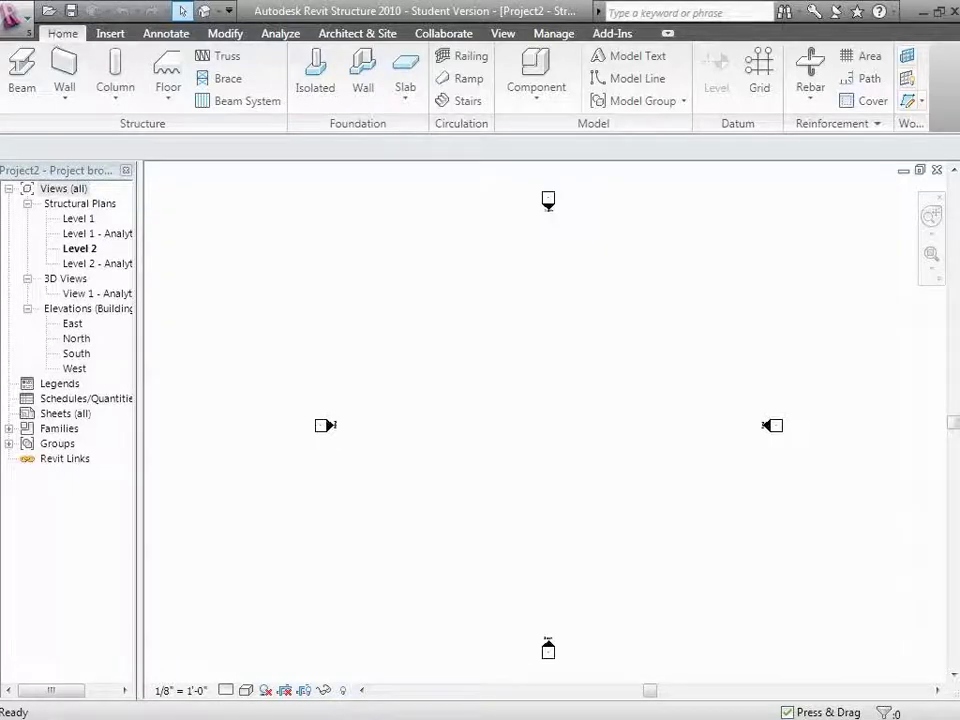
{"action": "left_click", "coordinate": [760, 68]}
{"action": "left_click", "coordinate": [441, 446]}
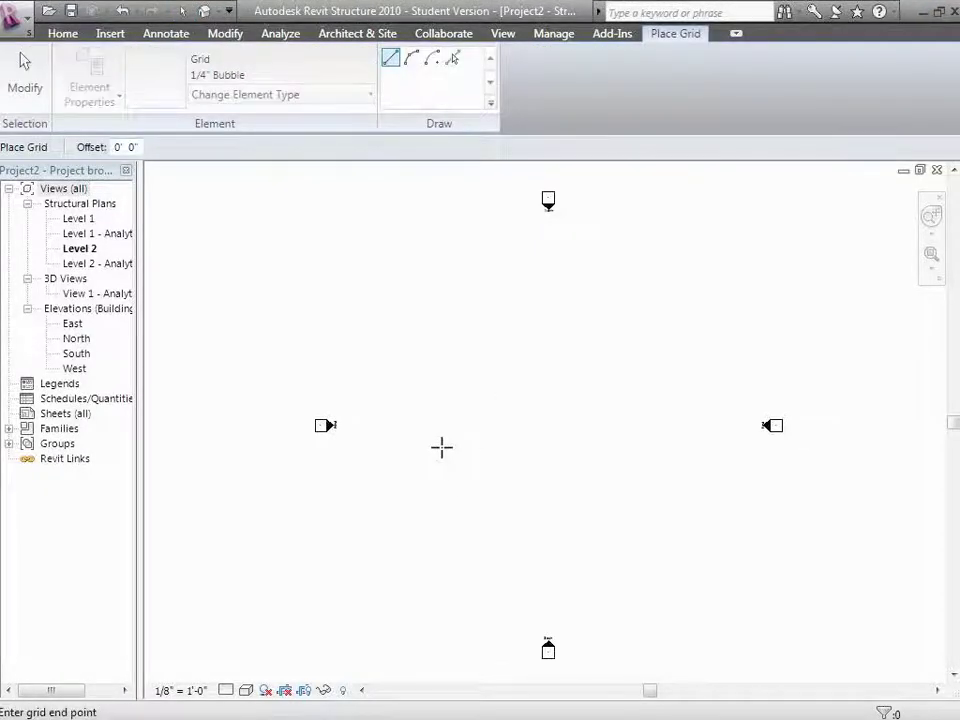
{"action": "left_click", "coordinate": [698, 447]}
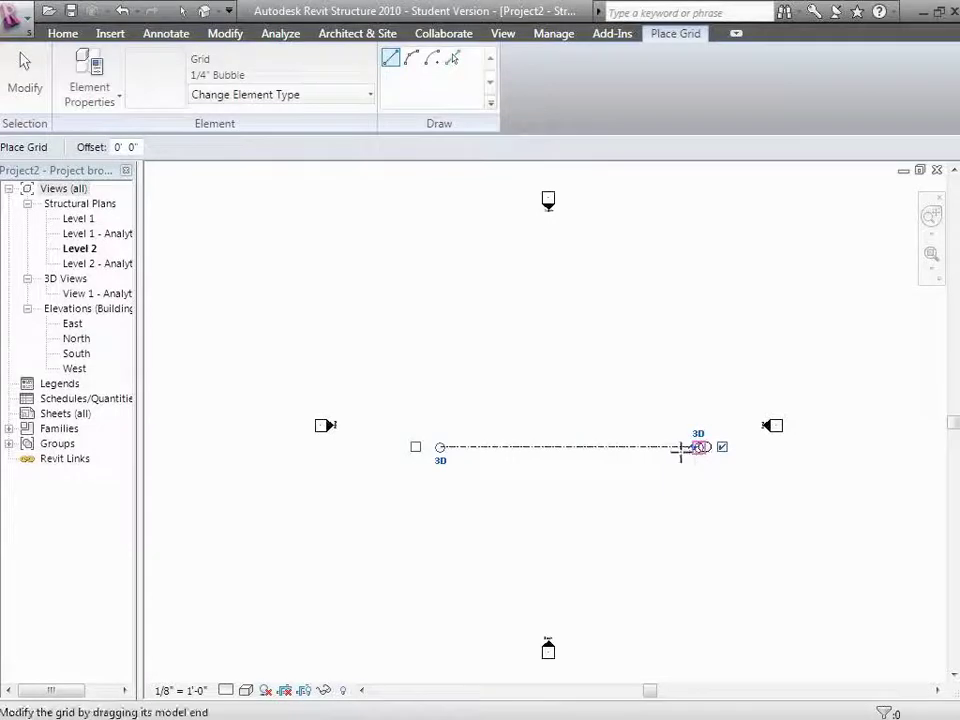
{"action": "left_click", "coordinate": [32, 98]}
Step: Draw a vertical grid line crossing the horizontal one near its left end, and label it A
{"action": "left_click", "coordinate": [759, 70]}
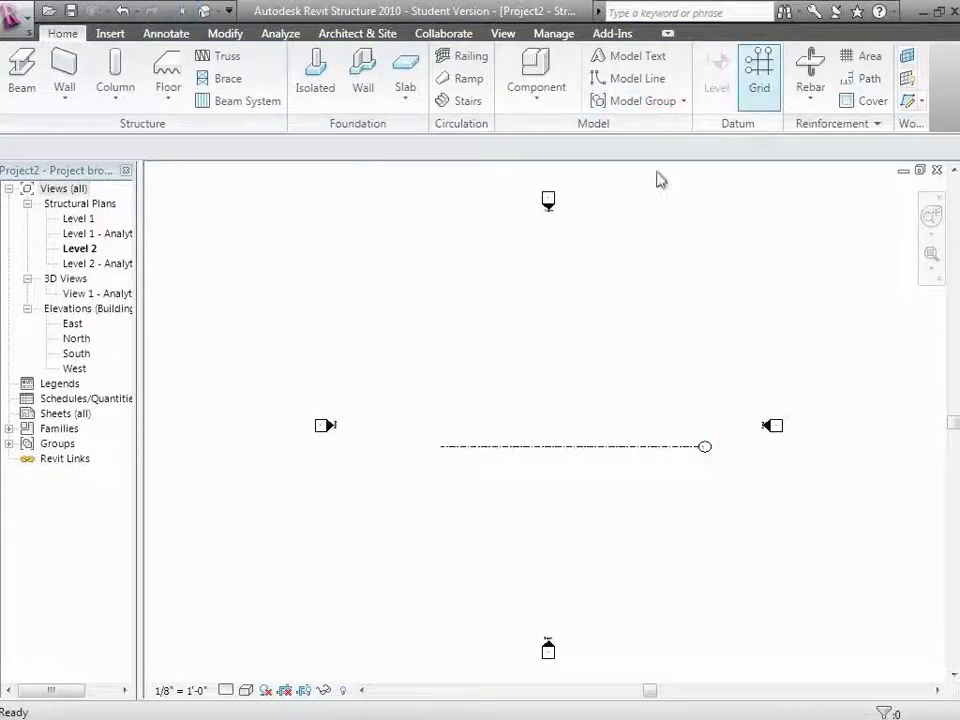
{"action": "left_click", "coordinate": [473, 338]}
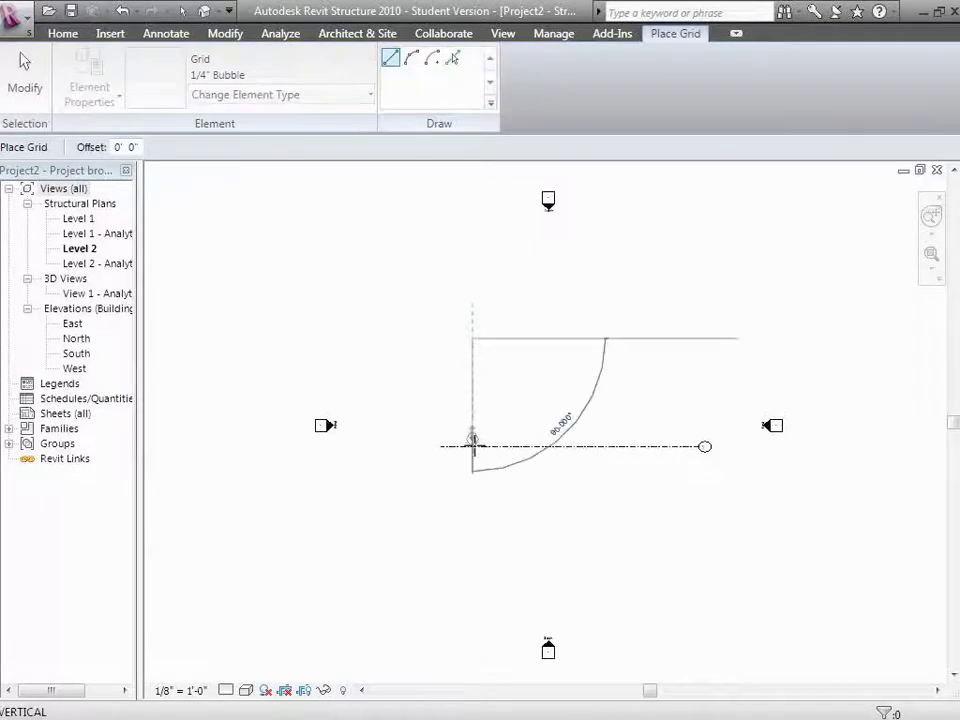
{"action": "left_click", "coordinate": [473, 466]}
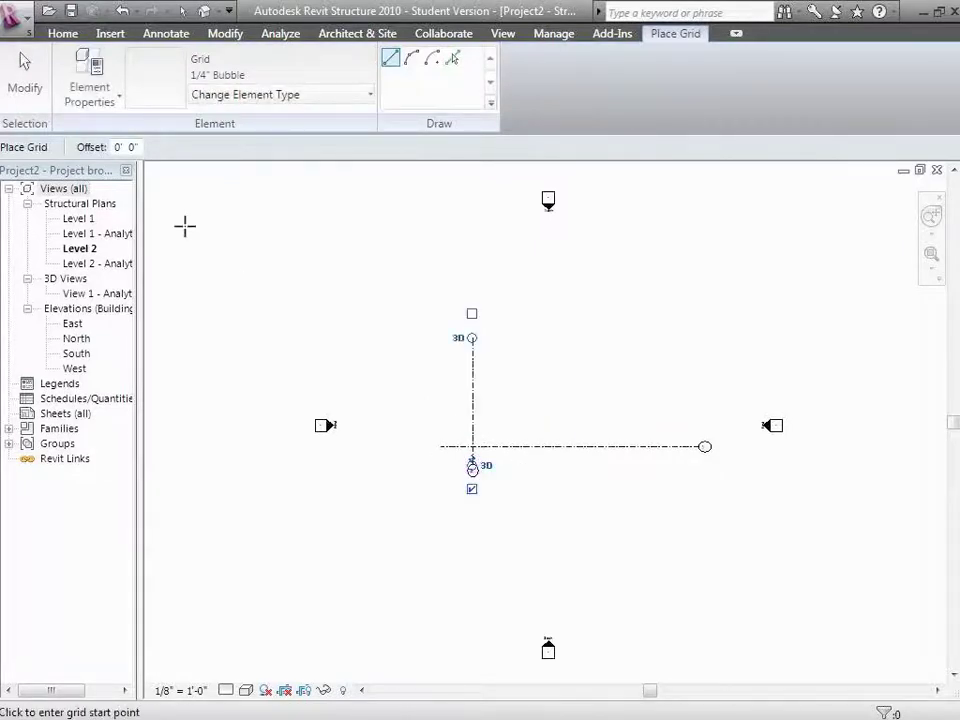
{"action": "left_click", "coordinate": [25, 72]}
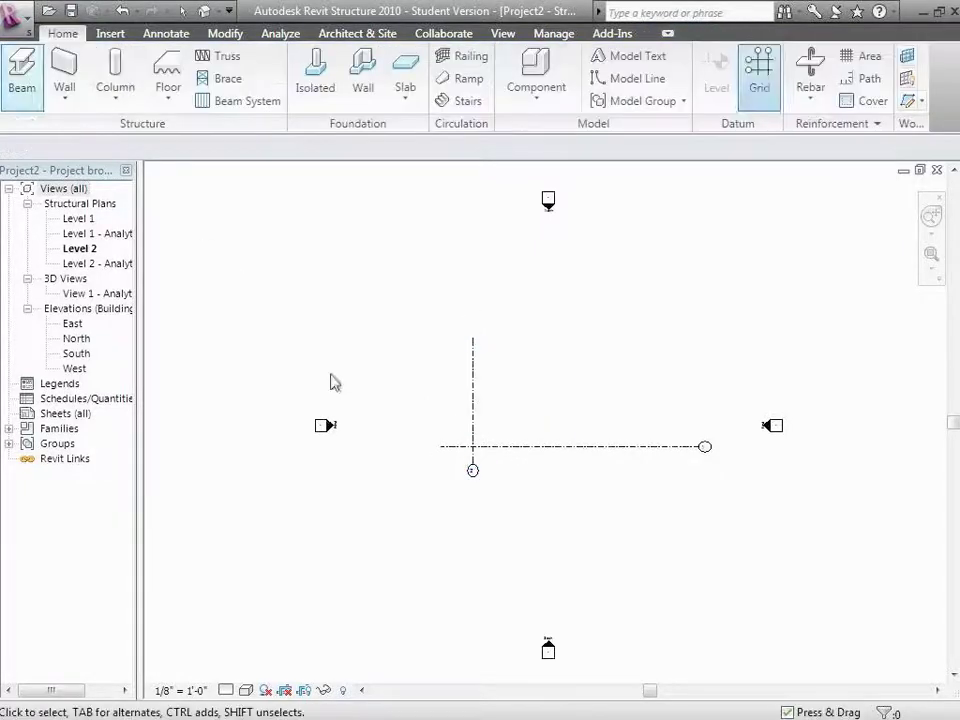
{"action": "left_click", "coordinate": [473, 480]}
{"action": "left_click", "coordinate": [474, 477]}
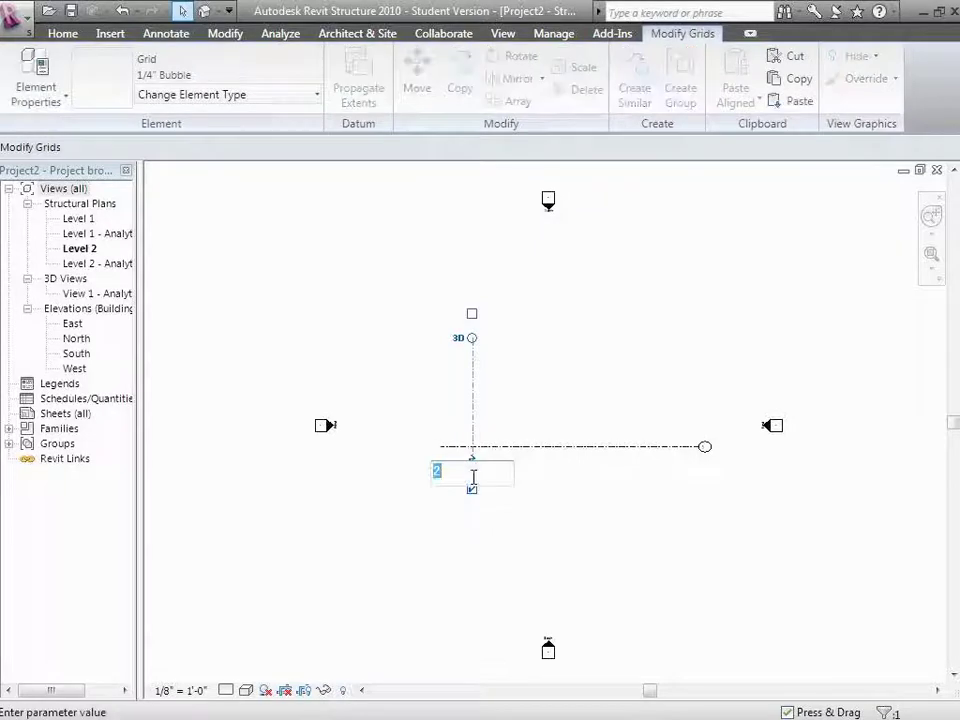
{"action": "key", "text": "Return"}
{"action": "left_click", "coordinate": [431, 525]}
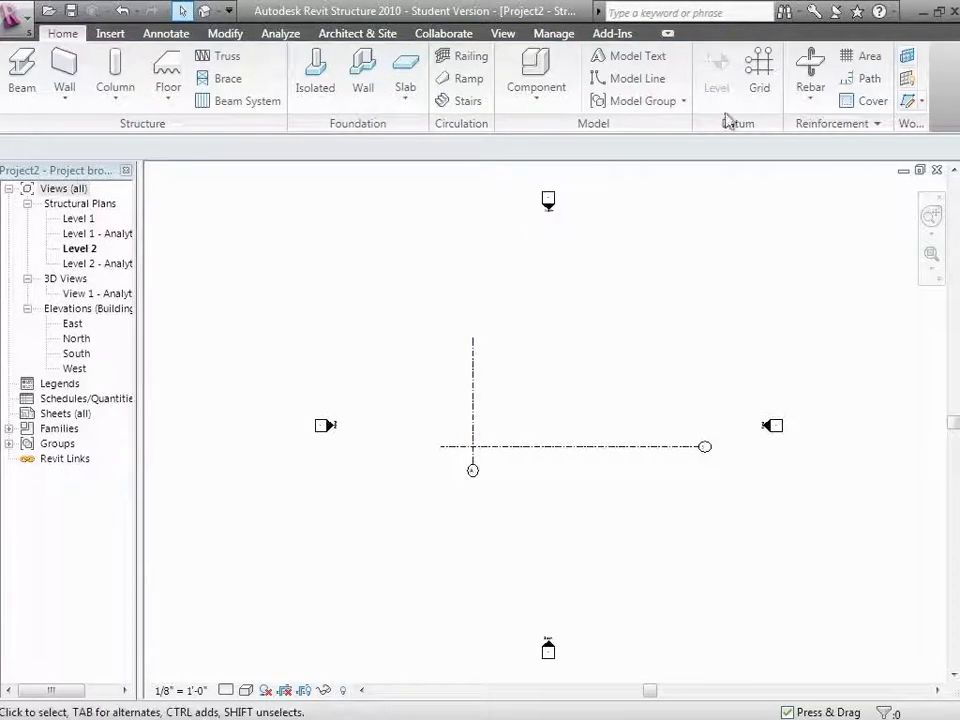
Step: Draw two vertical grid lines aligned with grid A, one 25'-0" to its right and another about 23'-6" farther right
{"action": "left_click", "coordinate": [760, 75]}
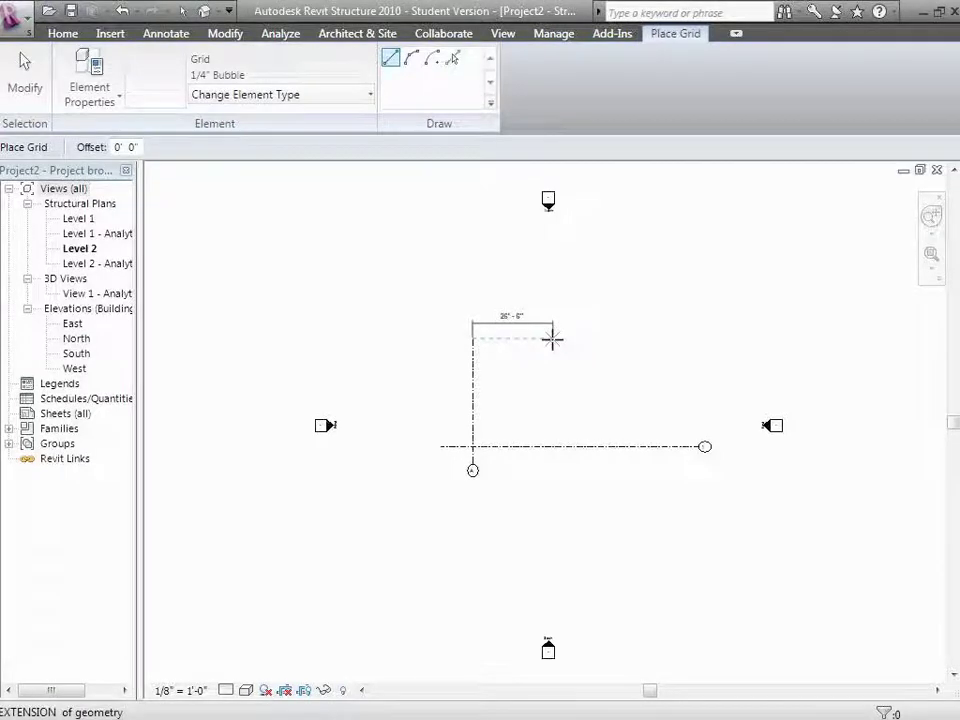
{"action": "left_click", "coordinate": [549, 339]}
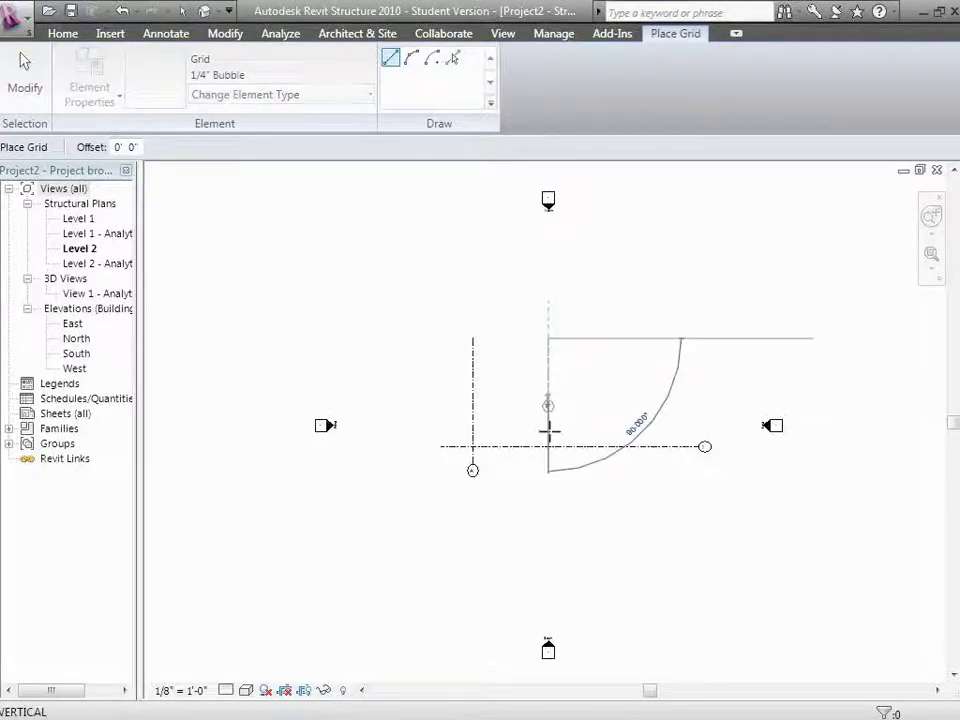
{"action": "left_click", "coordinate": [548, 466]}
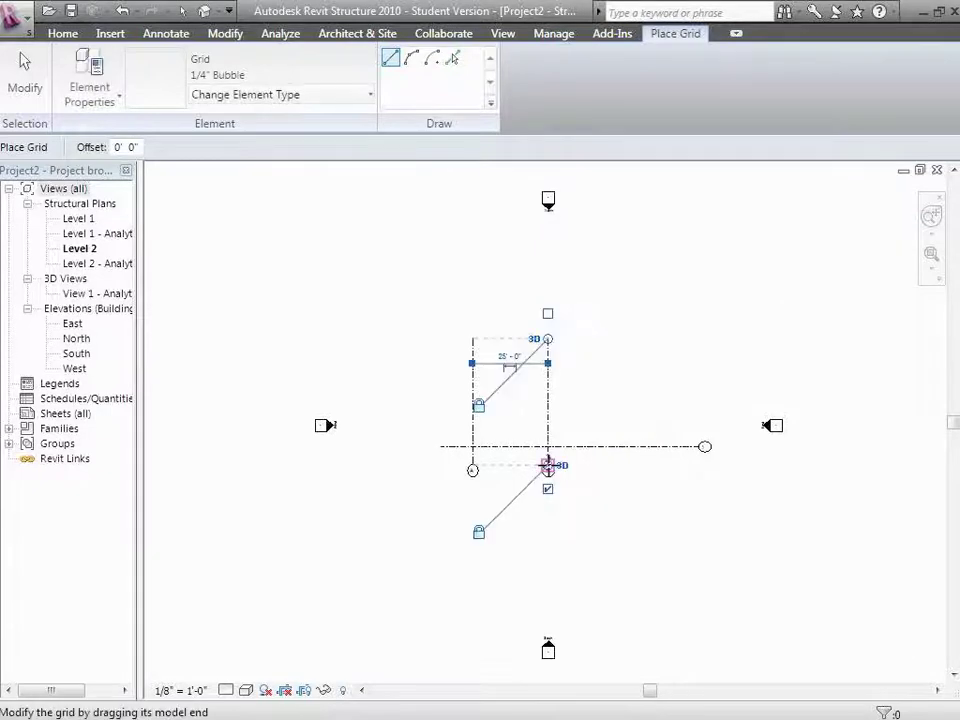
{"action": "left_click", "coordinate": [617, 340]}
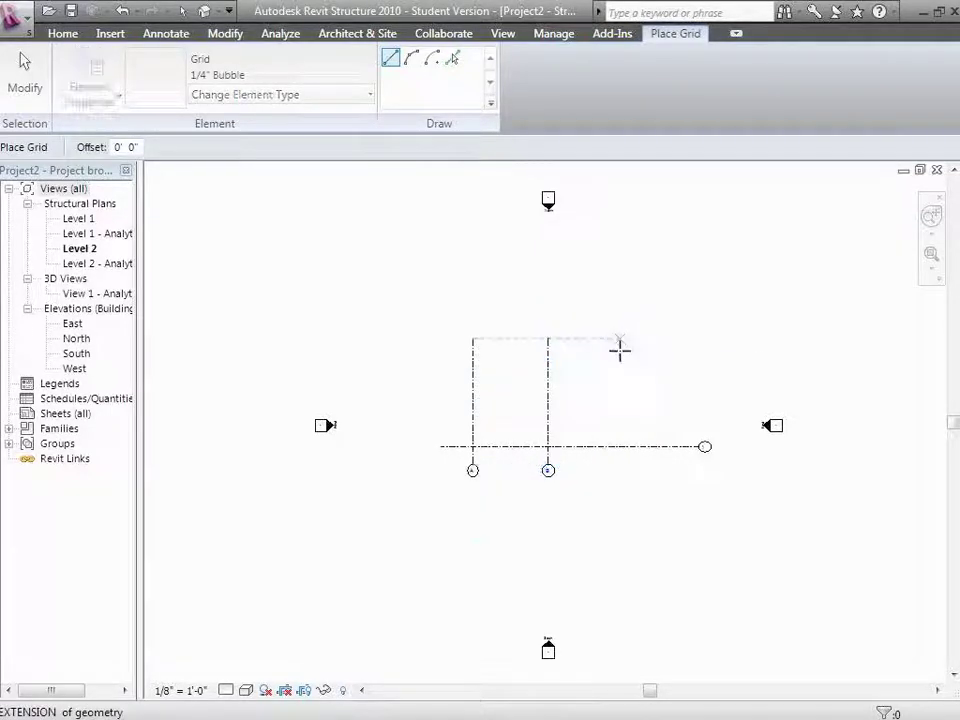
{"action": "left_click", "coordinate": [618, 467]}
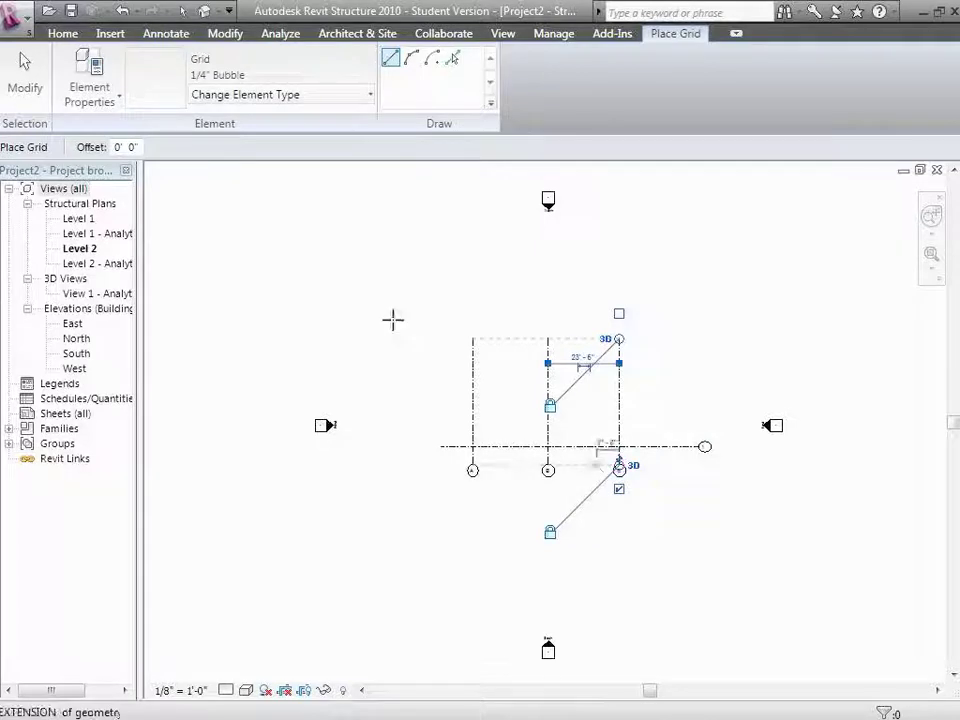
{"action": "left_click", "coordinate": [25, 75]}
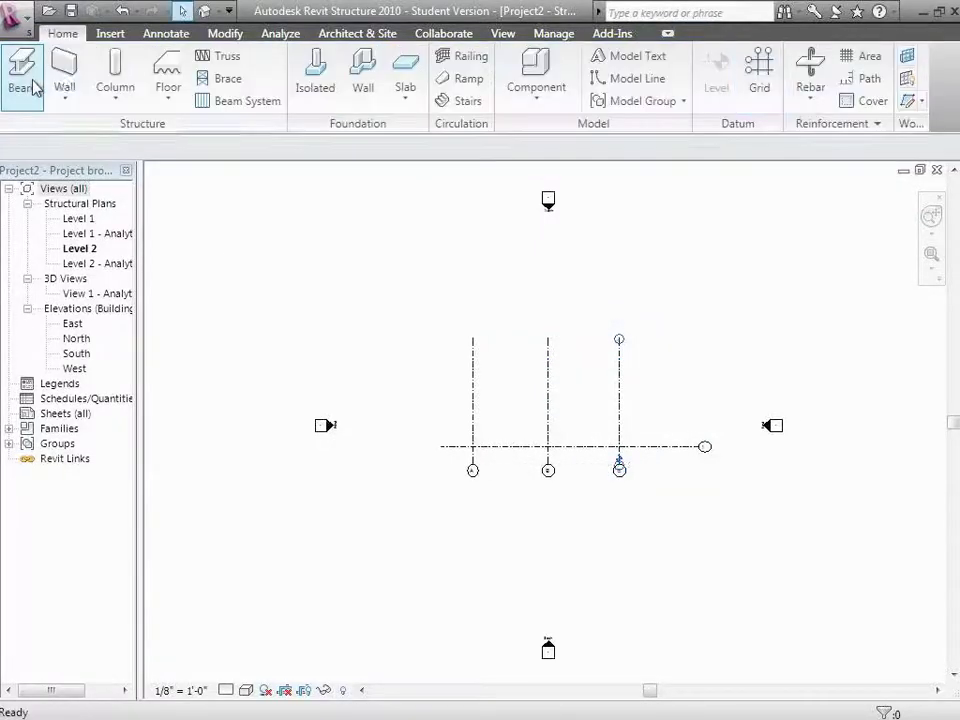
{"action": "left_click", "coordinate": [932, 255]}
{"action": "left_click_drag", "start_coordinate": [433, 327], "coordinate": [698, 560]}
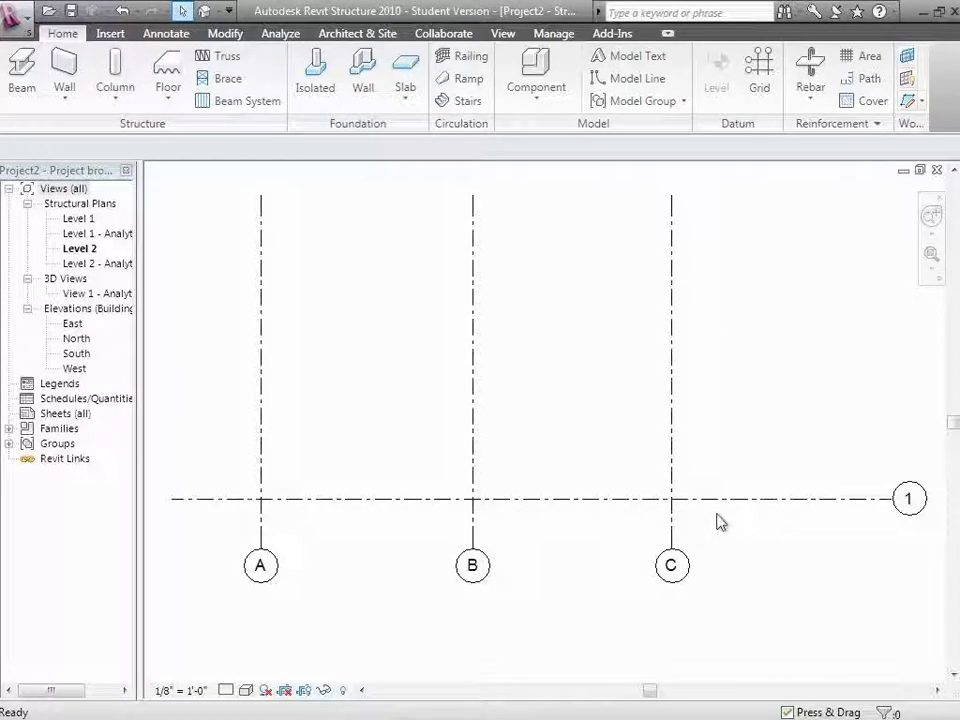
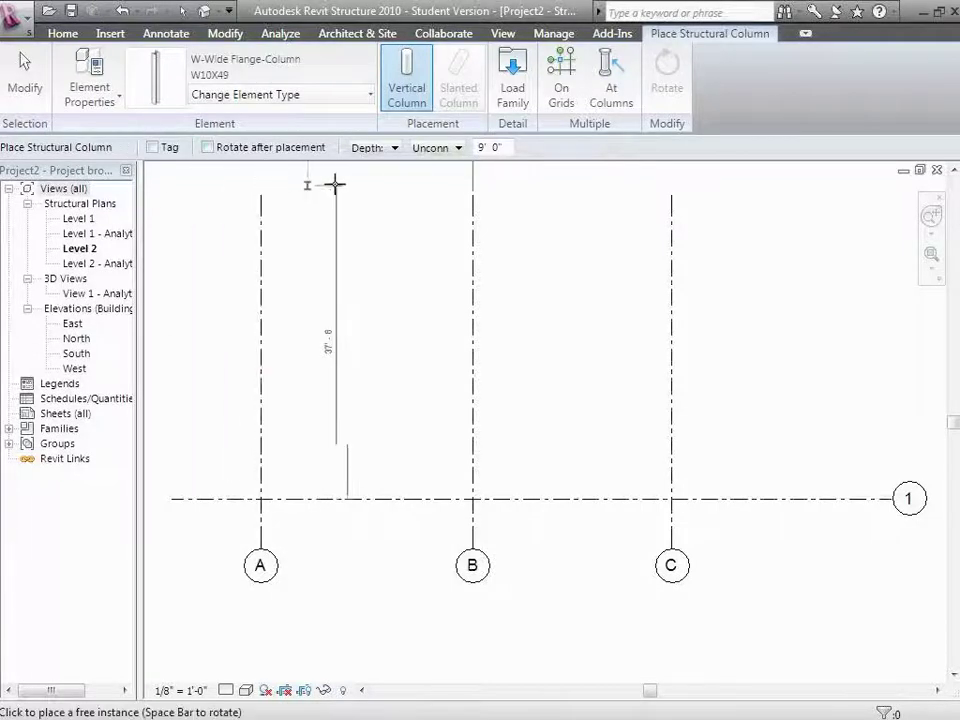
Step: In the Level 1 plan, set up a W10X49 structural column that extends by height up to Level 2
{"action": "double_click", "coordinate": [70, 219]}
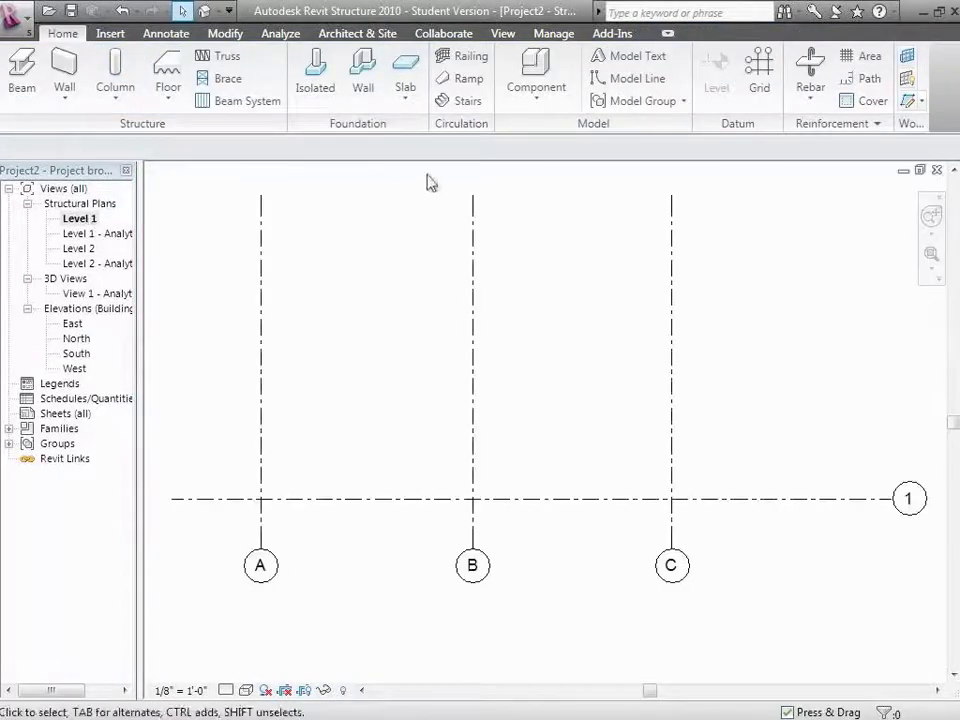
{"action": "left_click", "coordinate": [117, 97]}
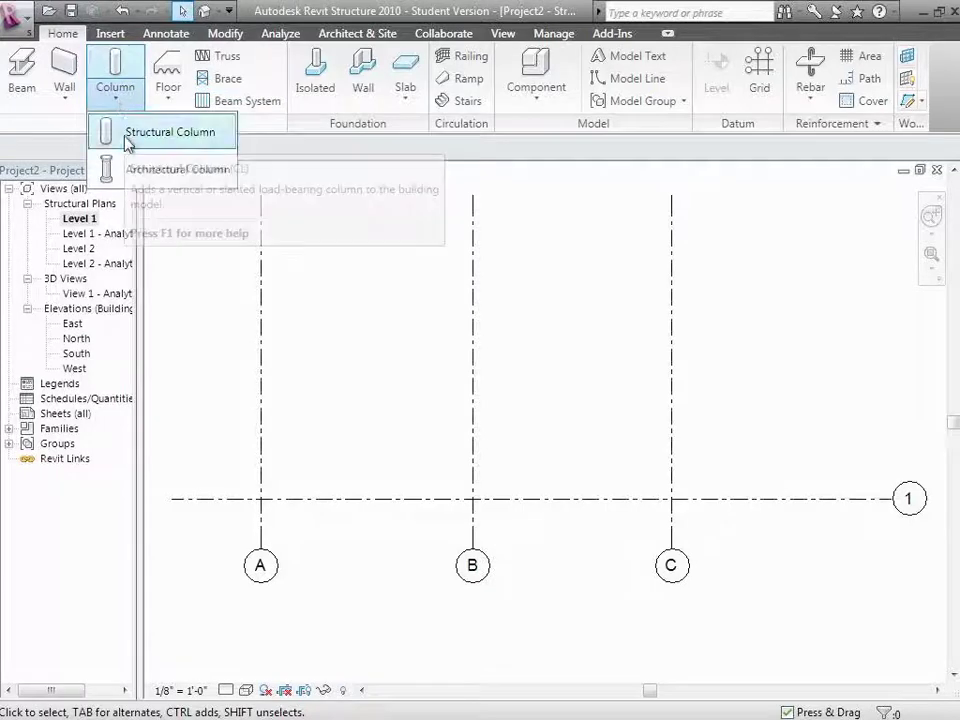
{"action": "left_click", "coordinate": [127, 141]}
{"action": "left_click", "coordinate": [393, 150]}
{"action": "left_click", "coordinate": [378, 178]}
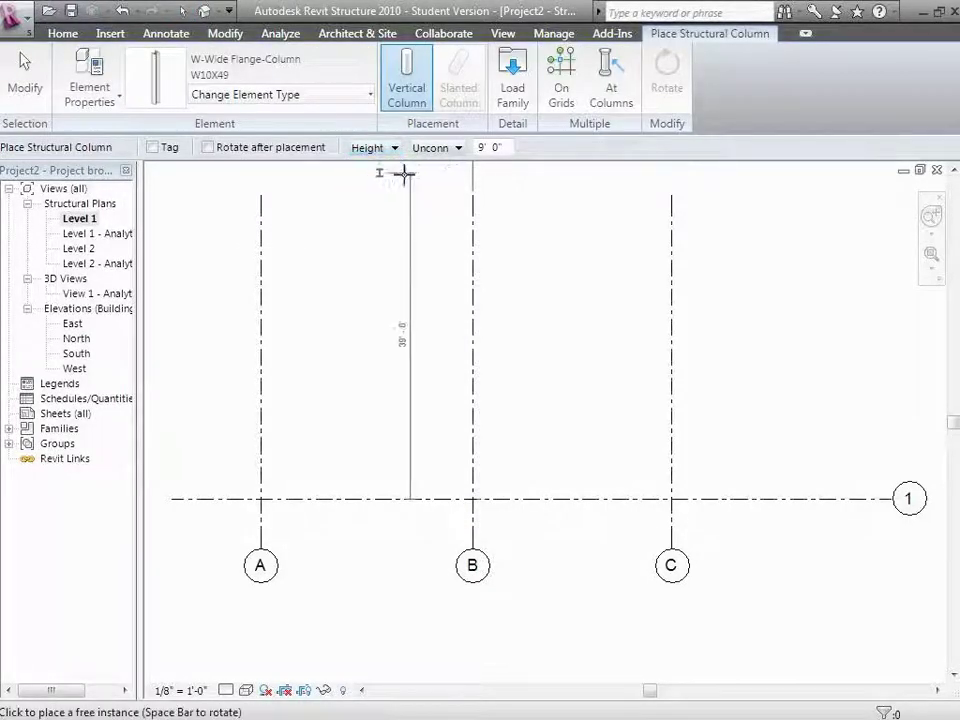
{"action": "left_click", "coordinate": [458, 149]}
{"action": "left_click", "coordinate": [436, 177]}
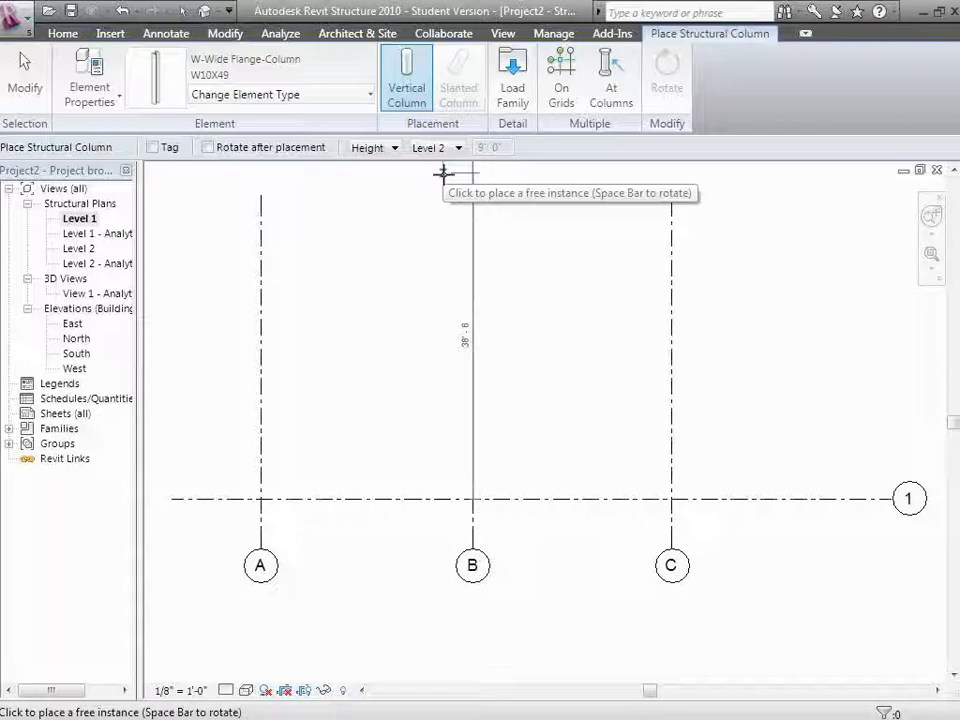
Step: Place W10X49 columns on the intersections of grid 1 with grids A, B and C
{"action": "left_click", "coordinate": [574, 85]}
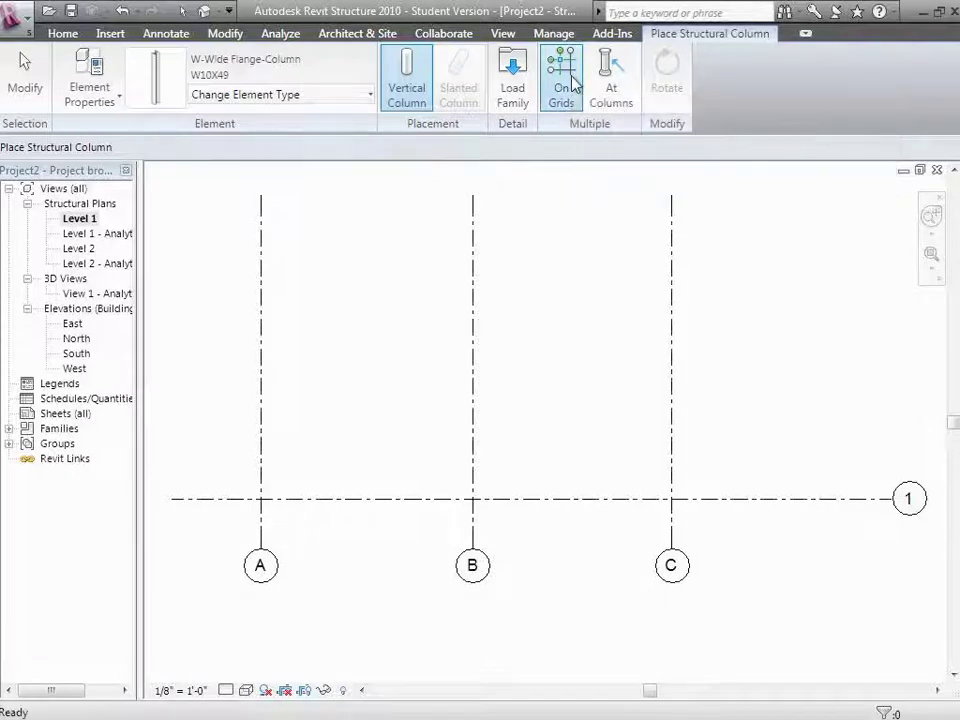
{"action": "left_click", "coordinate": [300, 505]}
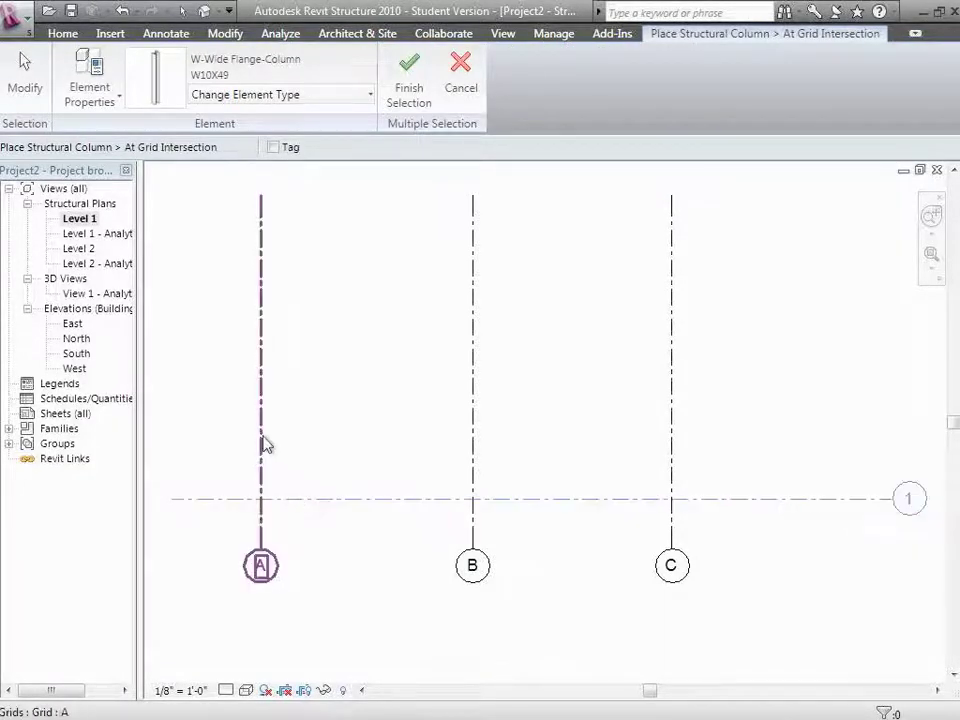
{"action": "left_click", "coordinate": [263, 440]}
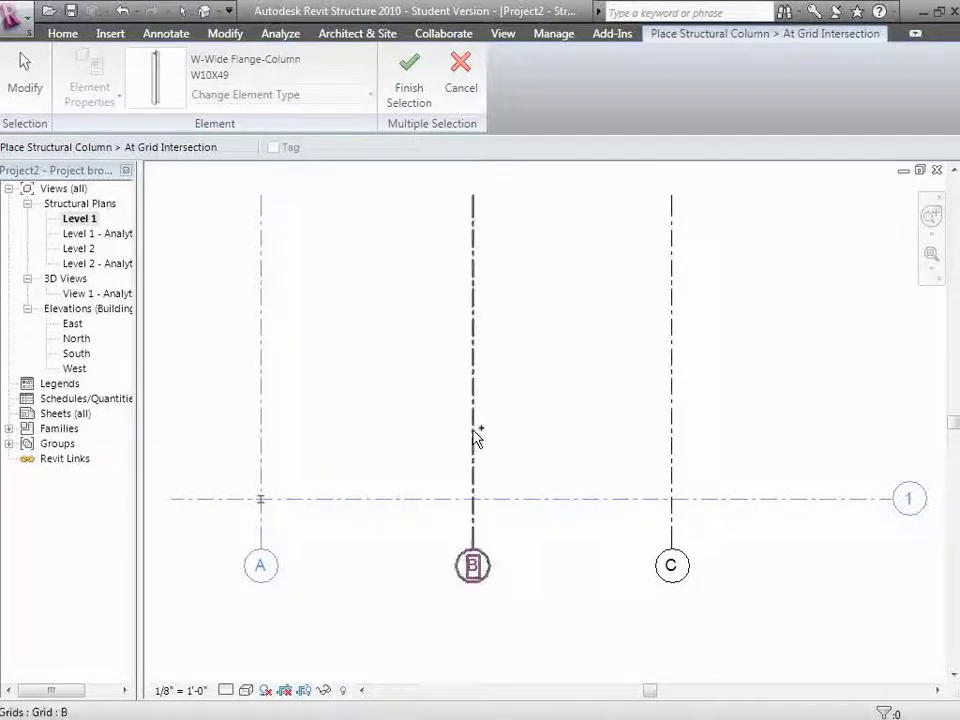
{"action": "left_click", "coordinate": [476, 437]}
{"action": "left_click", "coordinate": [673, 445]}
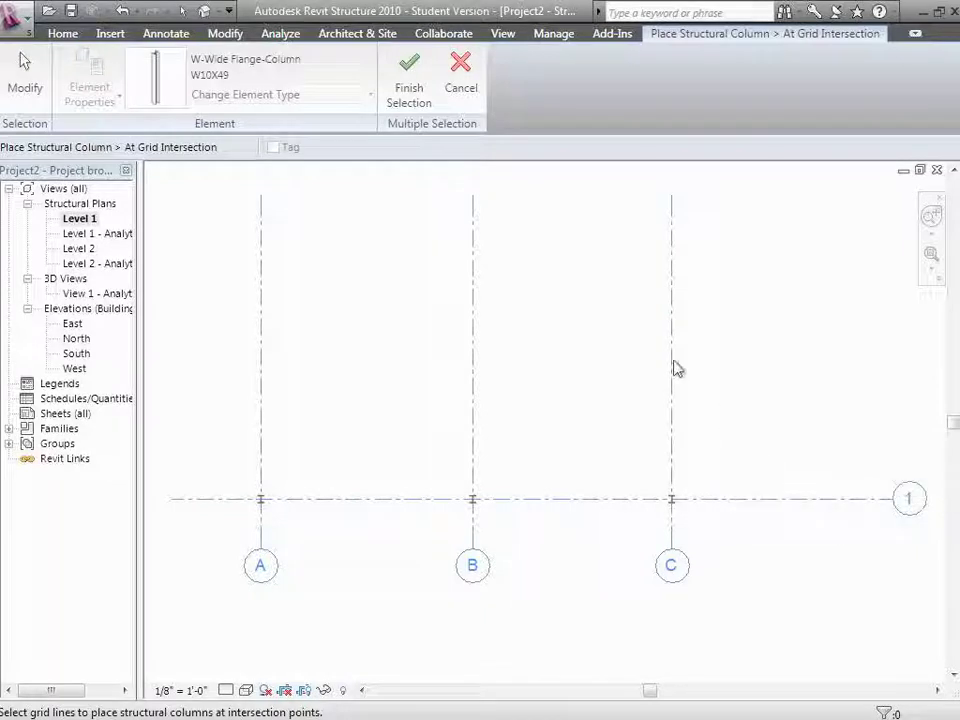
{"action": "left_click", "coordinate": [417, 80]}
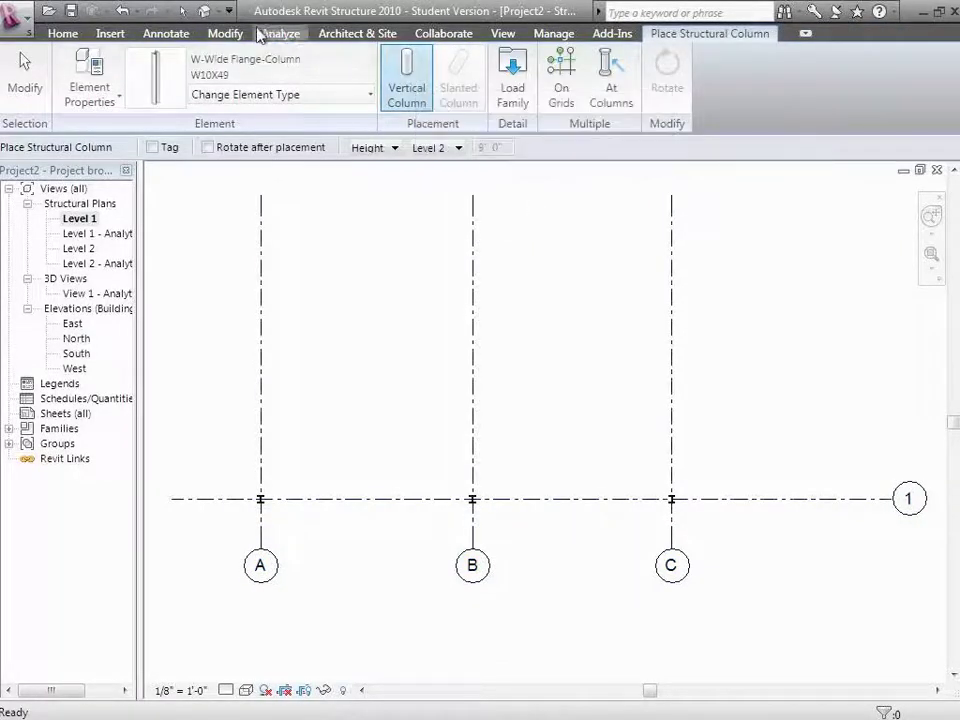
Step: Open the default 3D view, enlarged on the columns at grids A and B, and end the column placement
{"action": "left_click", "coordinate": [204, 12]}
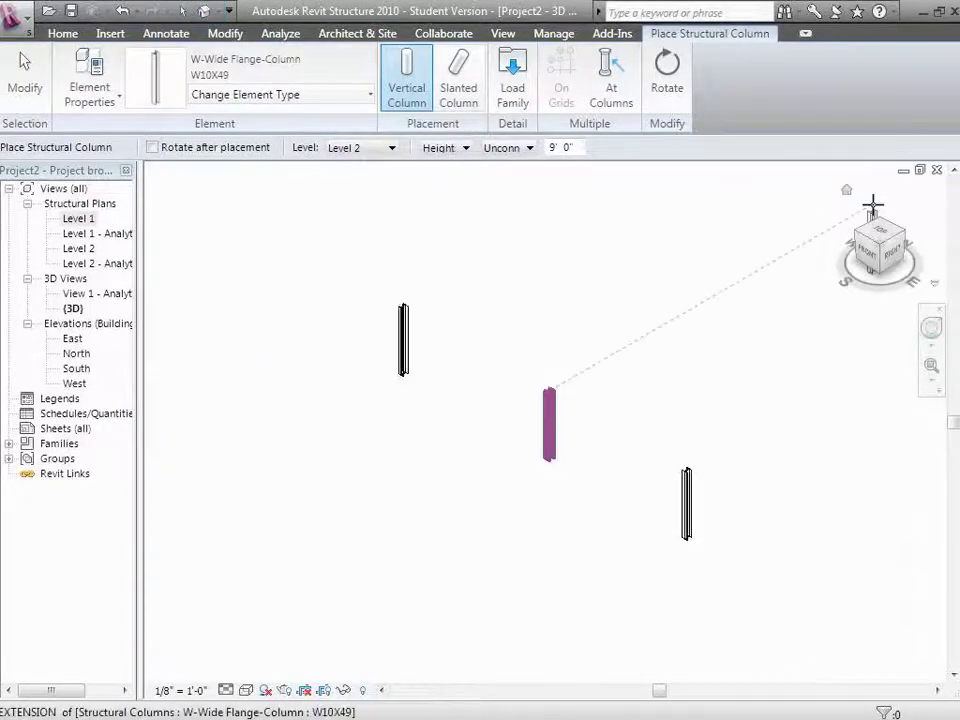
{"action": "left_click", "coordinate": [931, 366]}
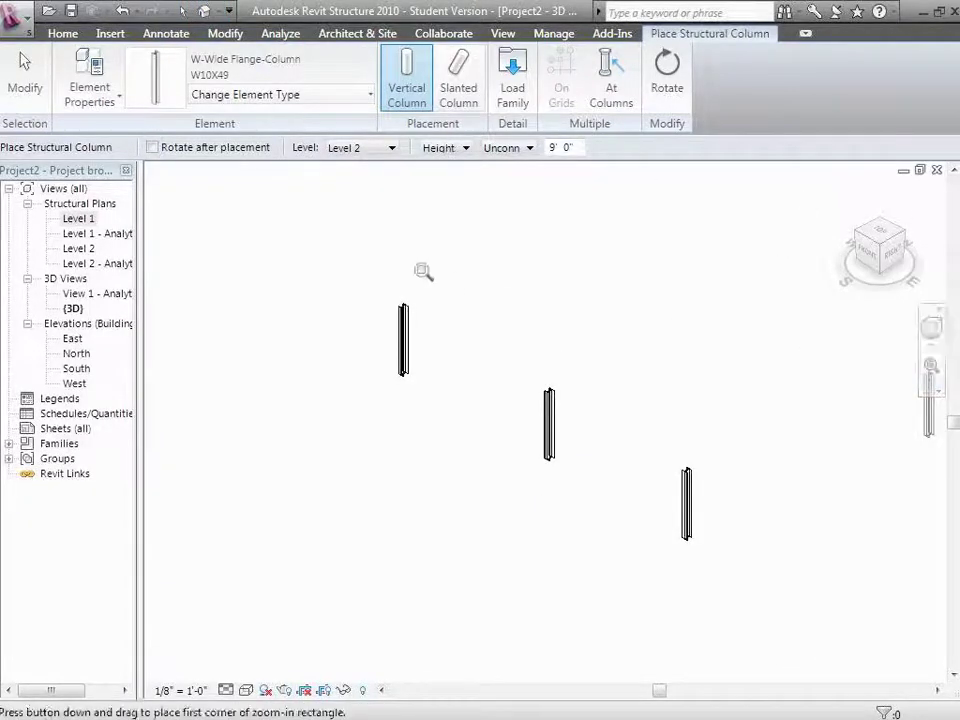
{"action": "left_click_drag", "start_coordinate": [382, 274], "coordinate": [581, 497]}
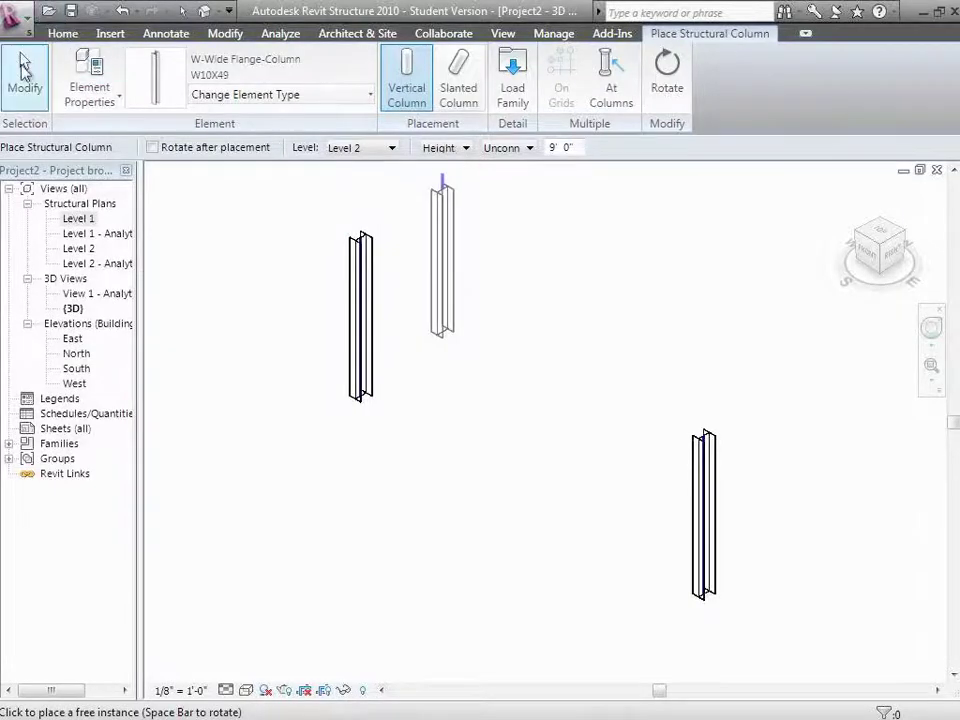
{"action": "left_click", "coordinate": [23, 70]}
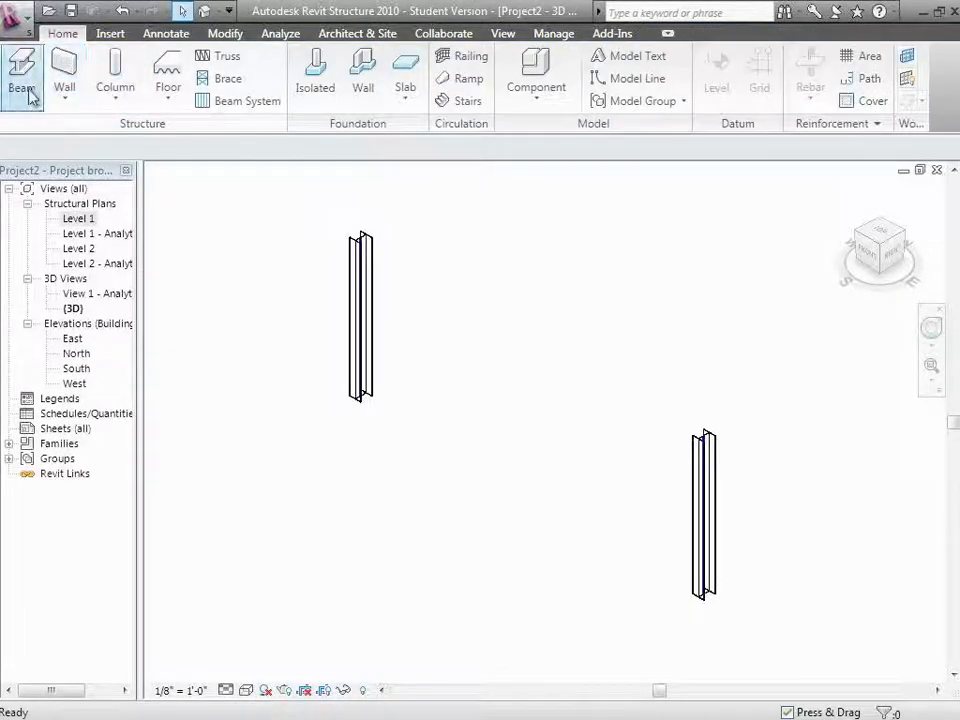
Step: Place a W12X26 beam on the Level 2 placement plane between the tops of the columns at grids A and B
{"action": "left_click", "coordinate": [19, 80]}
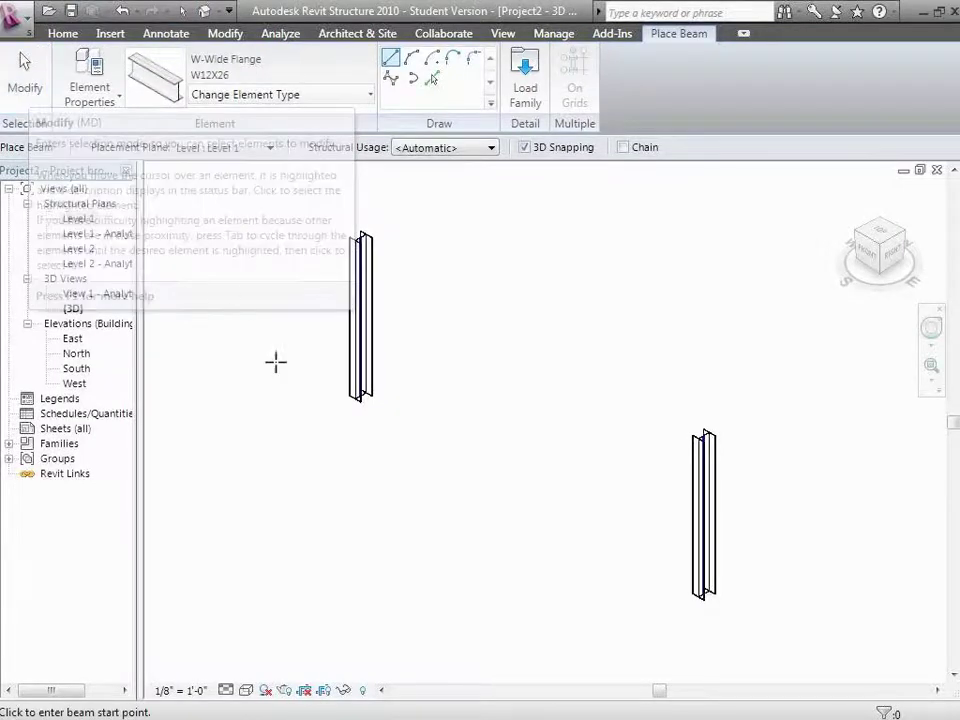
{"action": "left_click", "coordinate": [269, 150]}
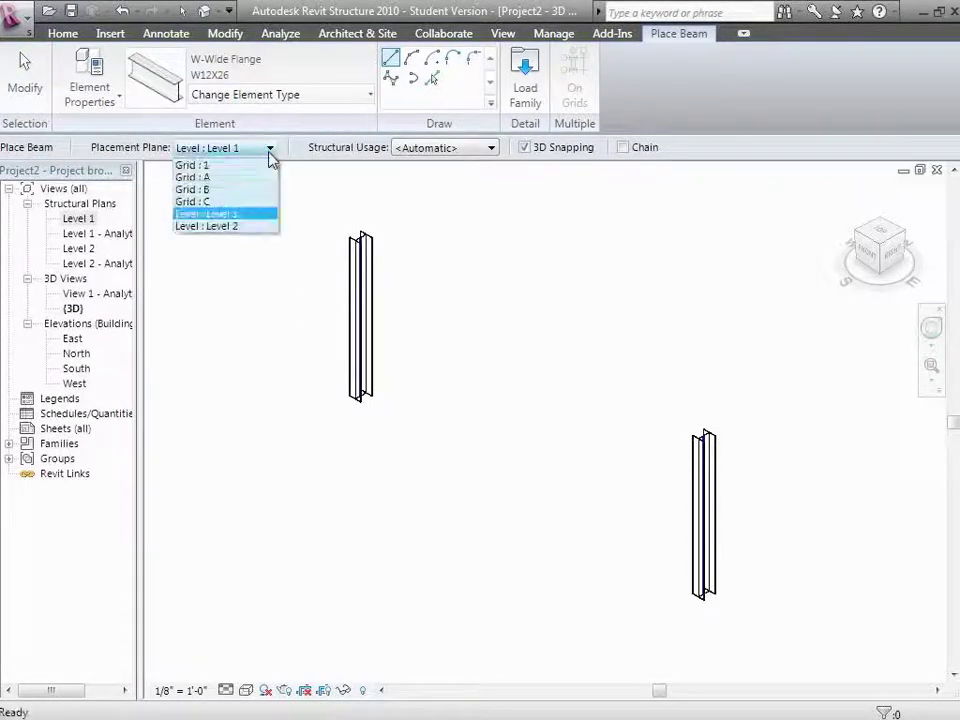
{"action": "left_click", "coordinate": [220, 225]}
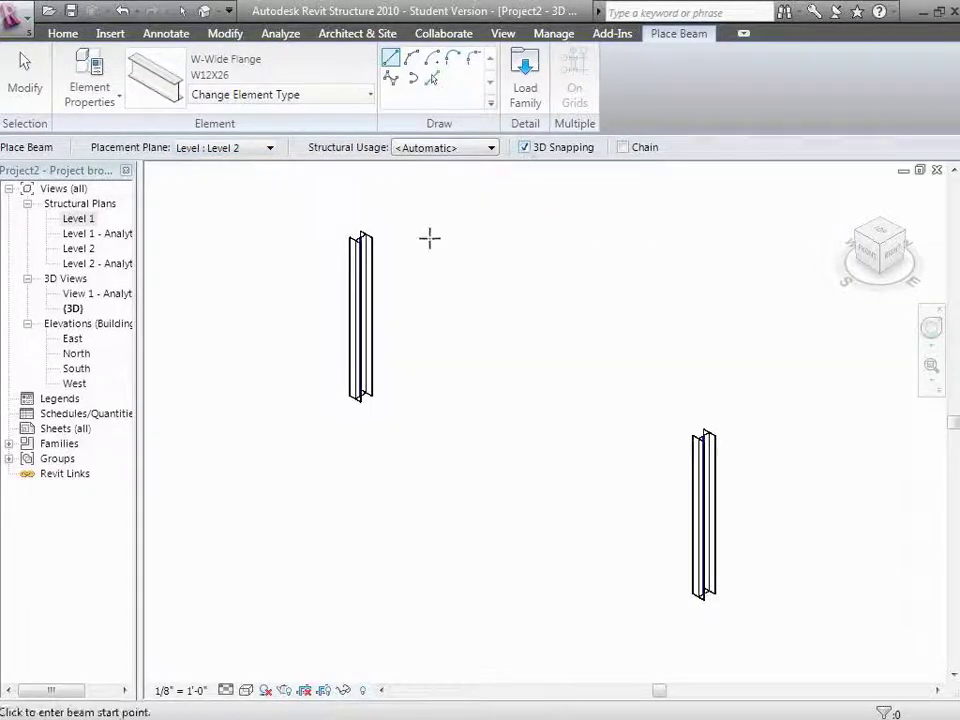
{"action": "left_click", "coordinate": [360, 234]}
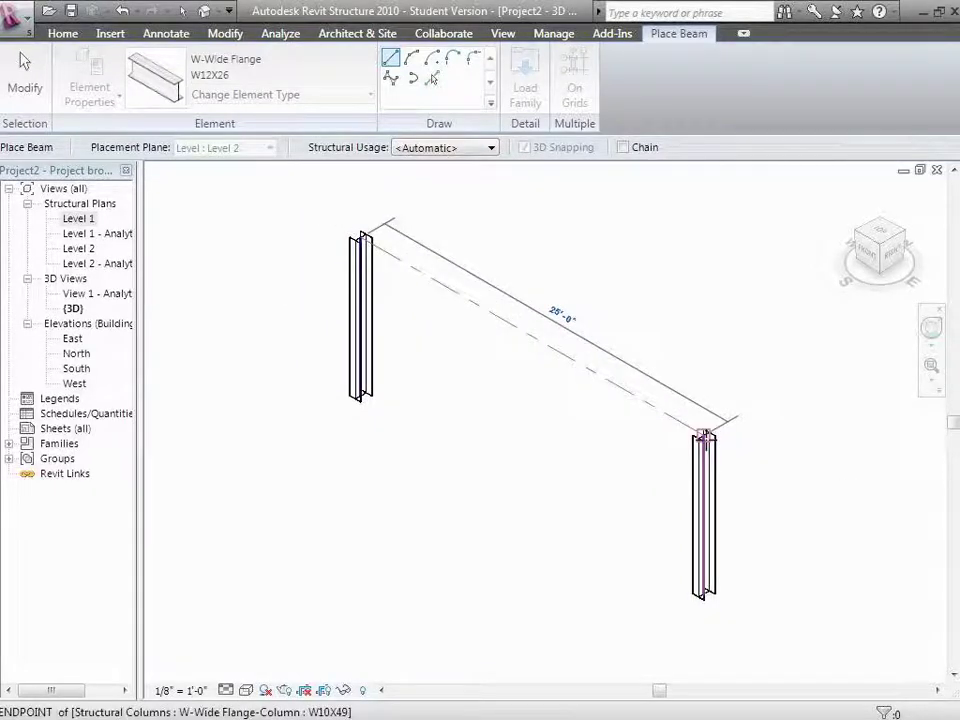
{"action": "left_click", "coordinate": [705, 434]}
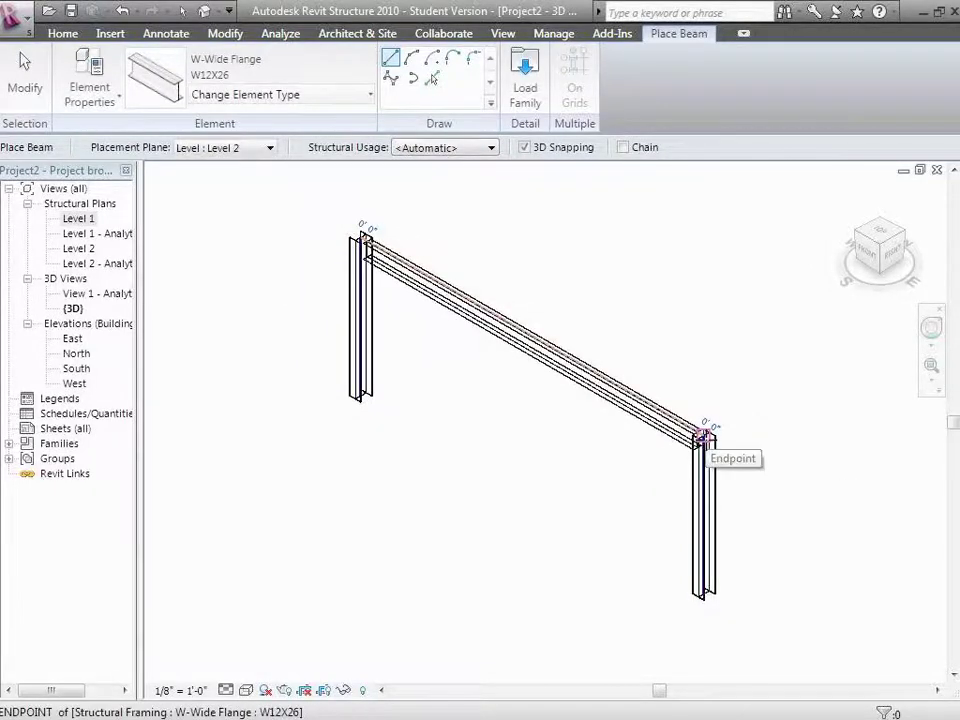
{"action": "left_click", "coordinate": [24, 78]}
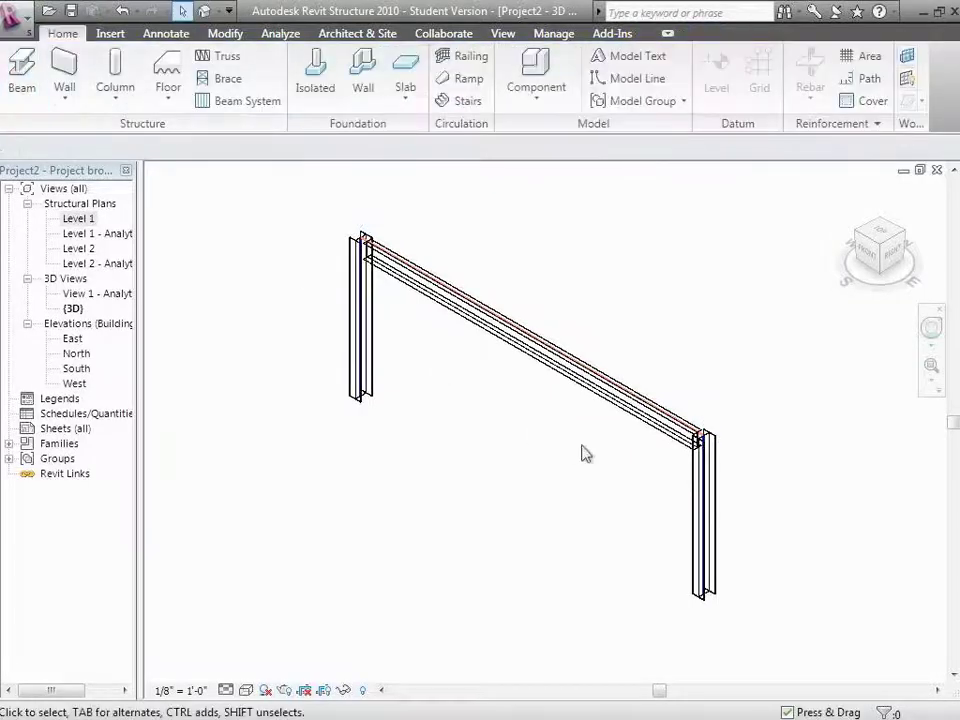
Step: Try a z-direction justification of Other with an offset of -5" on the beam between grids A and B, and undo it
{"action": "left_click", "coordinate": [932, 366]}
{"action": "left_click_drag", "start_coordinate": [669, 368], "coordinate": [743, 504]}
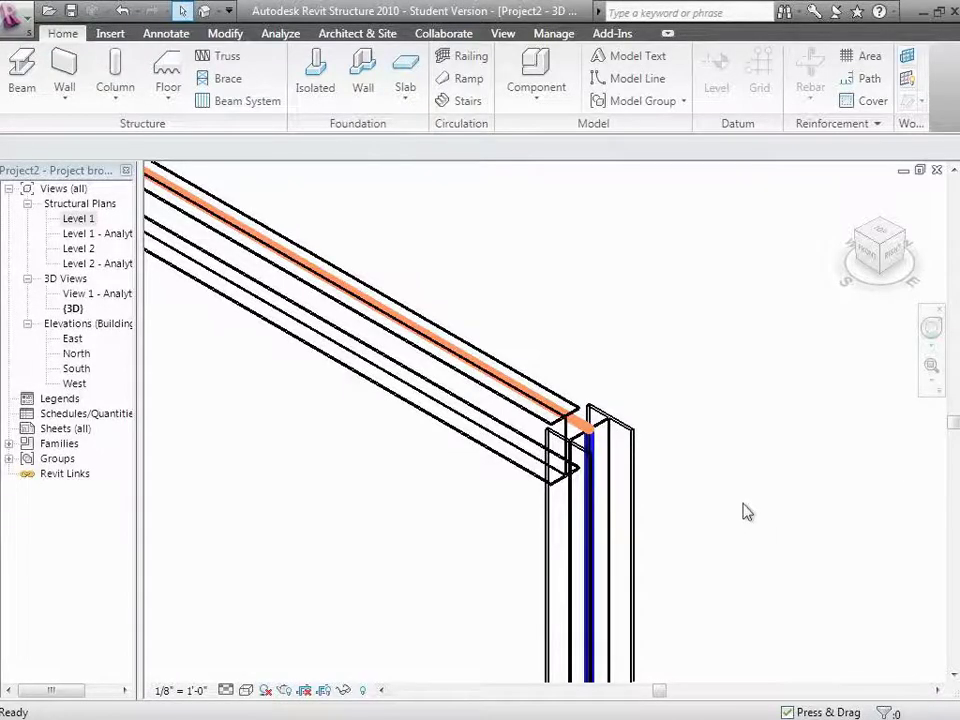
{"action": "left_click", "coordinate": [533, 484]}
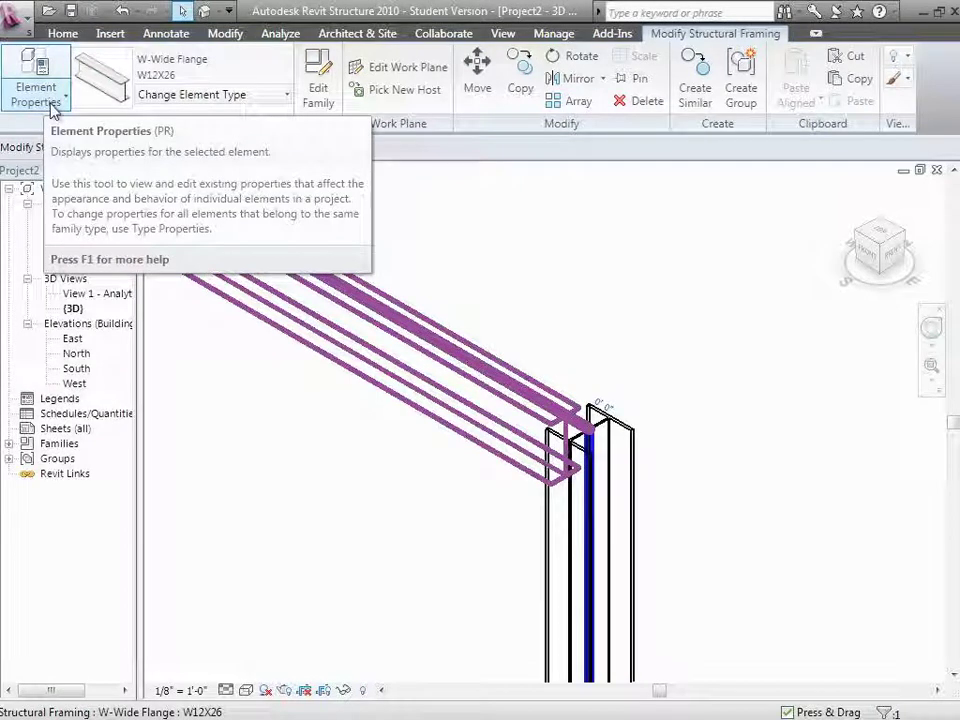
{"action": "left_click", "coordinate": [52, 106]}
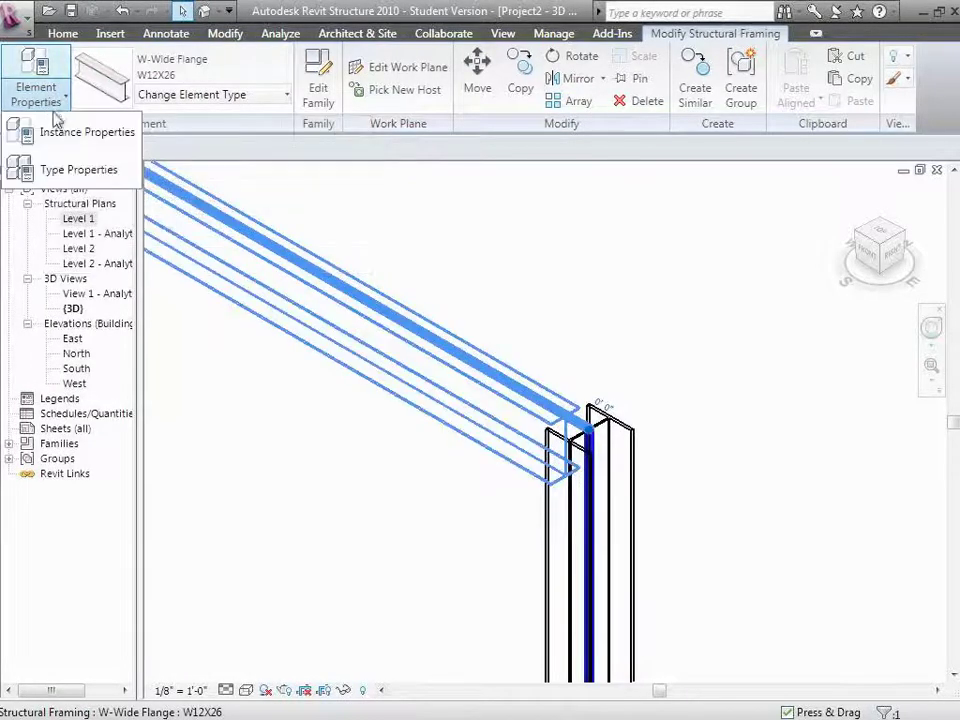
{"action": "left_click", "coordinate": [52, 131]}
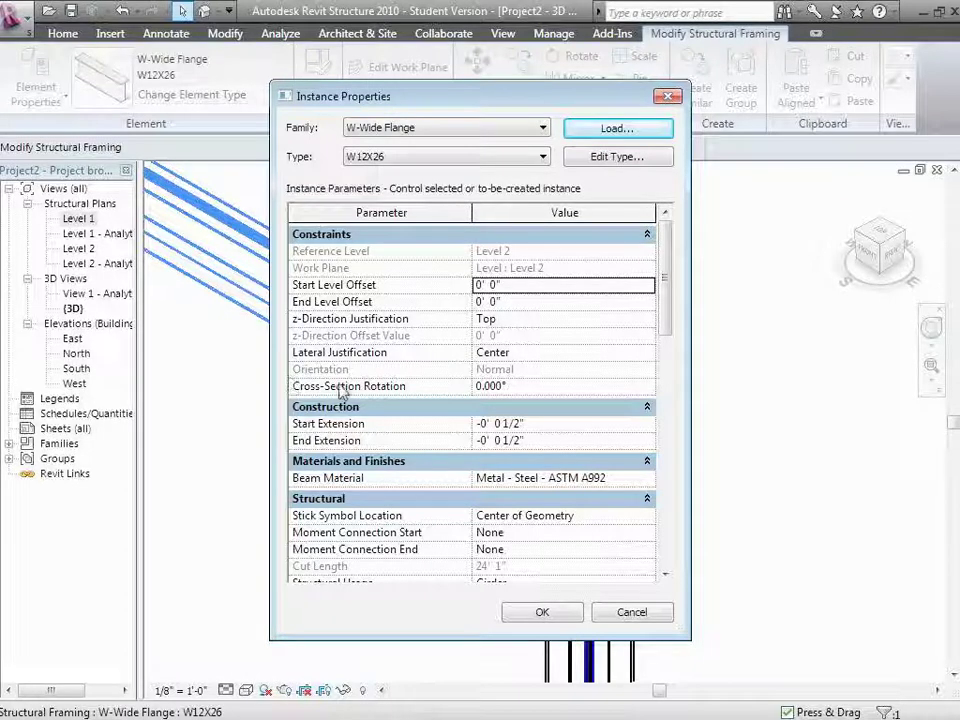
{"action": "left_click", "coordinate": [650, 320]}
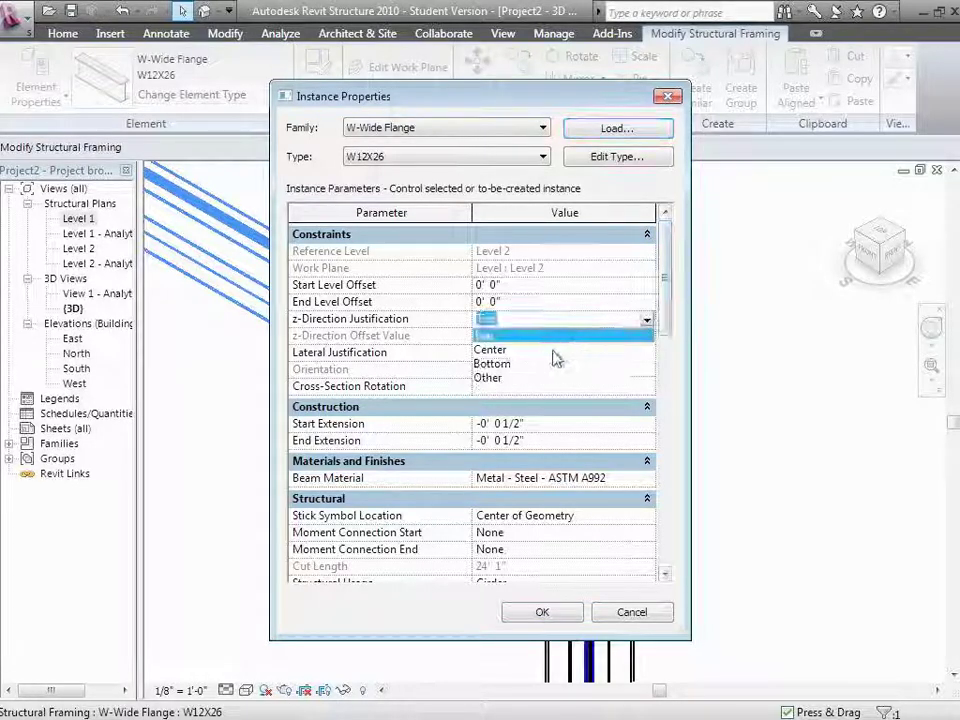
{"action": "left_click", "coordinate": [516, 378]}
{"action": "left_click", "coordinate": [517, 336]}
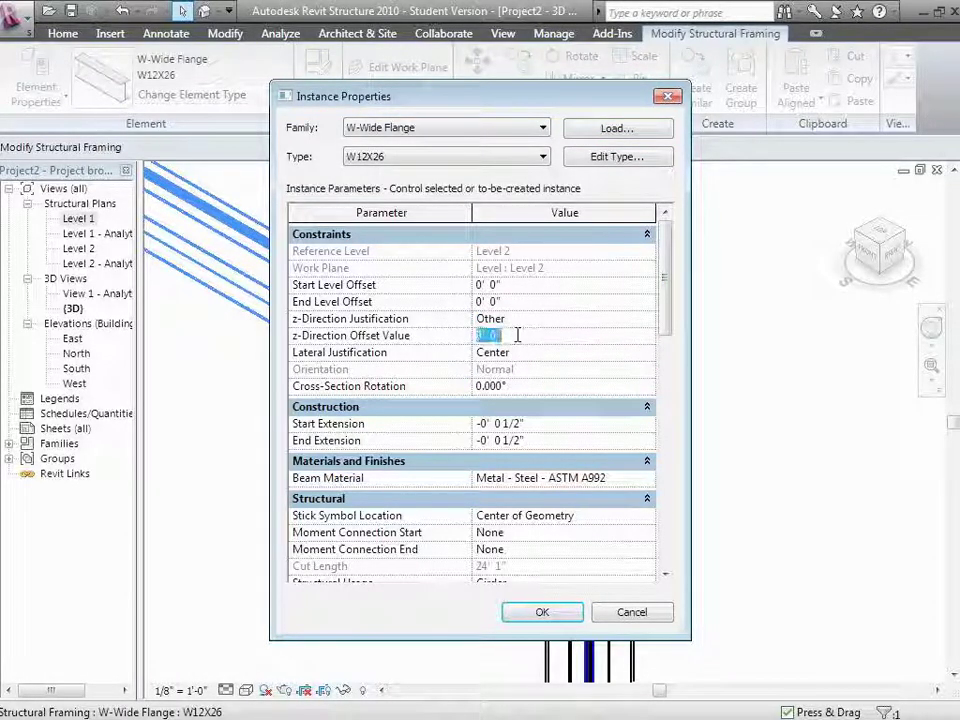
{"action": "type", "text": "-5\""}
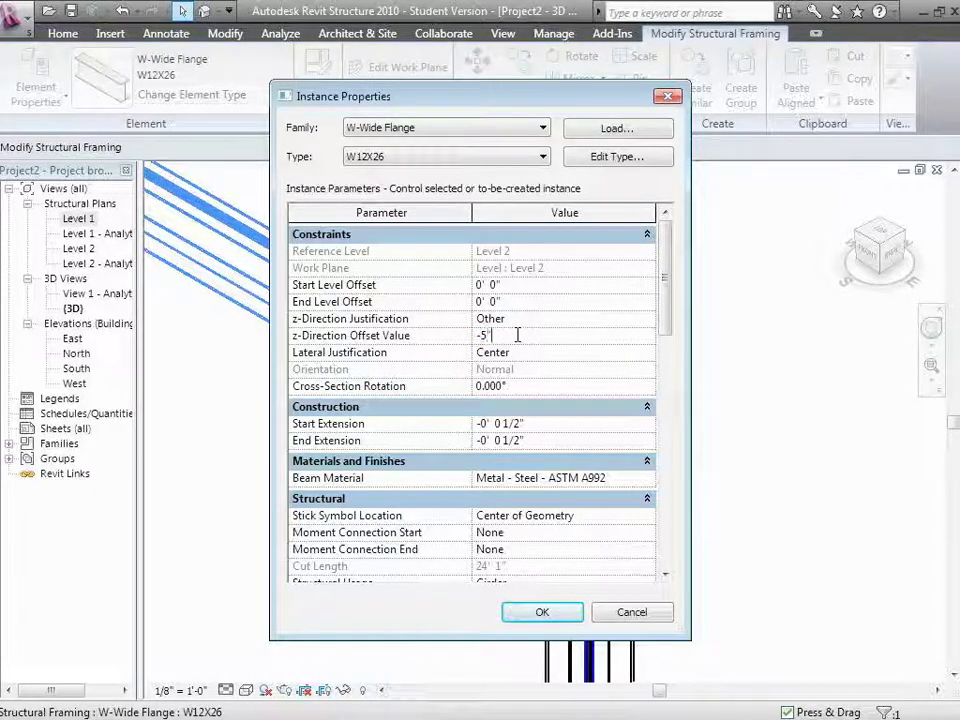
{"action": "key", "text": "Tab"}
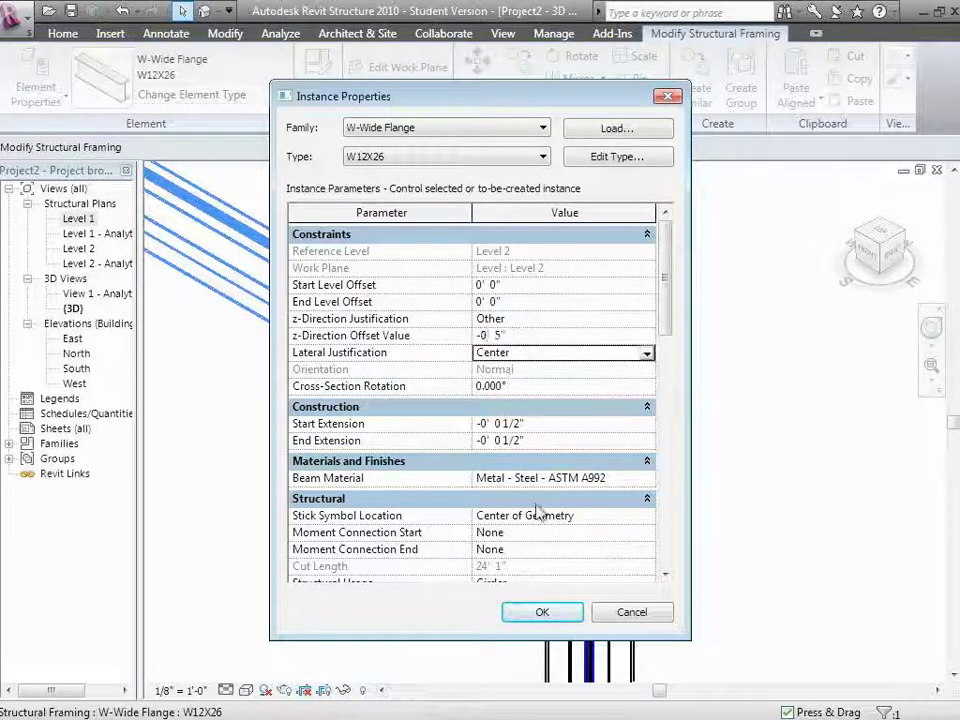
{"action": "left_click", "coordinate": [542, 612]}
{"action": "left_click", "coordinate": [416, 604]}
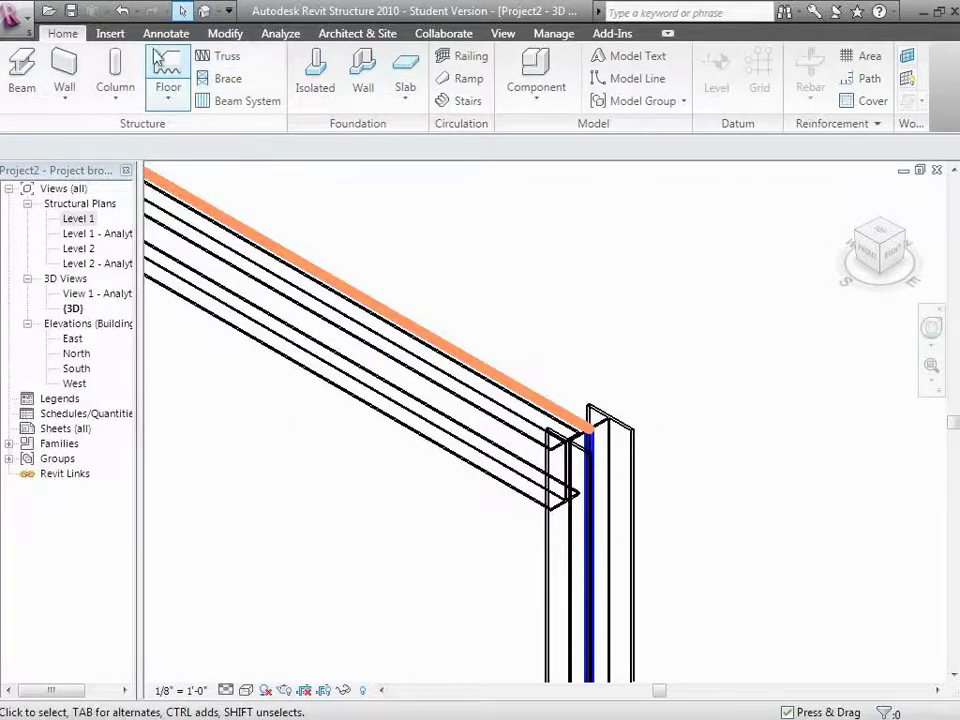
{"action": "left_click", "coordinate": [121, 11]}
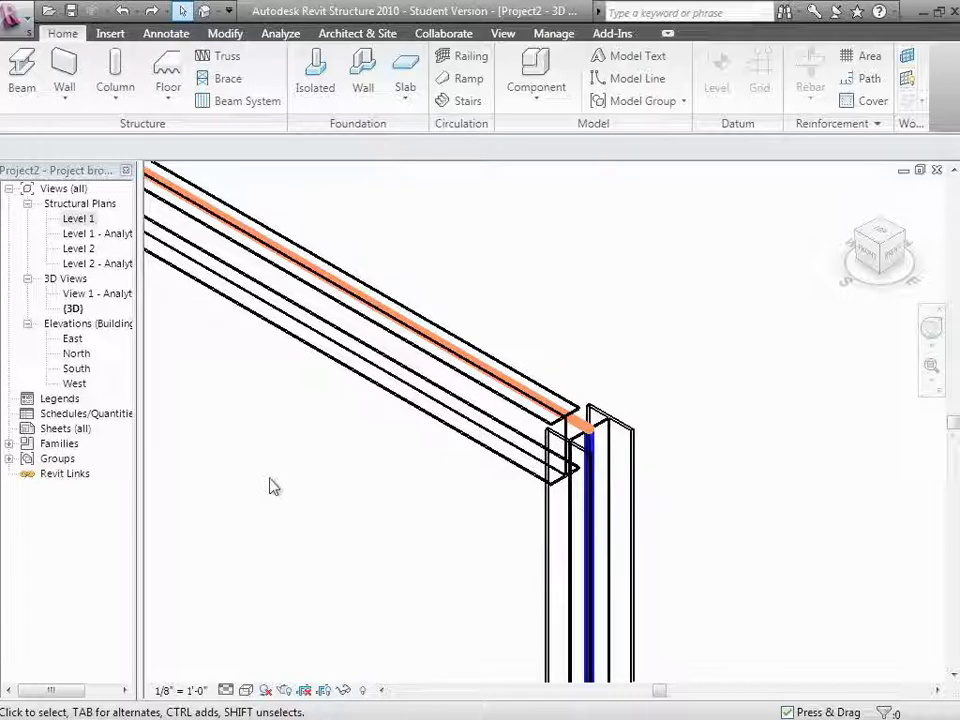
Step: Place a W12X26 beam on Level 2 from the top of the middle column to the top of the column at grid C
{"action": "scroll", "coordinate": [270, 487], "scroll_direction": "down", "scroll_amount": 5}
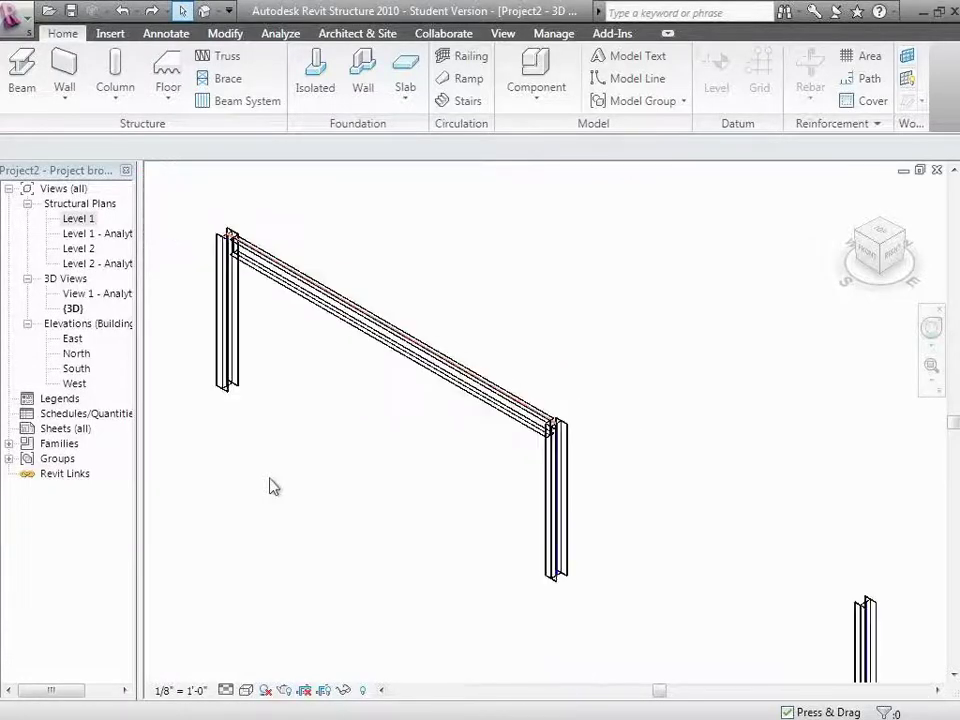
{"action": "left_click", "coordinate": [20, 88]}
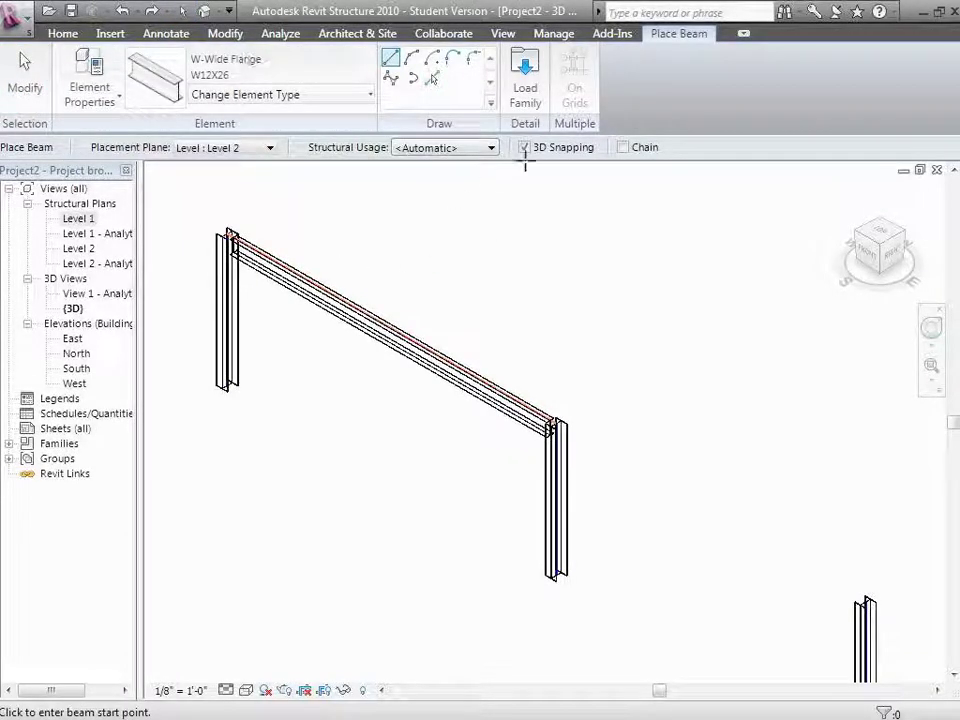
{"action": "left_click", "coordinate": [555, 424]}
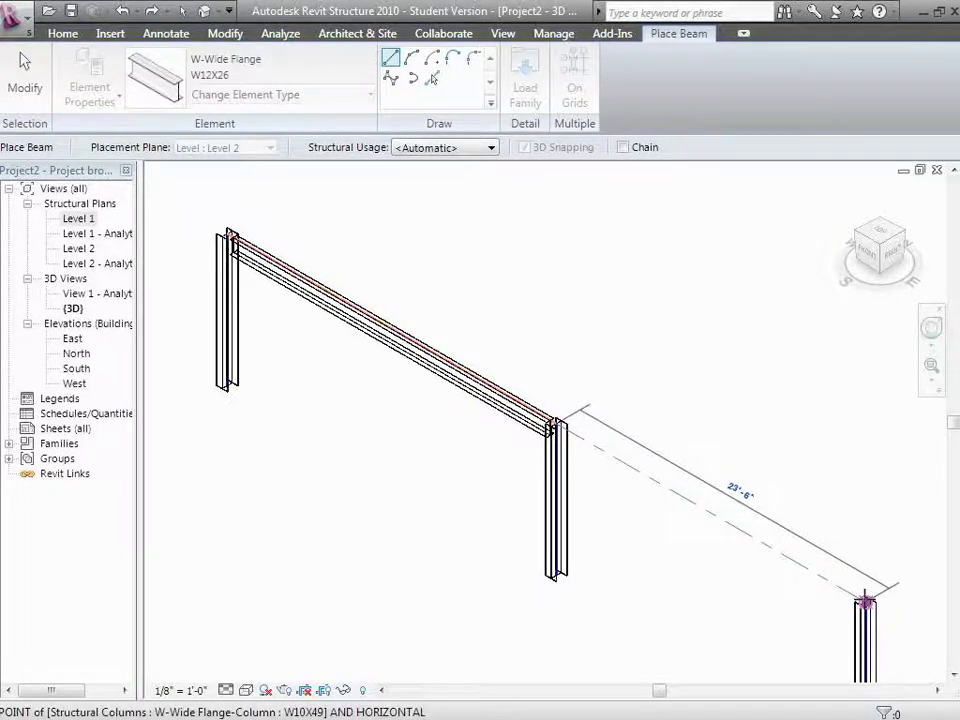
{"action": "left_click", "coordinate": [862, 598]}
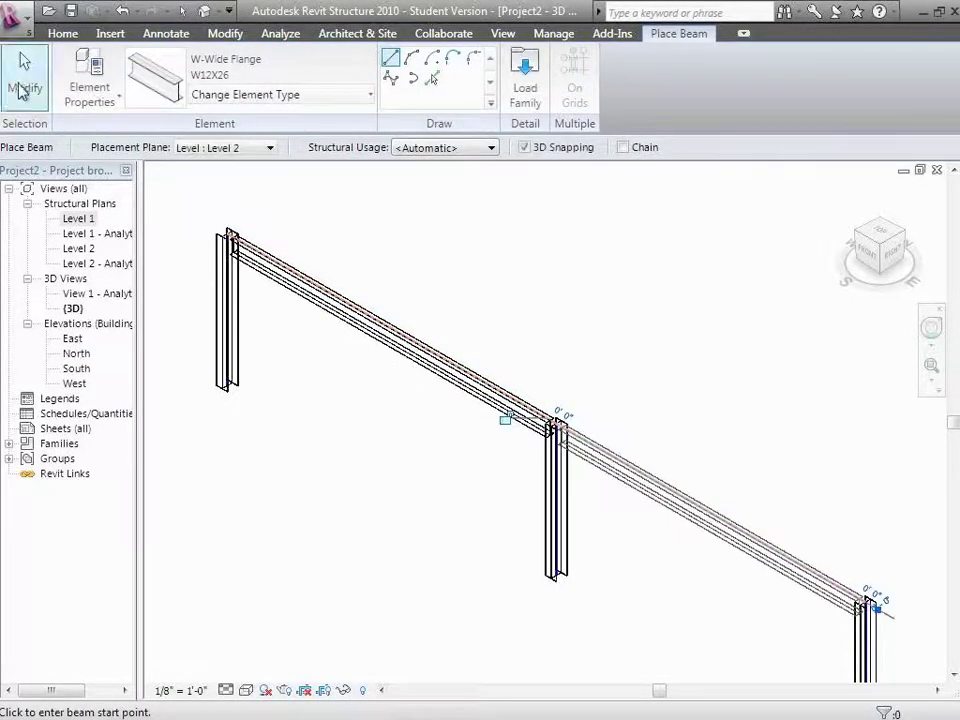
{"action": "left_click", "coordinate": [22, 85]}
{"action": "key", "text": "z"}
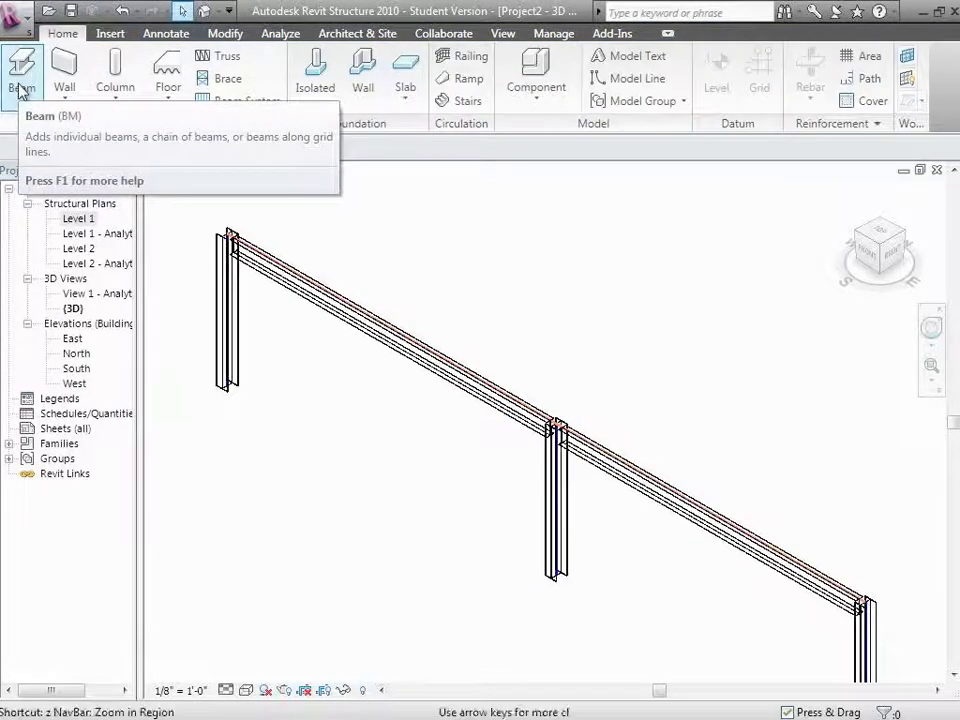
{"action": "key", "text": "f"}
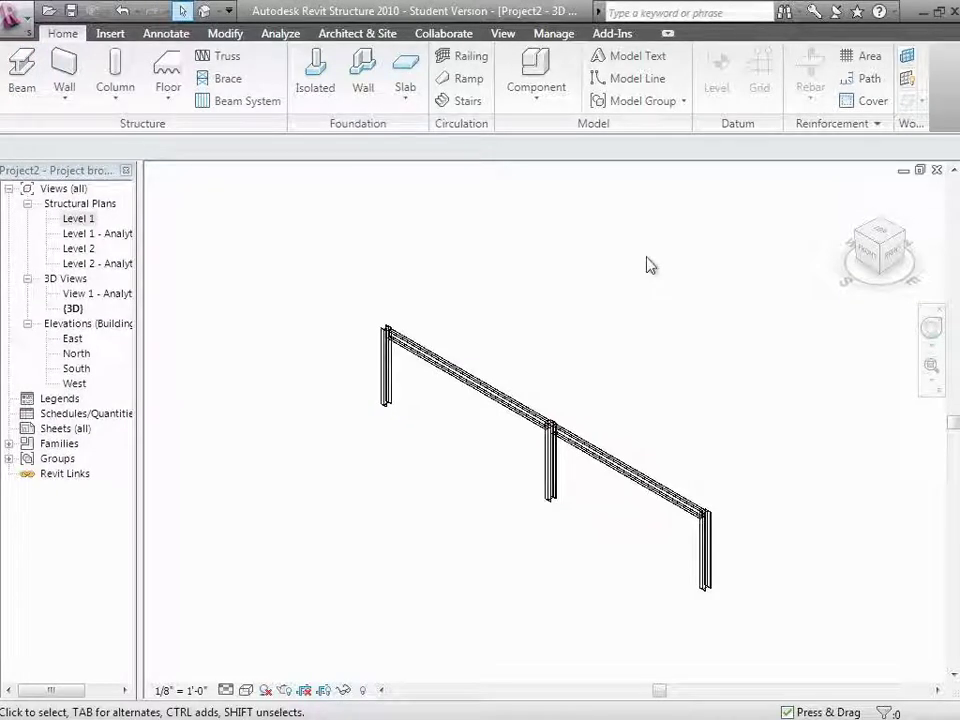
Step: Place 72" x 48" x 18" rectangular isolated footings on Level 1 under all three structural columns
{"action": "left_click", "coordinate": [316, 95]}
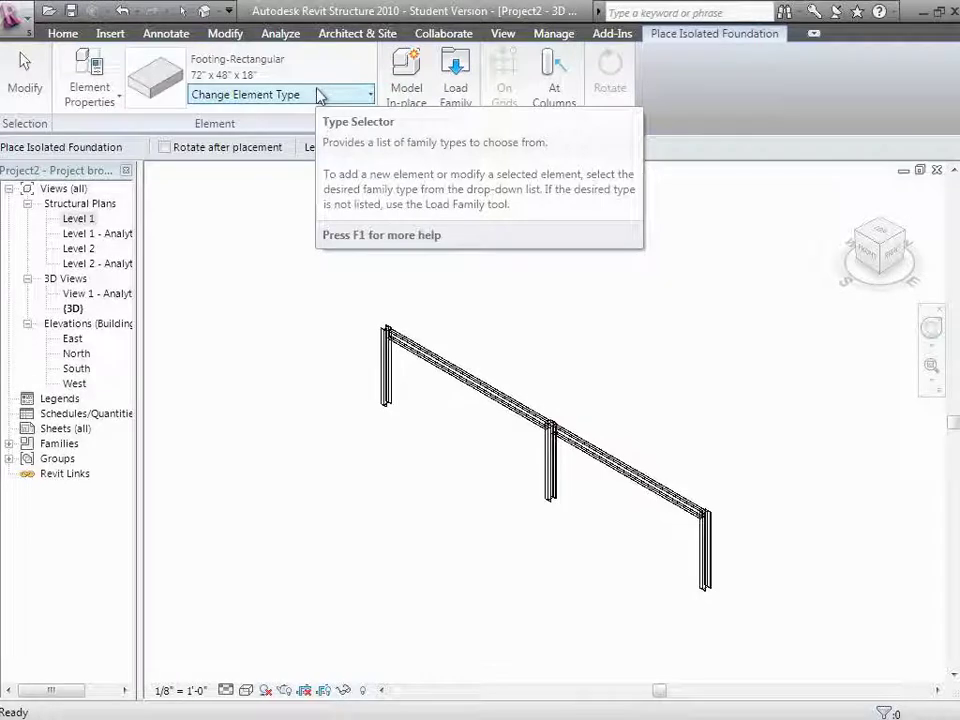
{"action": "left_click", "coordinate": [553, 80]}
{"action": "left_click", "coordinate": [373, 150]}
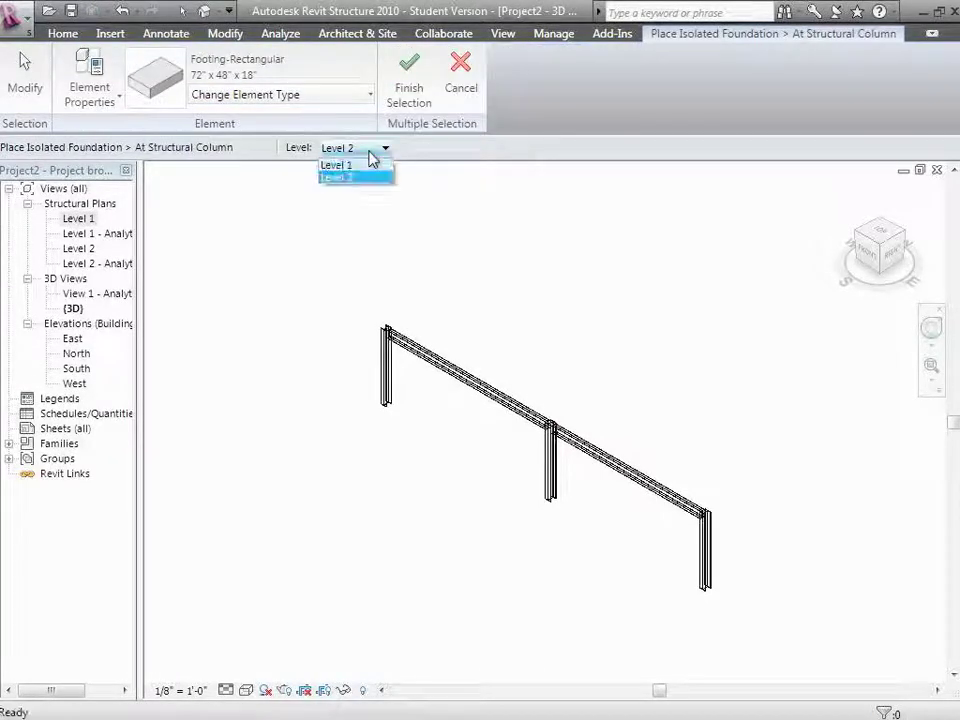
{"action": "left_click", "coordinate": [362, 167]}
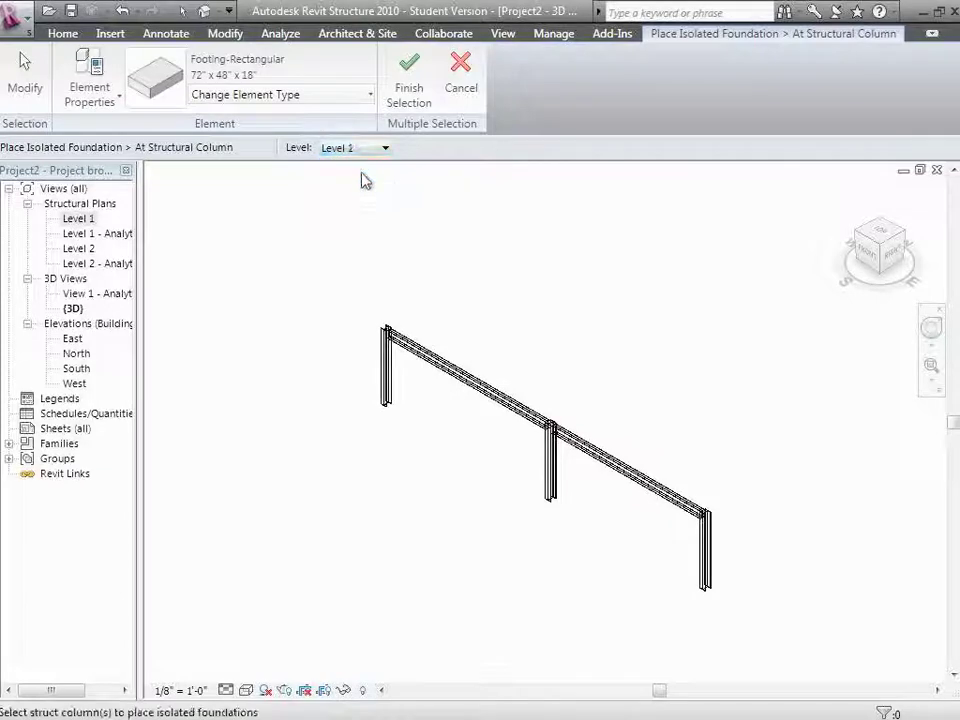
{"action": "left_click", "coordinate": [387, 365]}
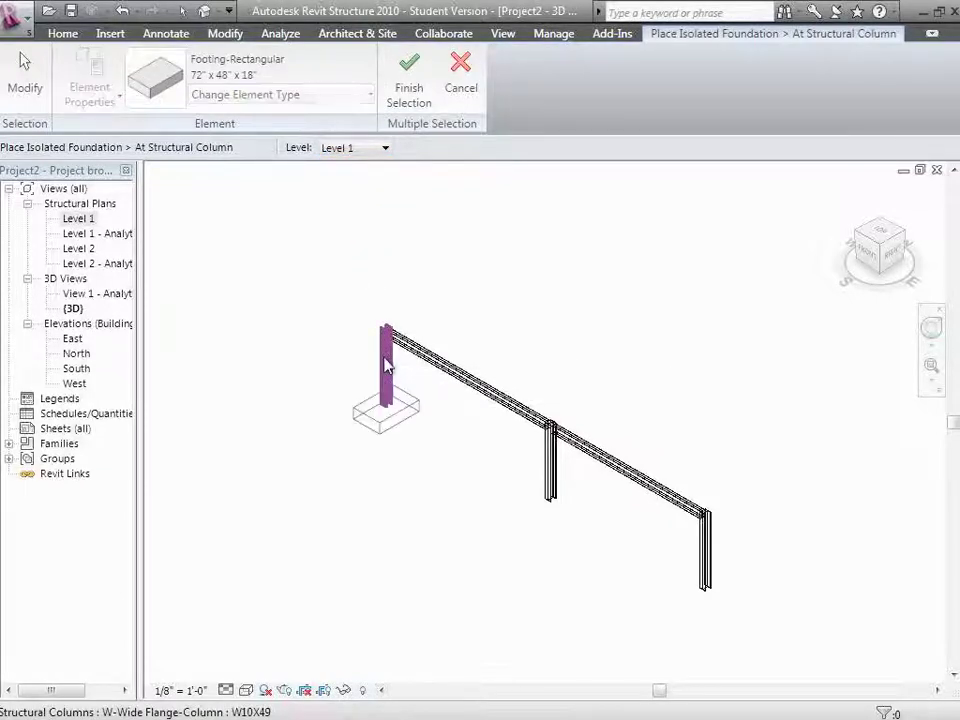
{"action": "left_click", "coordinate": [547, 485]}
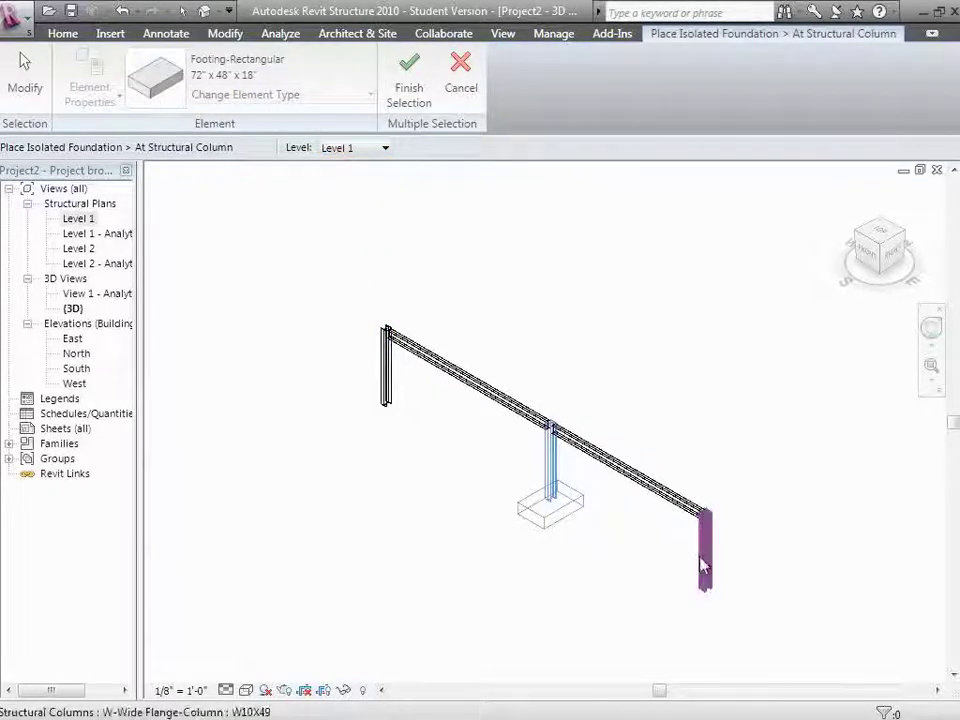
{"action": "left_click", "coordinate": [703, 566]}
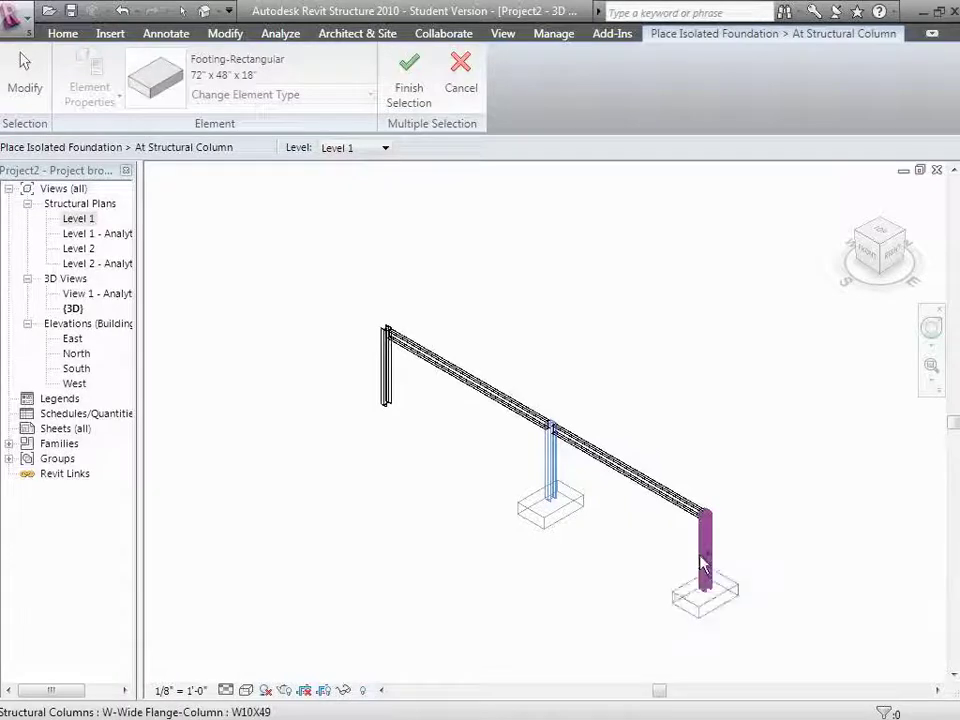
{"action": "left_click", "coordinate": [387, 360]}
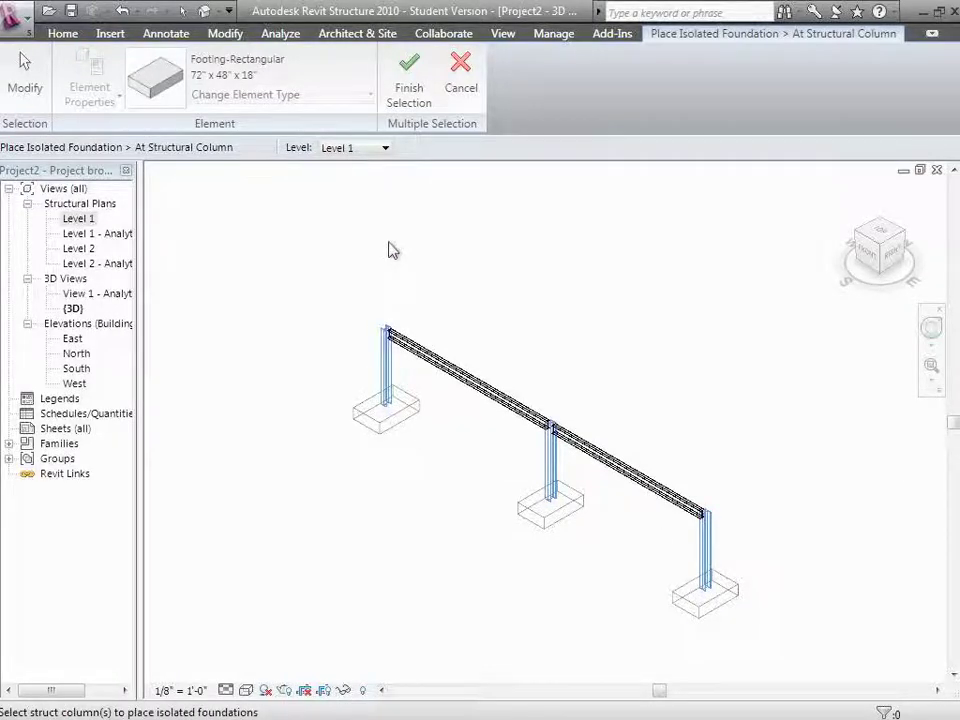
{"action": "left_click", "coordinate": [418, 72]}
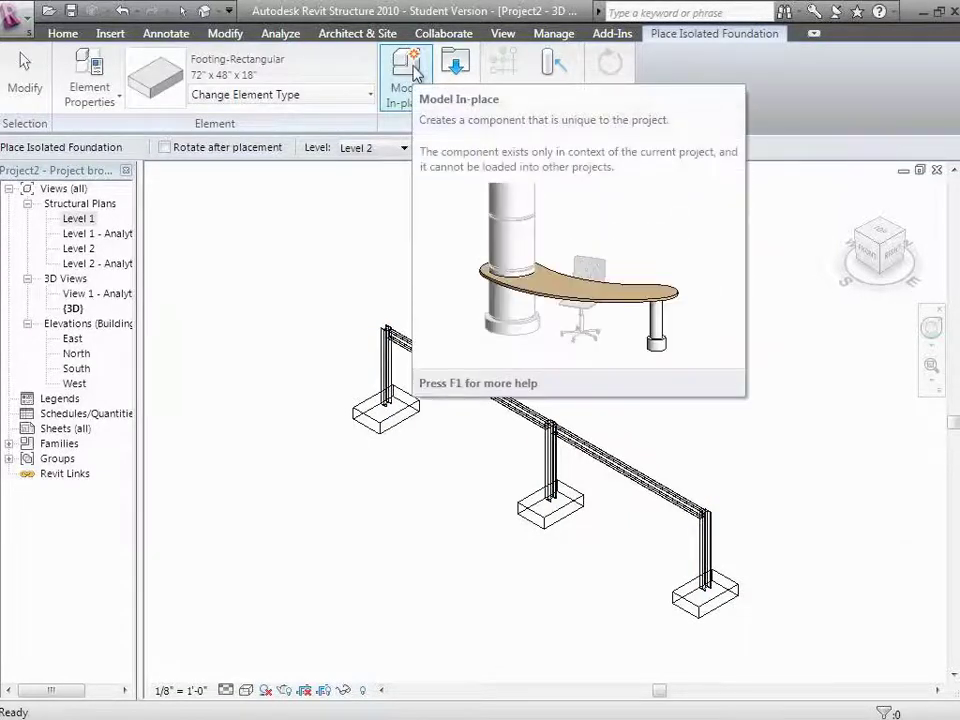
Step: Display the 3D view as Shading with Edges and delete the three isolated footings under the columns
{"action": "left_click", "coordinate": [250, 689]}
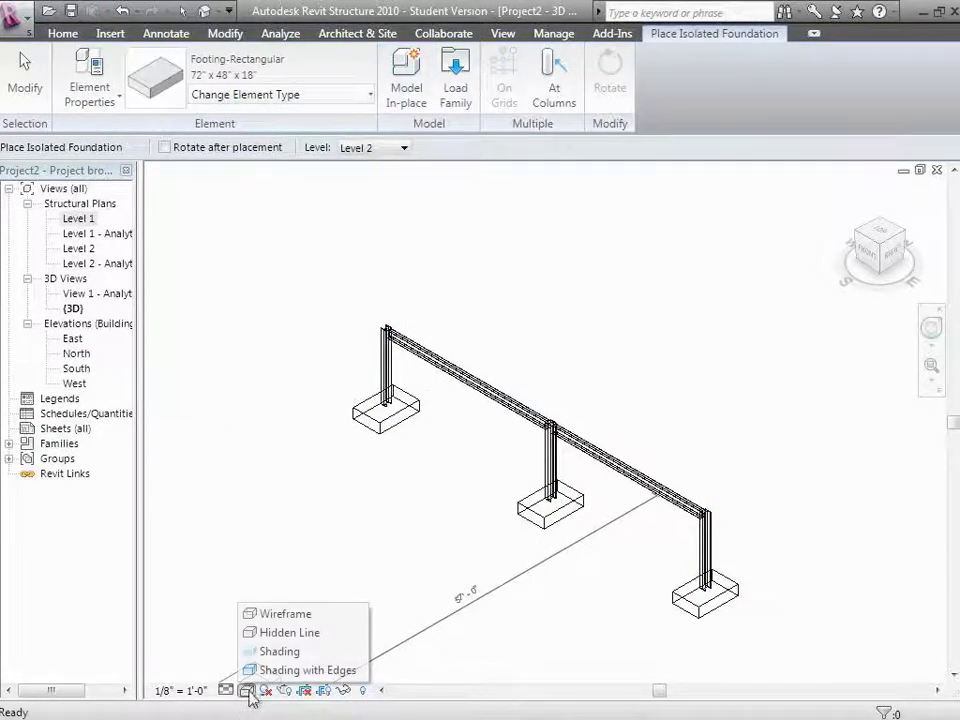
{"action": "left_click", "coordinate": [258, 670]}
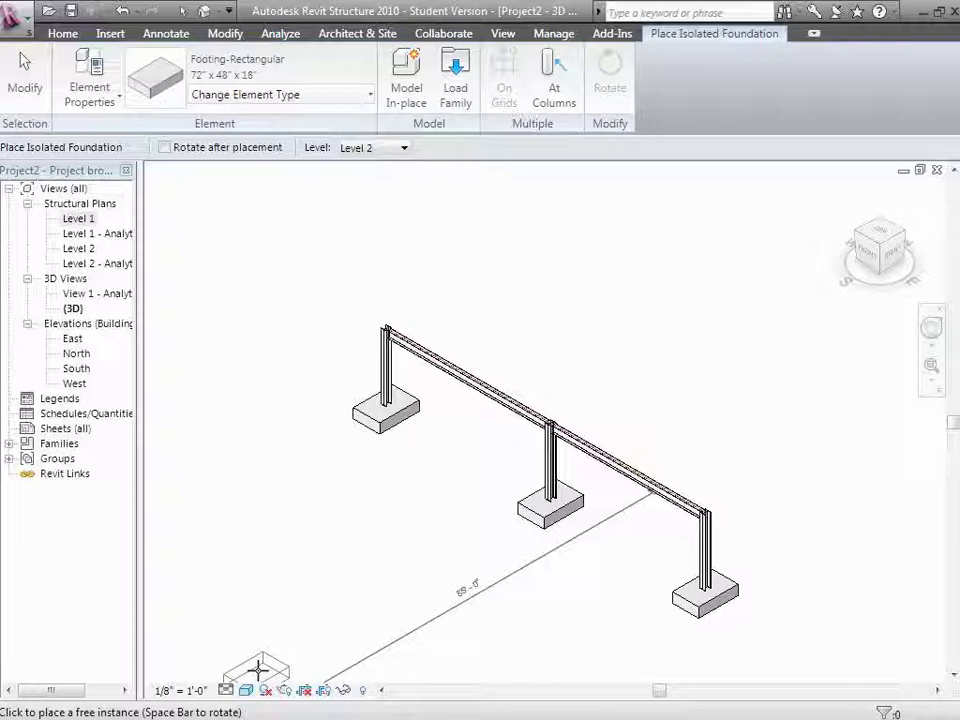
{"action": "left_click", "coordinate": [16, 62]}
{"action": "left_click", "coordinate": [577, 517]}
{"action": "left_click_drag", "start_coordinate": [577, 517], "coordinate": [675, 604]}
{"action": "key", "text": "Delete"}
{"action": "mouse_move", "coordinate": [400, 414]}
{"action": "left_mouse_down"}
{"action": "mouse_move", "coordinate": [484, 467]}
{"action": "mouse_move", "coordinate": [405, 424]}
{"action": "left_mouse_up"}
{"action": "key", "text": "Delete"}
Step: Place 72" x 48" x 18" rectangular isolated footings at Level 1 under the three structural columns using the At Columns option
{"action": "left_click", "coordinate": [318, 68]}
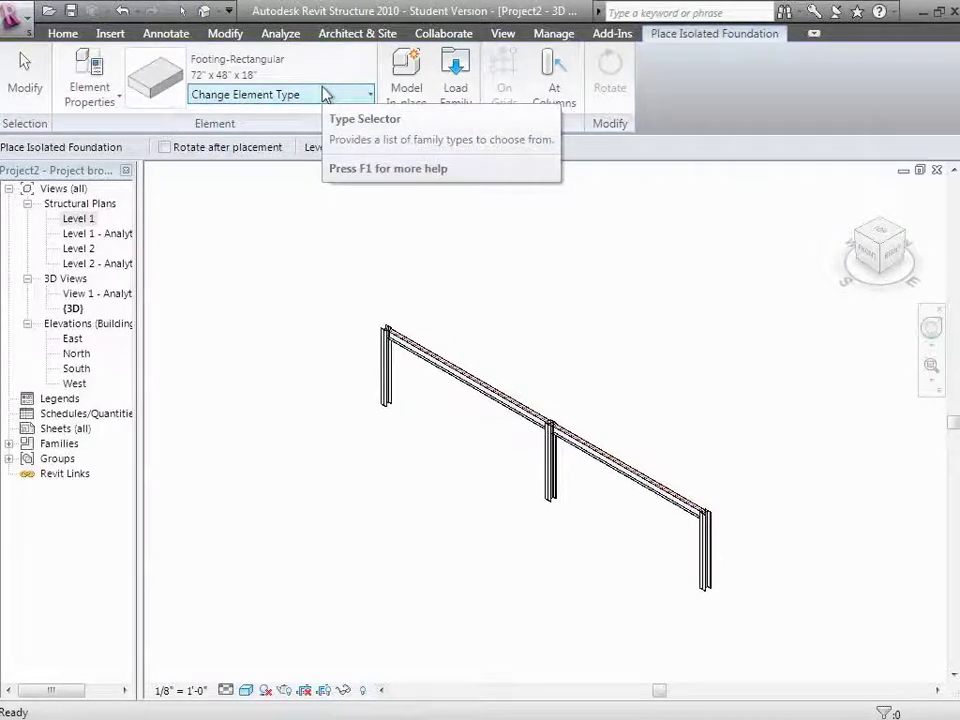
{"action": "left_click", "coordinate": [555, 95]}
{"action": "left_click", "coordinate": [382, 149]}
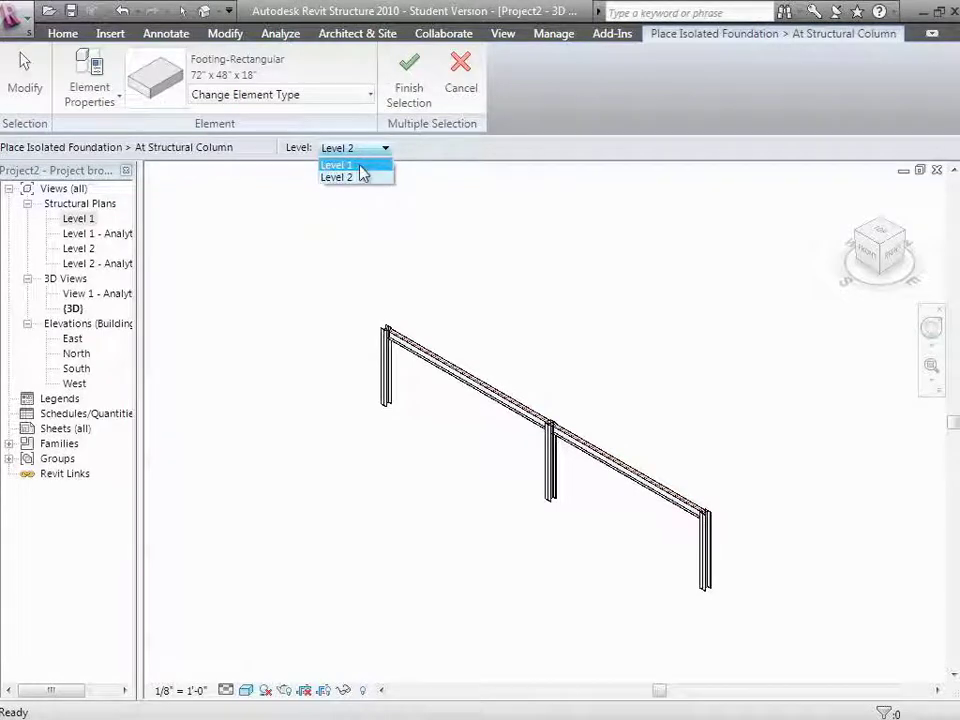
{"action": "left_click", "coordinate": [361, 167]}
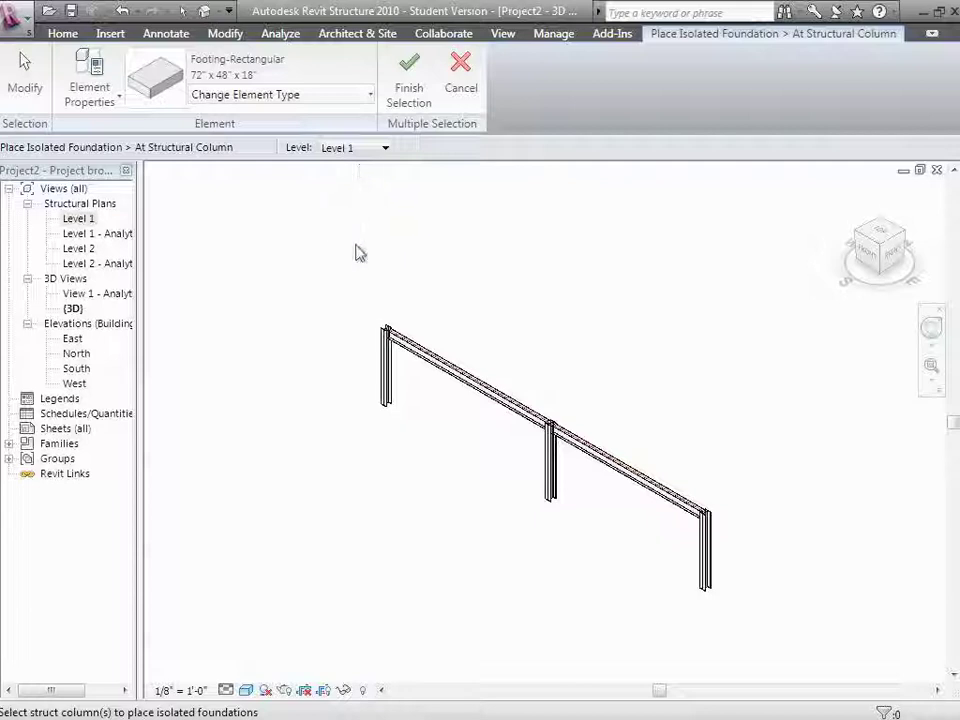
{"action": "left_click", "coordinate": [388, 373]}
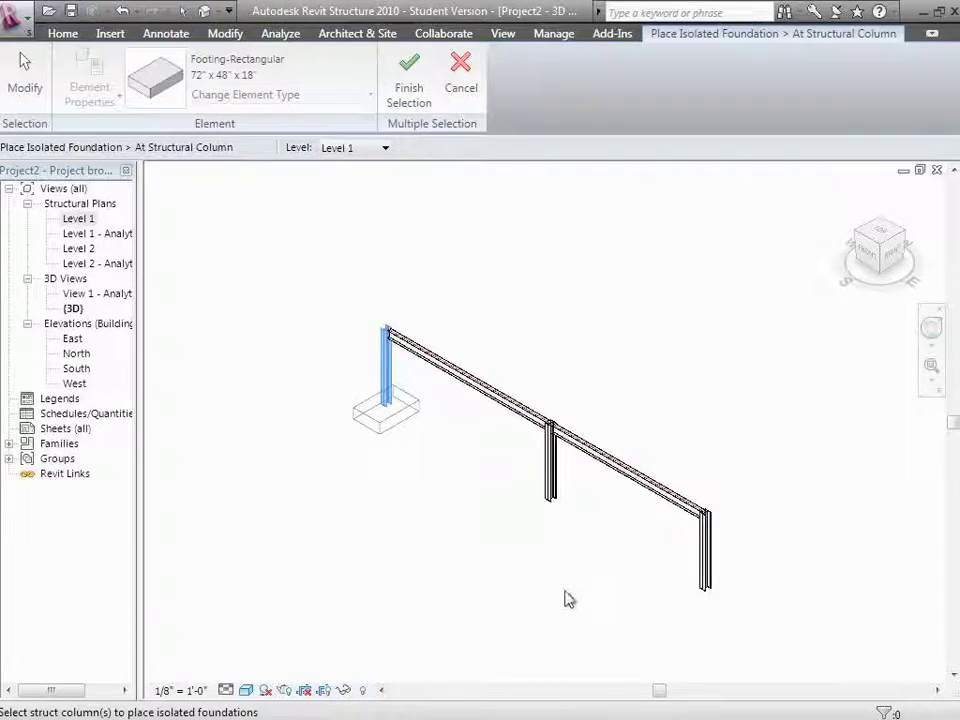
{"action": "left_click", "coordinate": [553, 497]}
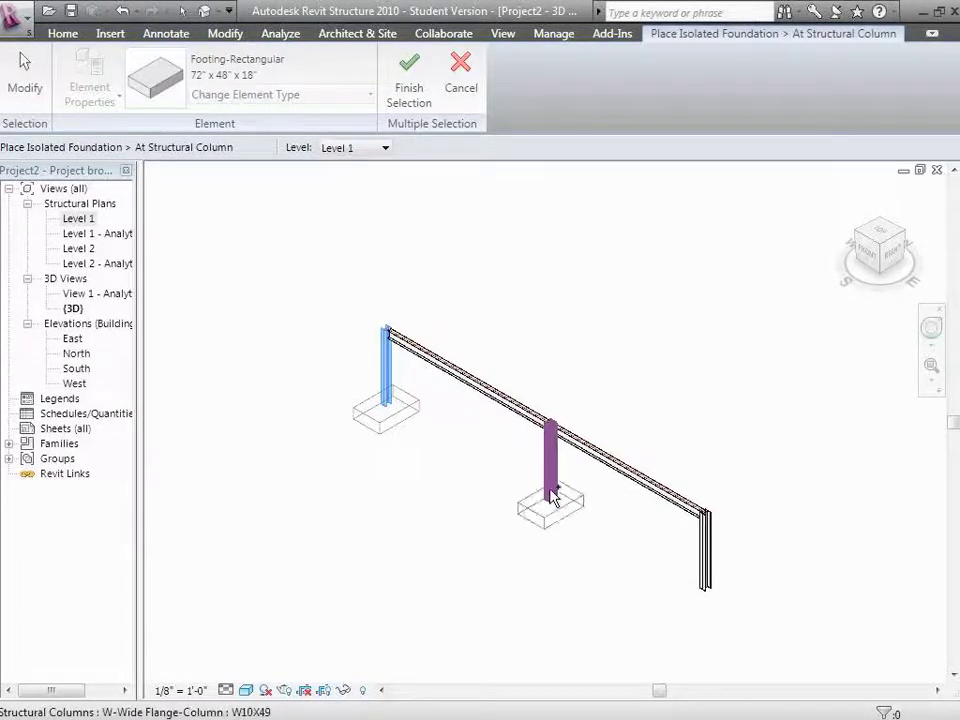
{"action": "left_click", "coordinate": [703, 561]}
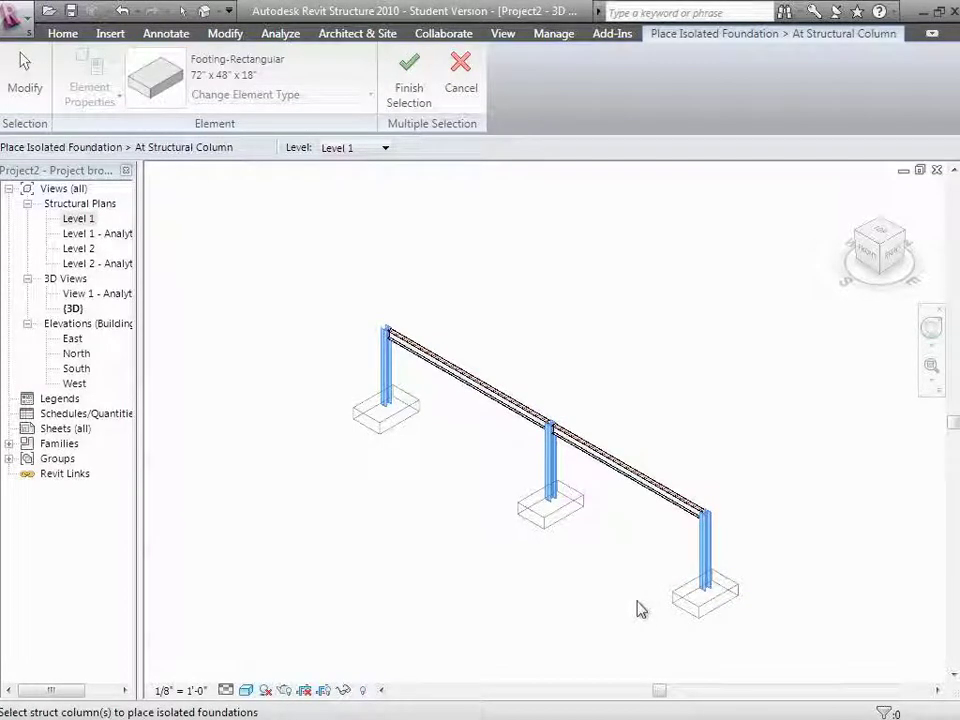
{"action": "left_click", "coordinate": [422, 84]}
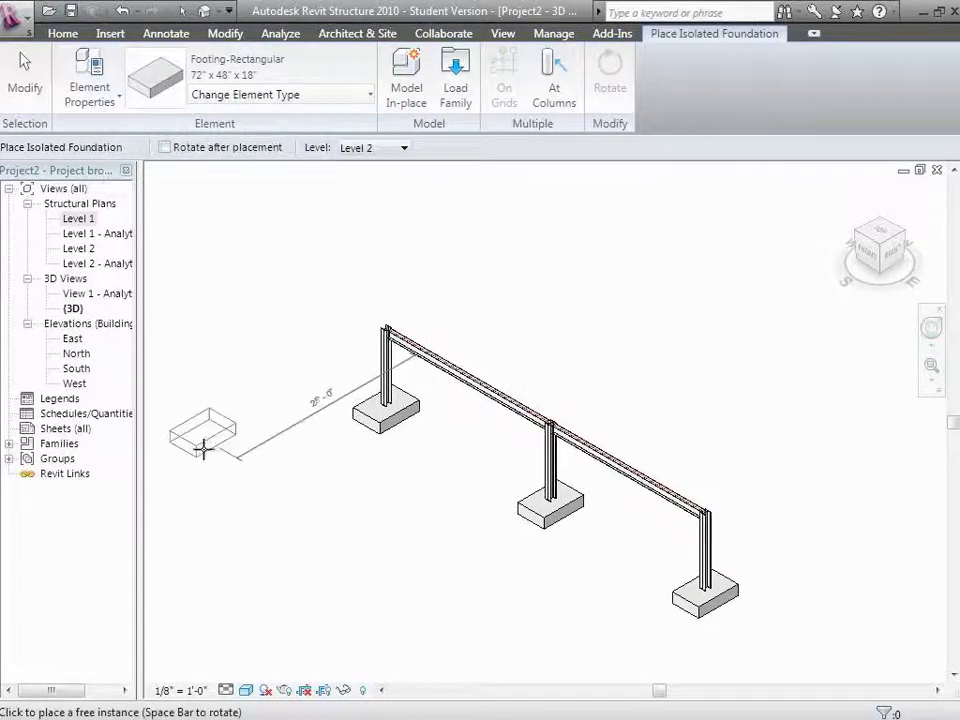
{"action": "left_click", "coordinate": [25, 85]}
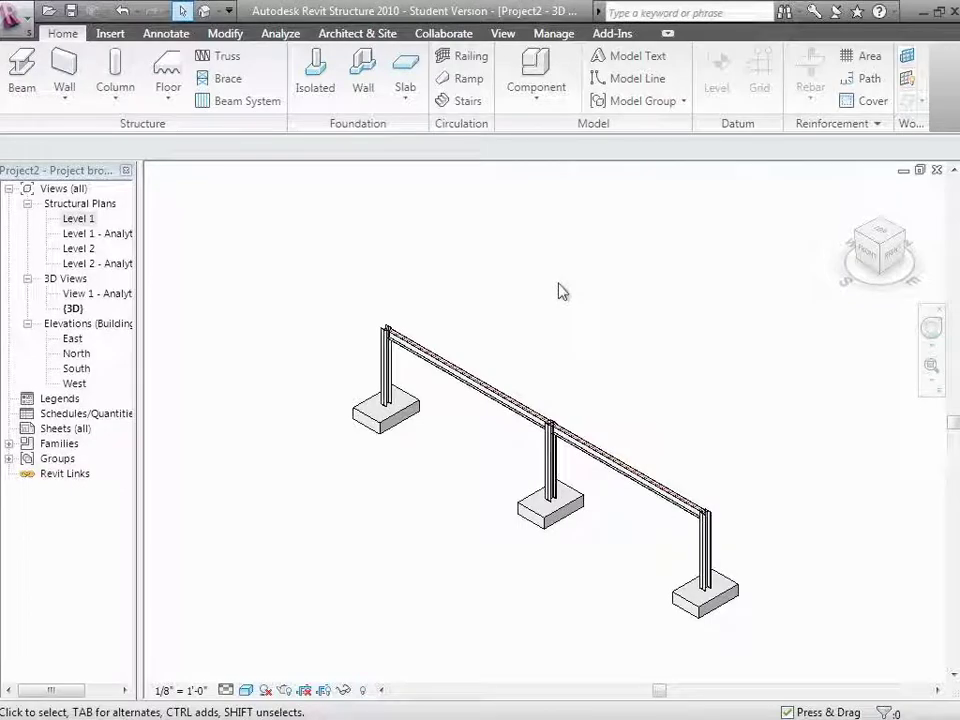
{"action": "key", "text": "ctrl+Left"}
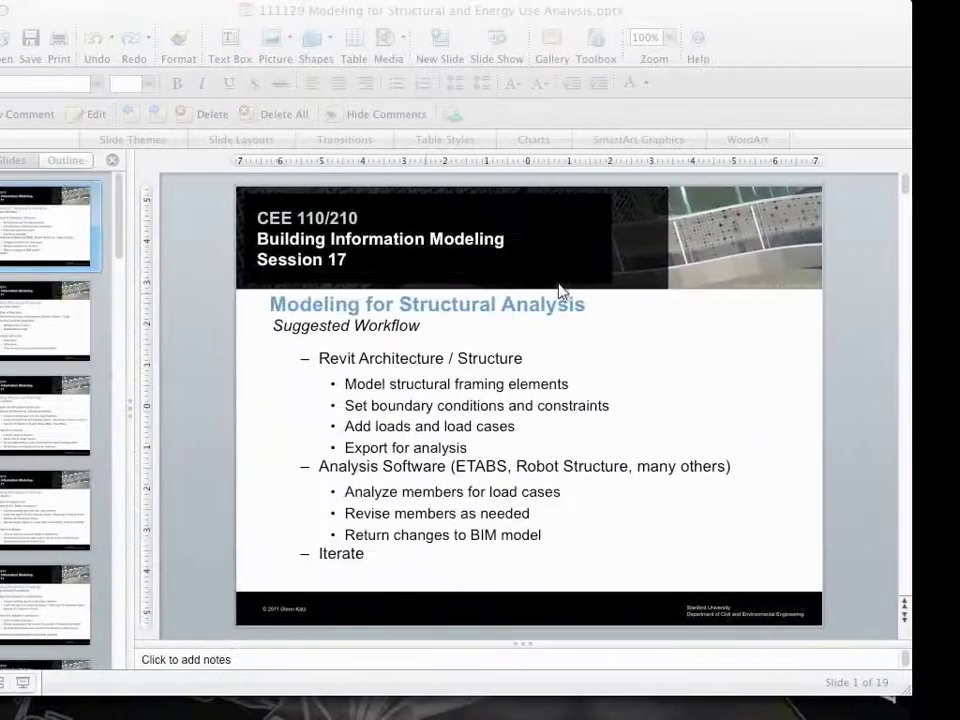
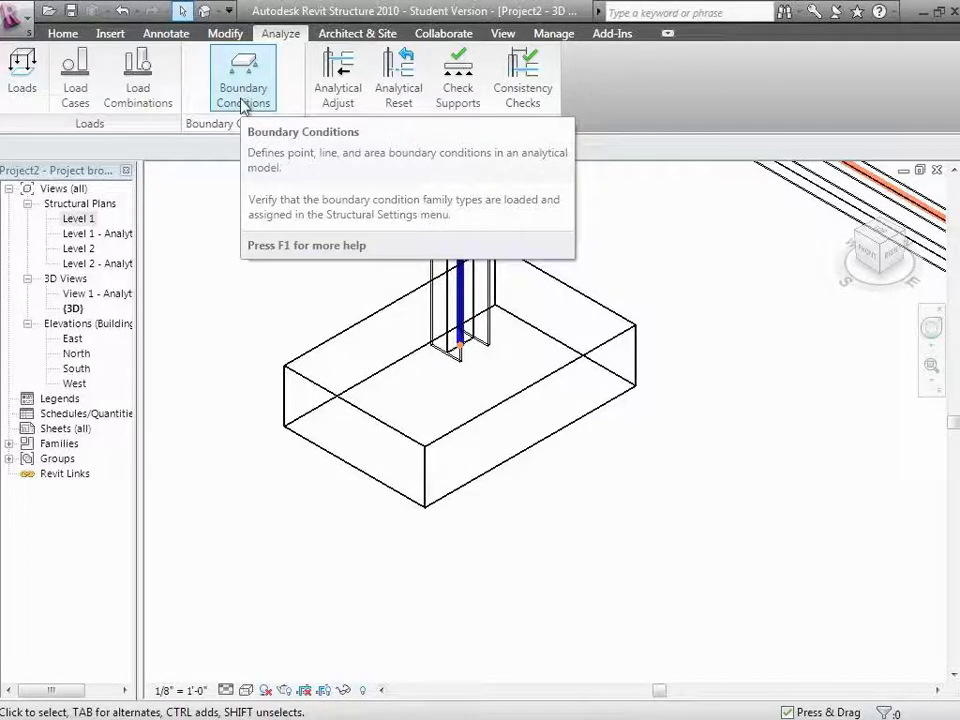
Step: Add Fixed point boundary conditions to the bases of all three columns
{"action": "left_click", "coordinate": [243, 104]}
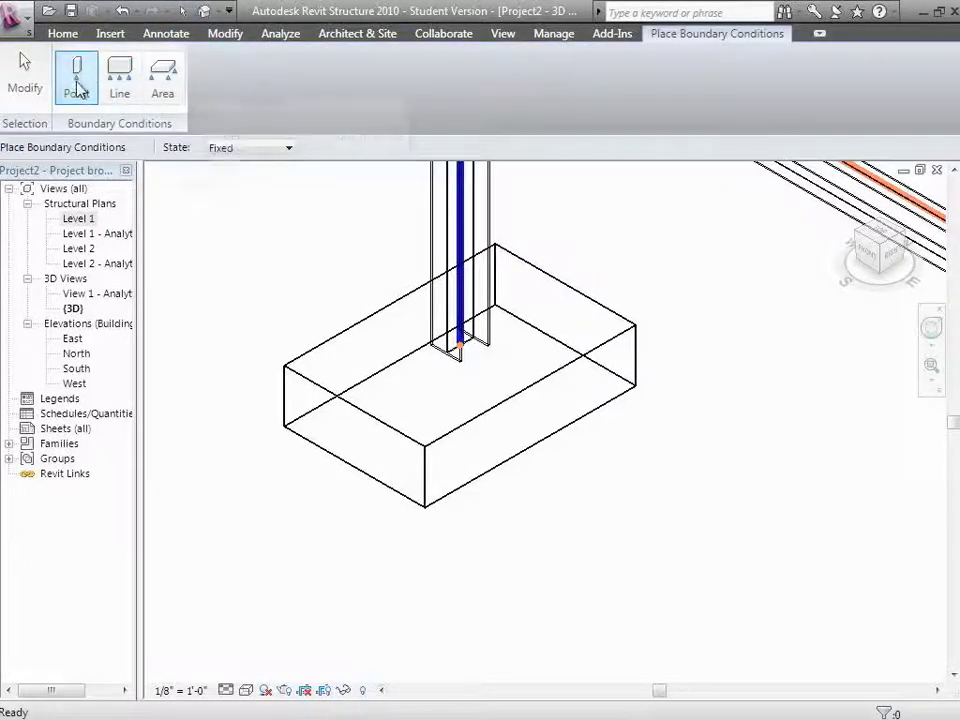
{"action": "left_click", "coordinate": [78, 90]}
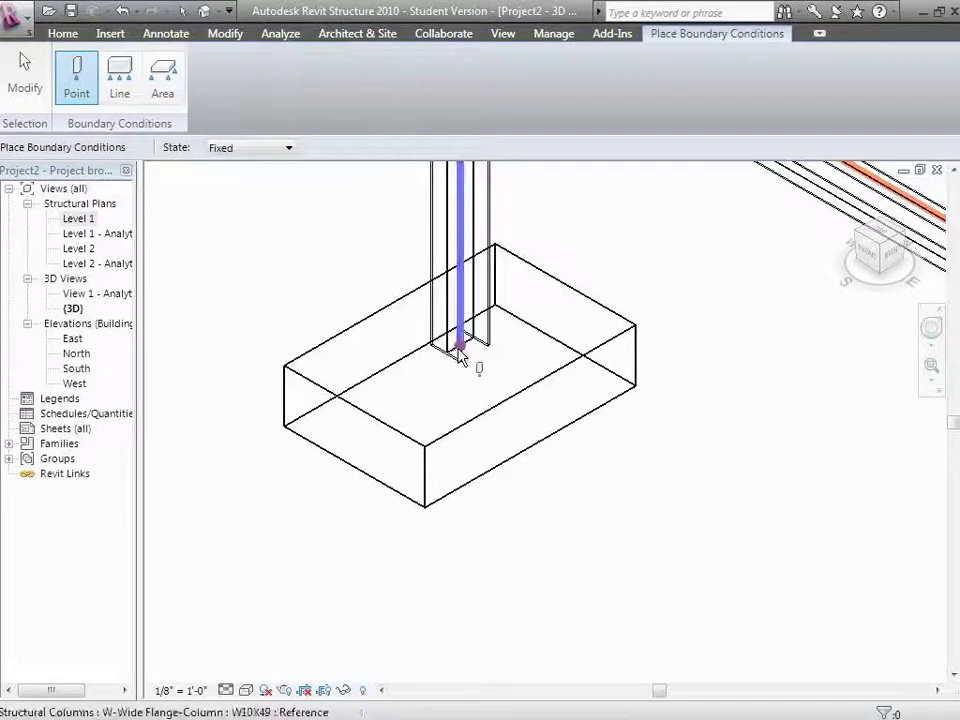
{"action": "left_click", "coordinate": [267, 148]}
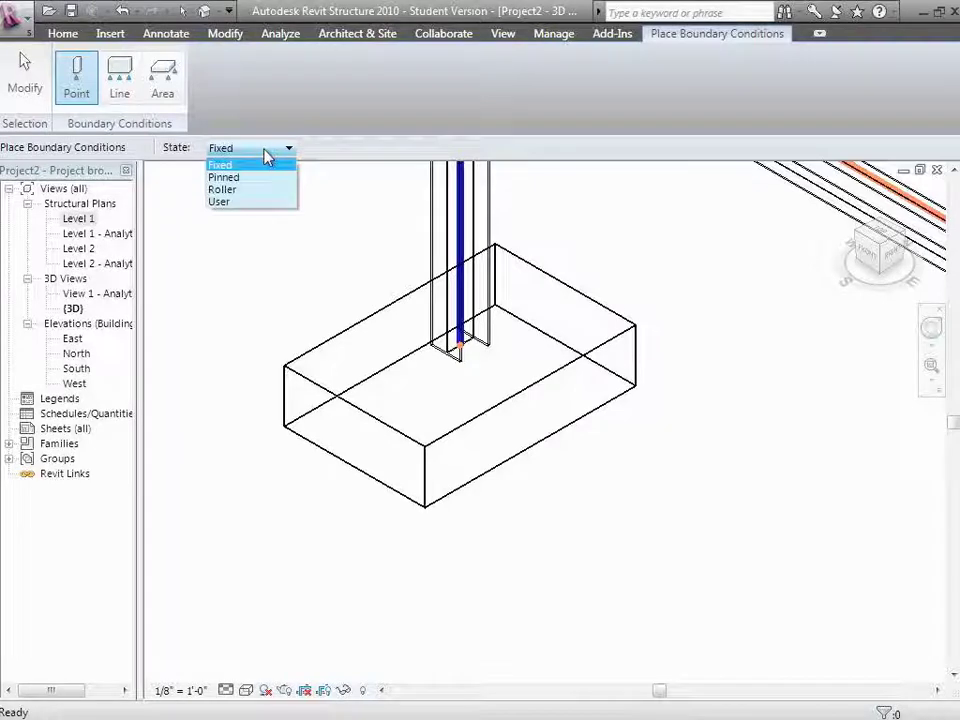
{"action": "left_click", "coordinate": [240, 167]}
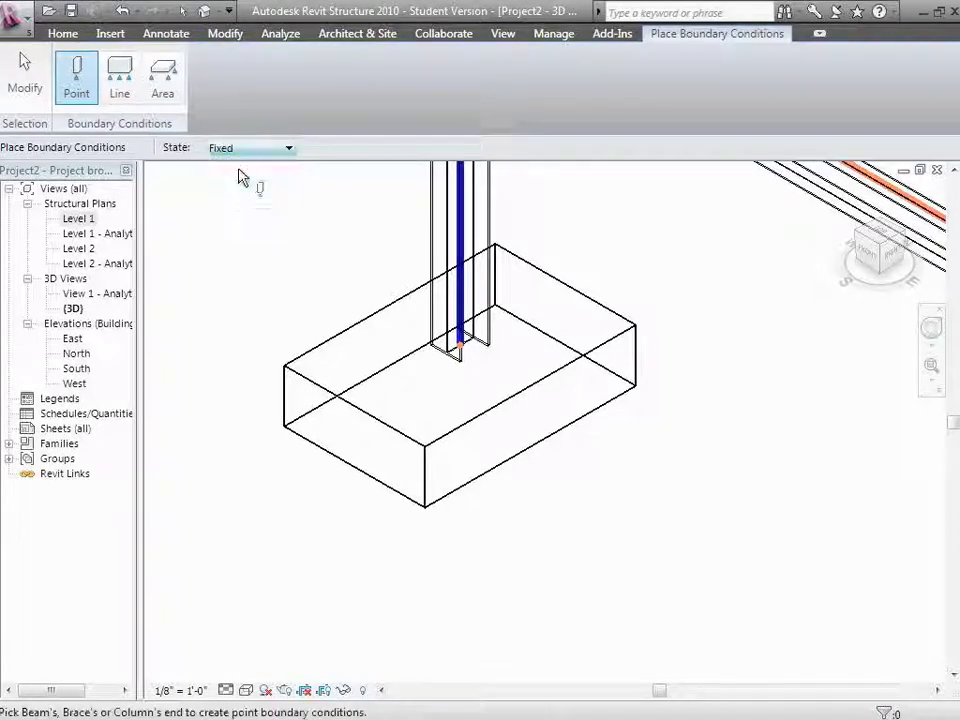
{"action": "left_click", "coordinate": [465, 352]}
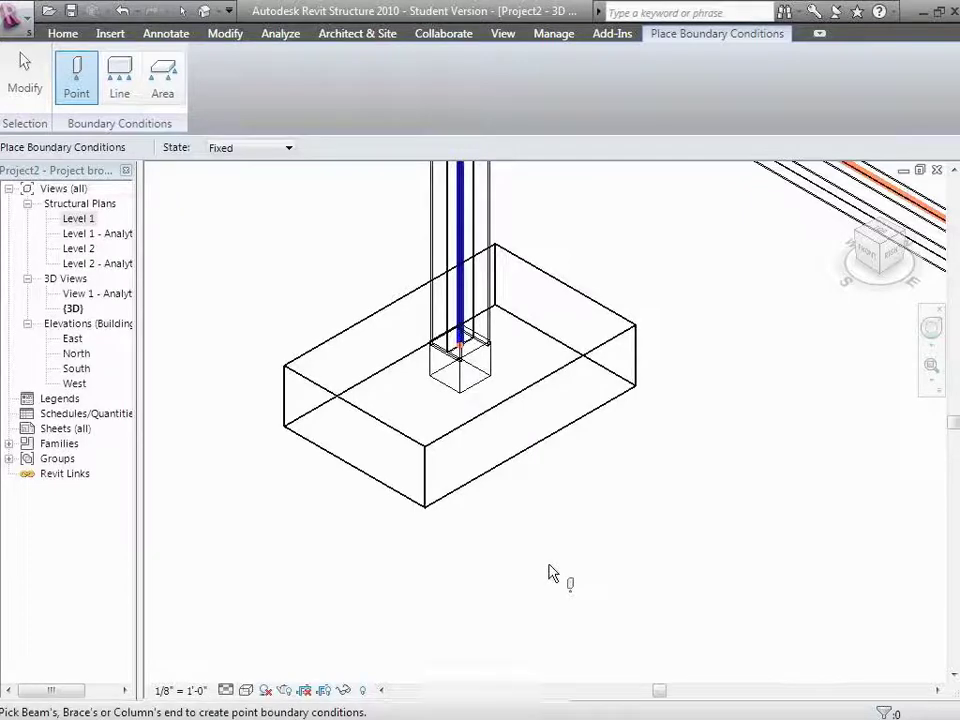
{"action": "scroll", "coordinate": [548, 572], "scroll_direction": "down", "scroll_amount": 4}
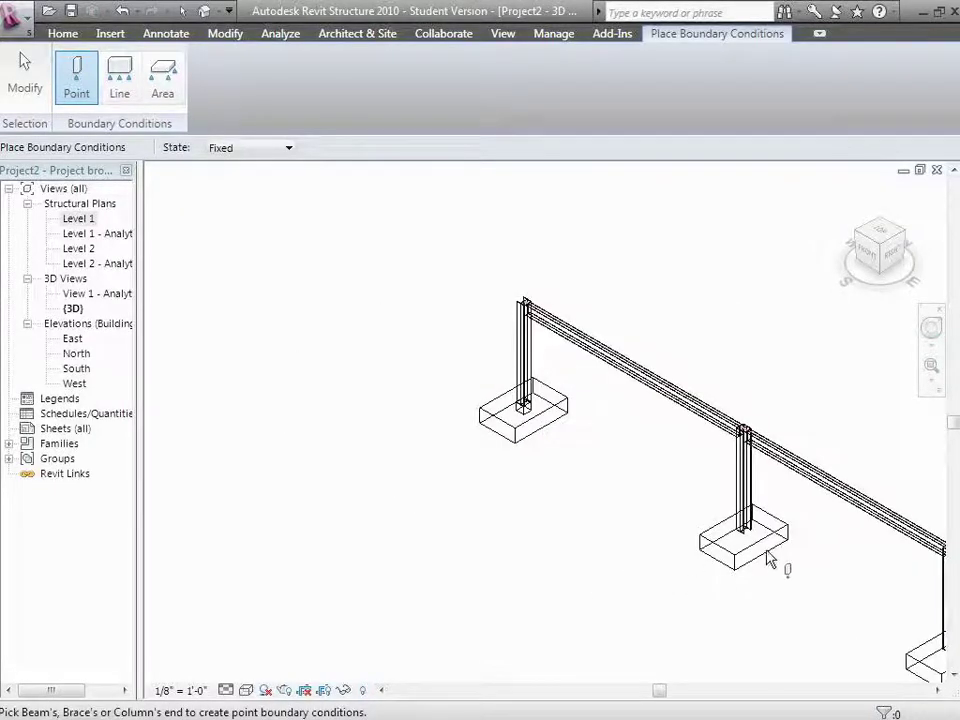
{"action": "left_click", "coordinate": [760, 546]}
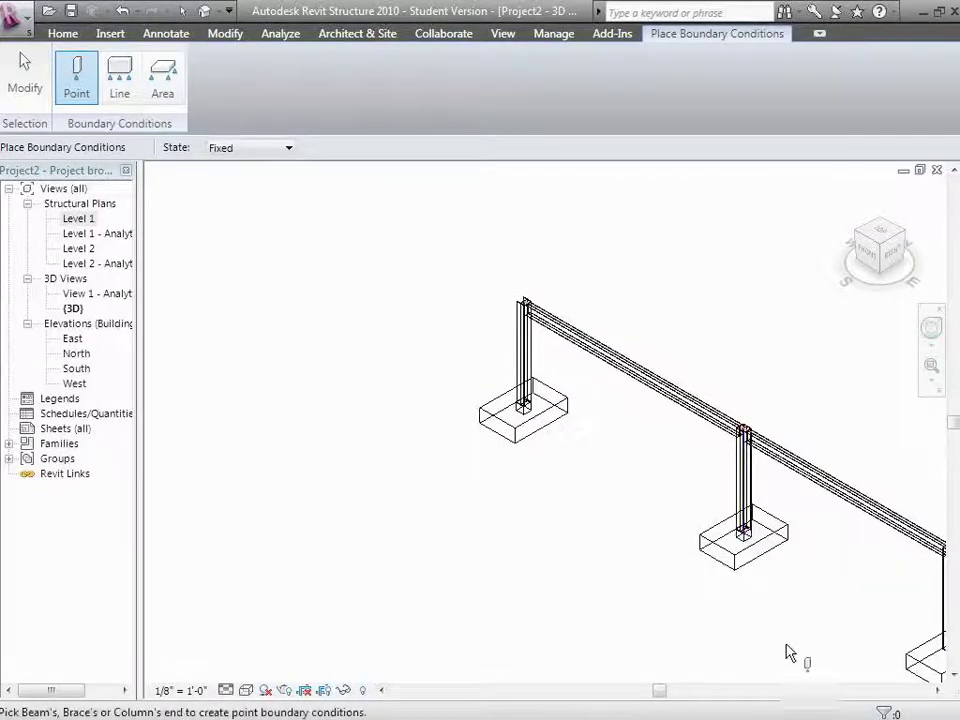
{"action": "left_click", "coordinate": [938, 690]}
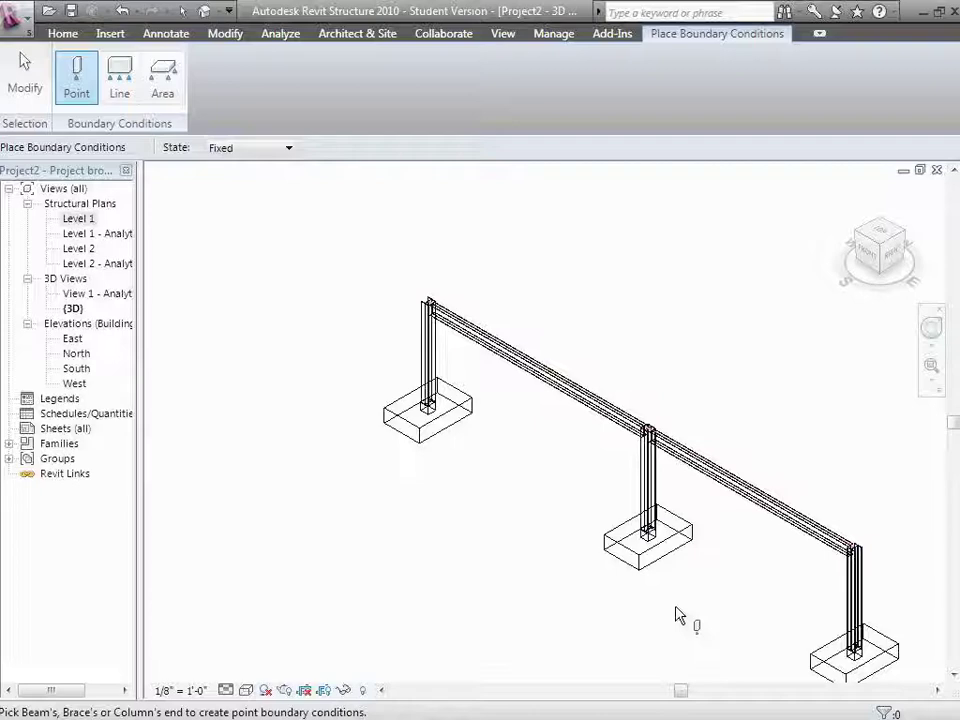
{"action": "key", "text": "ctrl+Right"}
{"action": "key", "text": "ctrl+Left"}
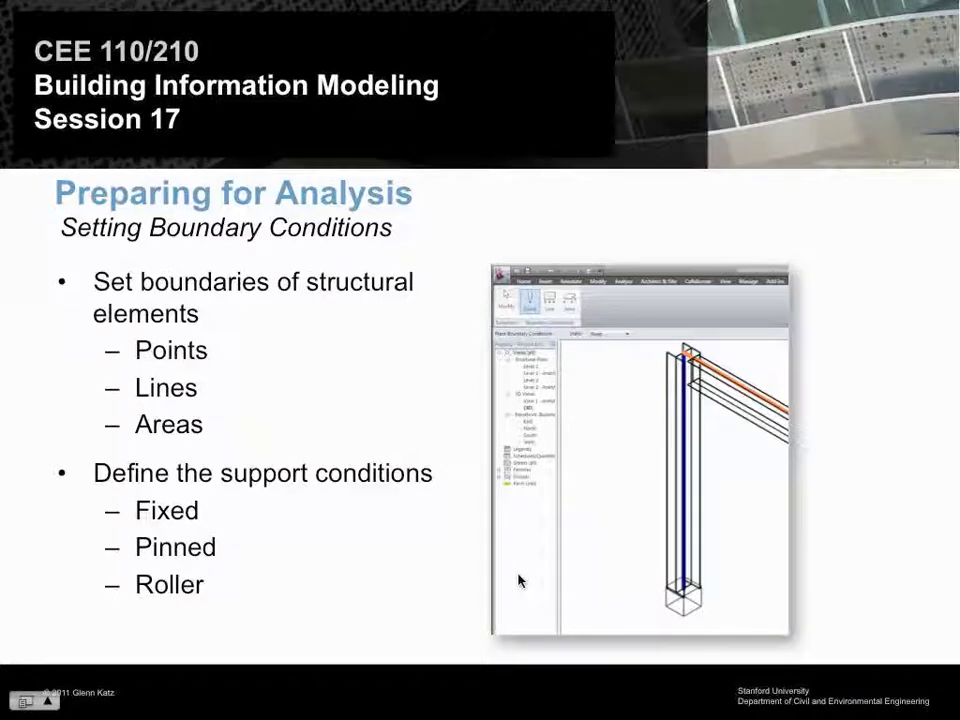
{"action": "key", "text": "Right"}
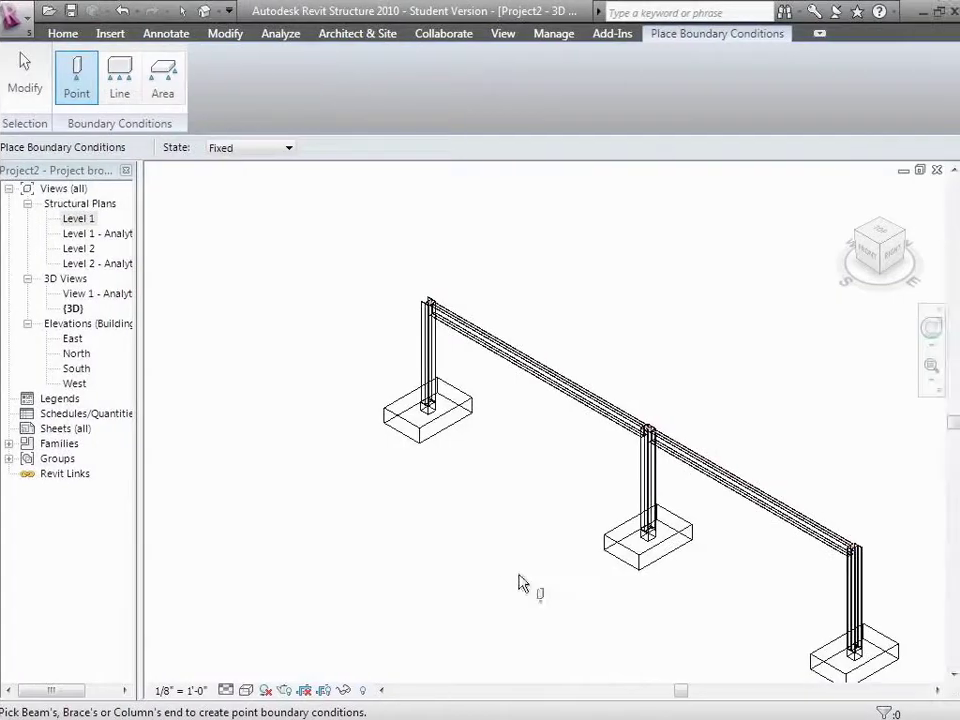
Step: Open the instance properties of the W12X26 beam framing into the far end column and show its Structural Analysis parameters
{"action": "left_click", "coordinate": [932, 365]}
{"action": "left_click_drag", "start_coordinate": [372, 260], "coordinate": [529, 420]}
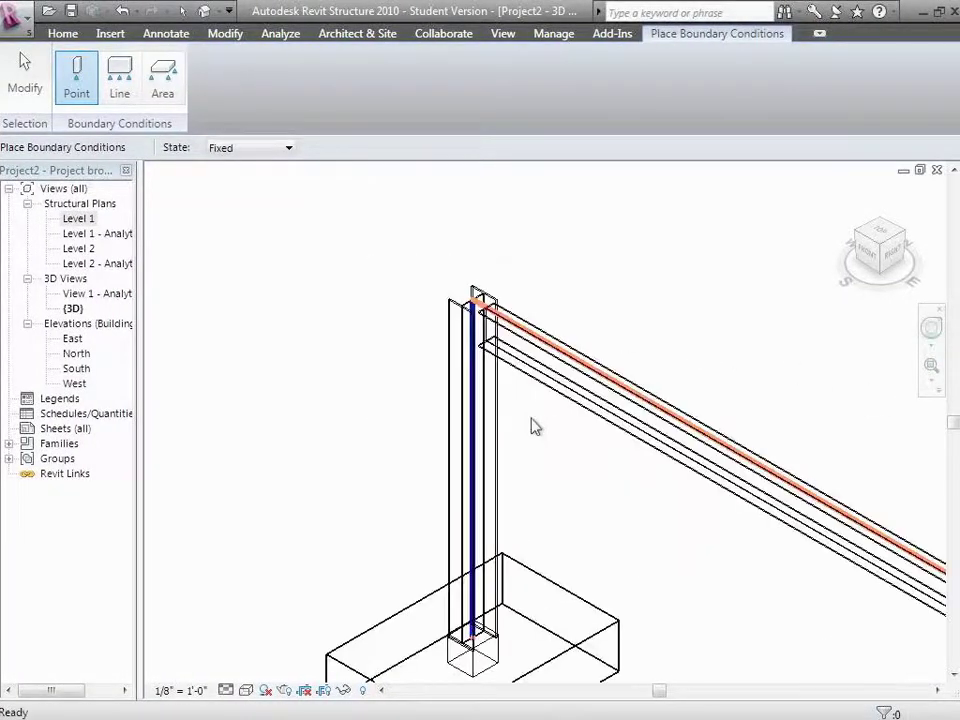
{"action": "left_click", "coordinate": [28, 78]}
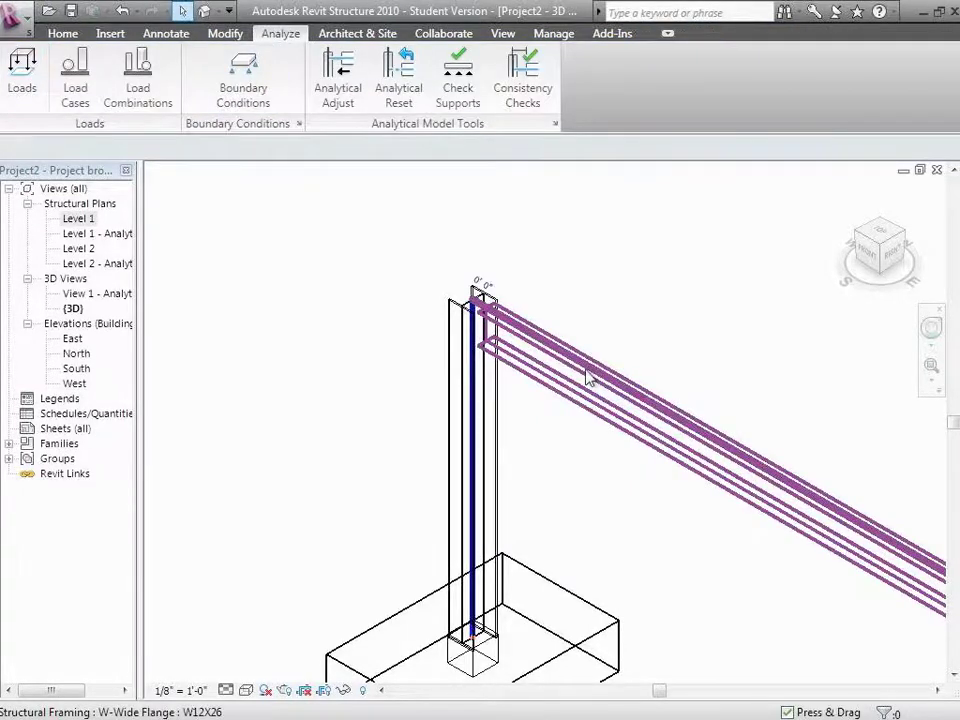
{"action": "left_click", "coordinate": [589, 377]}
{"action": "left_click", "coordinate": [30, 100]}
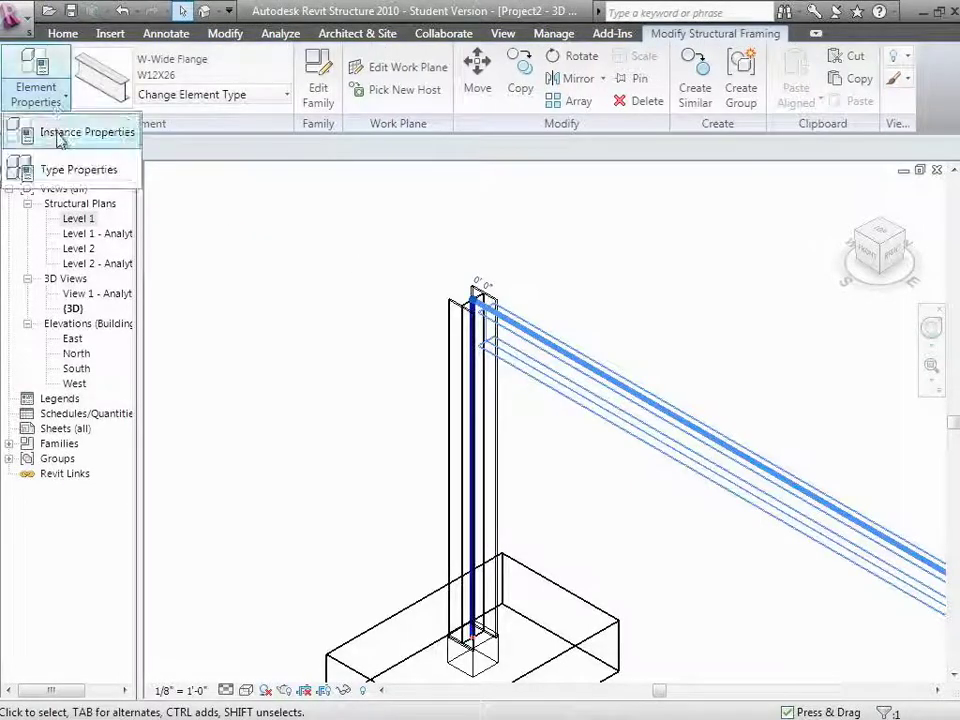
{"action": "left_click", "coordinate": [50, 130]}
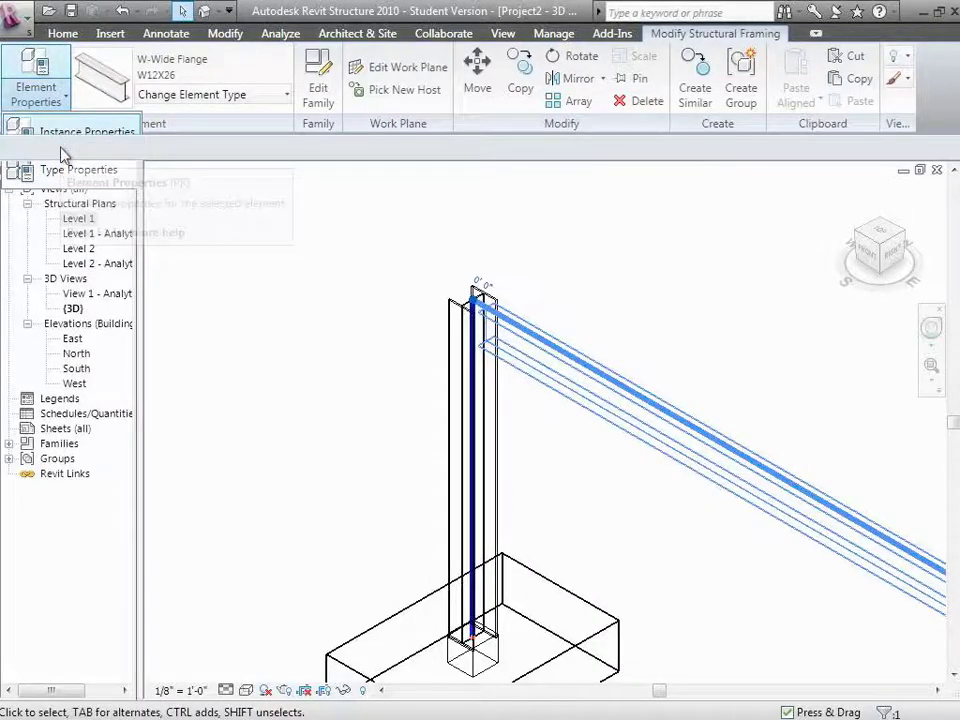
{"action": "left_click_drag", "start_coordinate": [472, 100], "coordinate": [211, 84]}
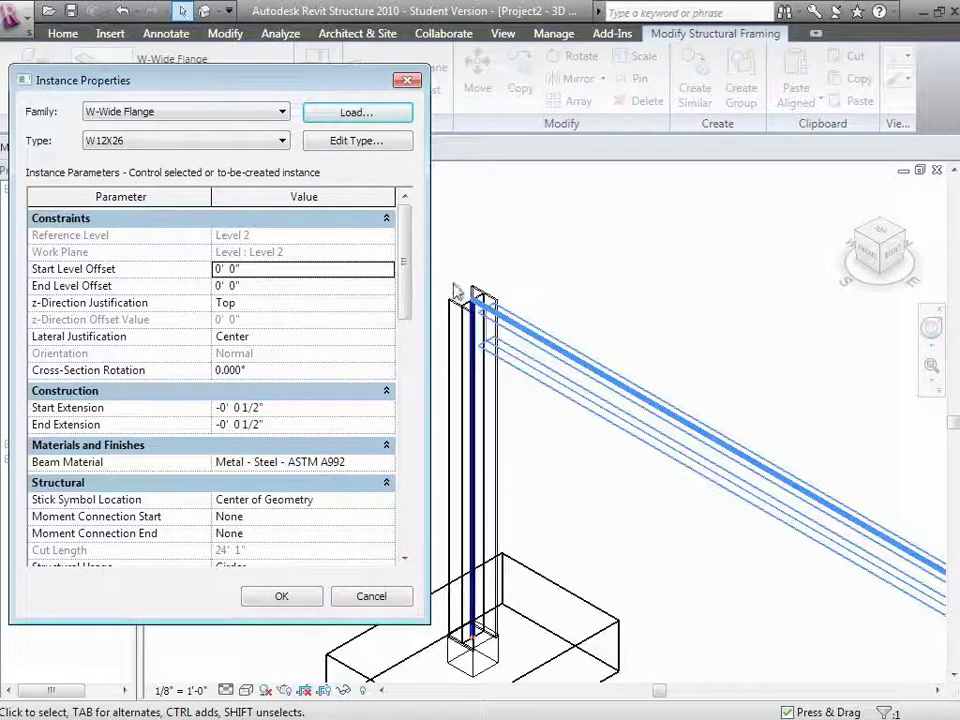
{"action": "left_click_drag", "start_coordinate": [407, 262], "coordinate": [395, 420]}
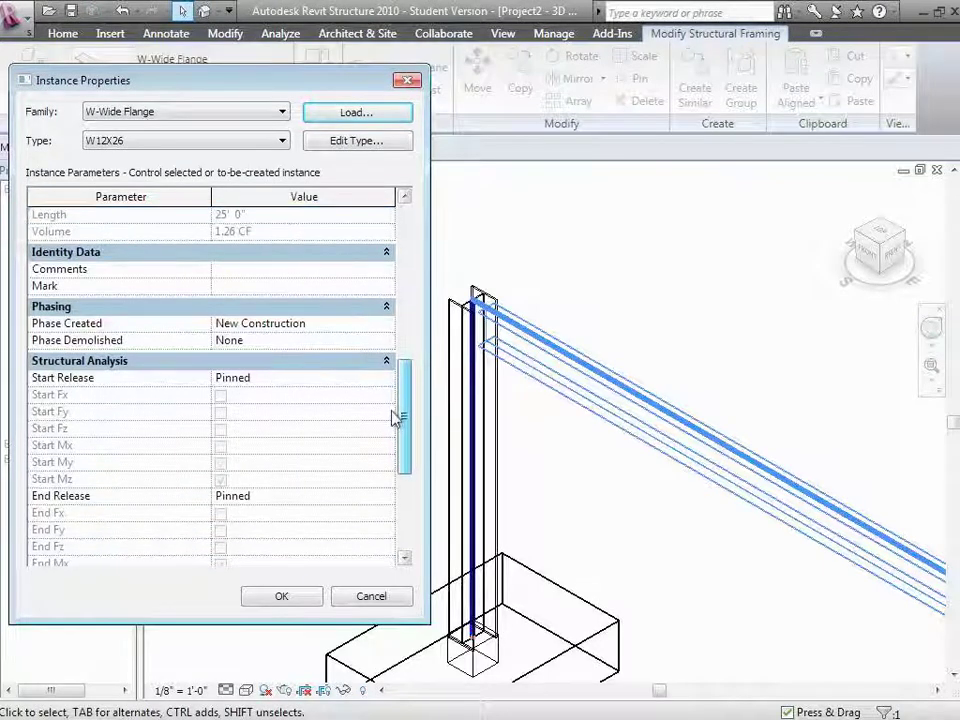
Step: Try User Defined and Fixed as the beam's start release, and return it to Pinned
{"action": "left_click", "coordinate": [389, 383]}
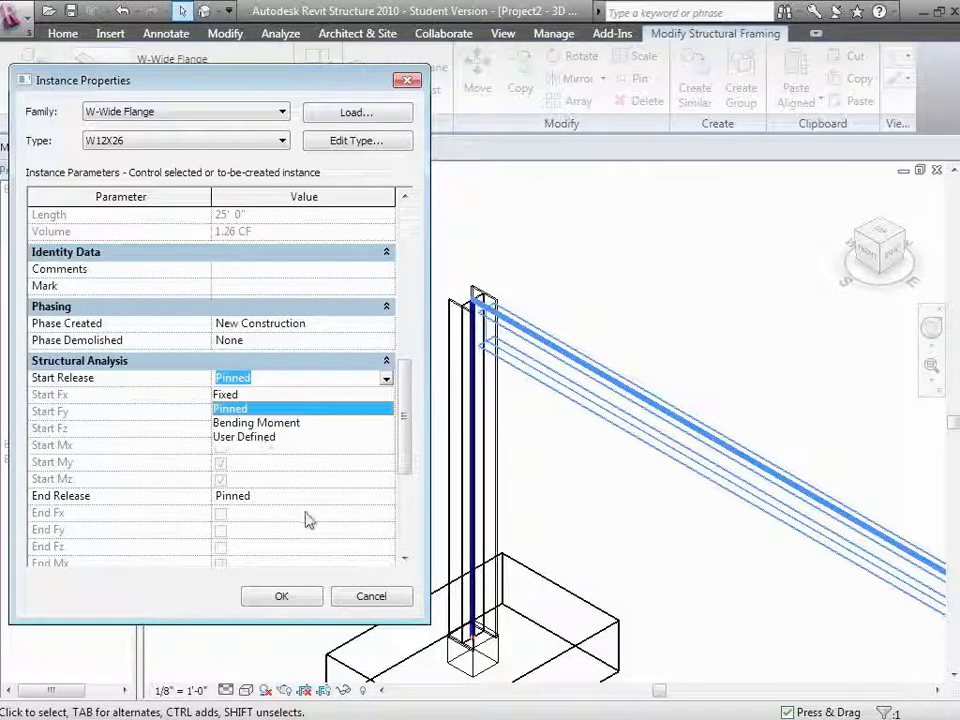
{"action": "left_click", "coordinate": [246, 440]}
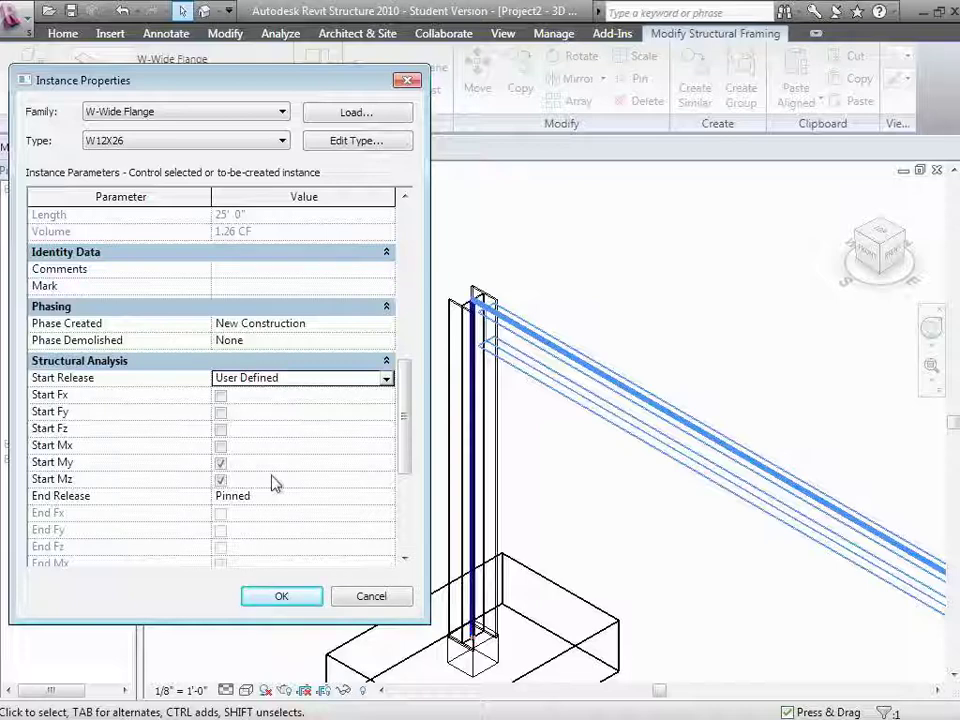
{"action": "left_click", "coordinate": [386, 378]}
{"action": "left_click", "coordinate": [313, 396]}
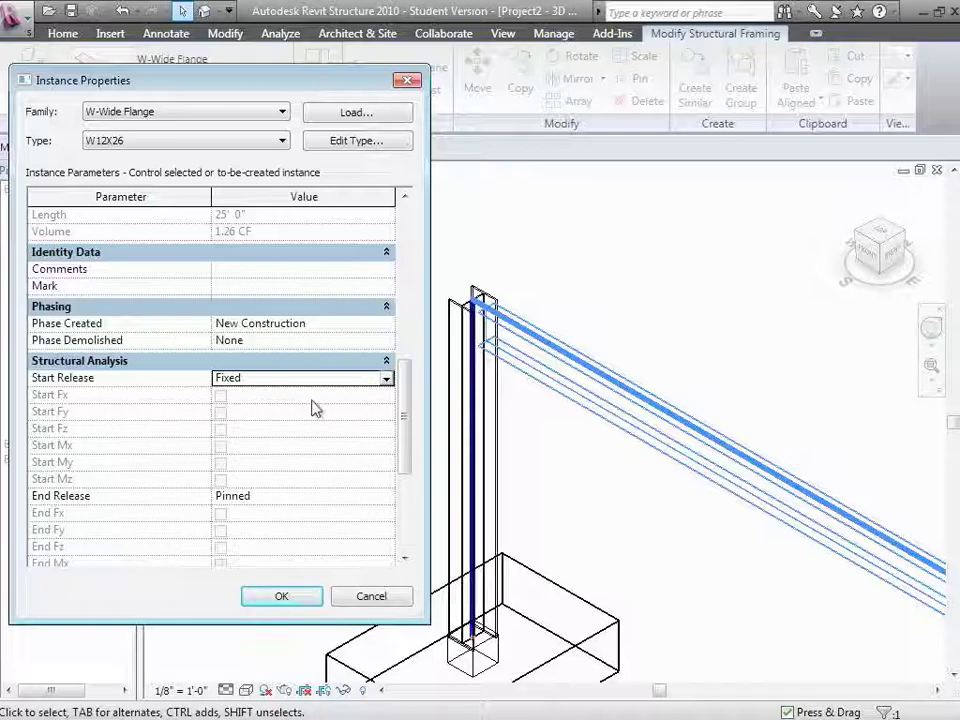
{"action": "left_click", "coordinate": [388, 380]}
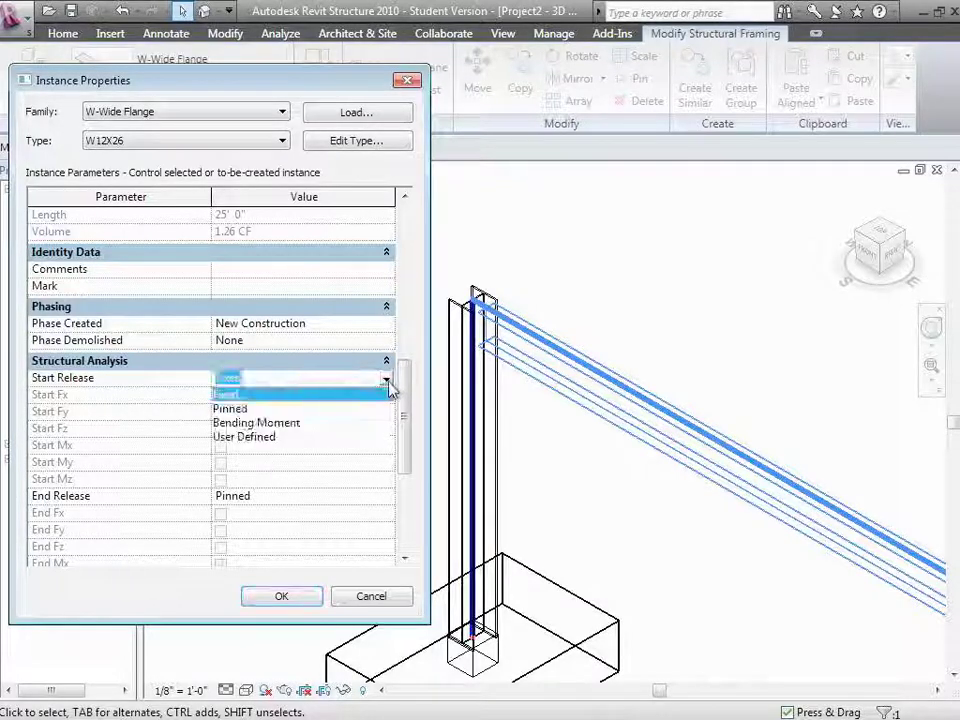
{"action": "left_click", "coordinate": [306, 411]}
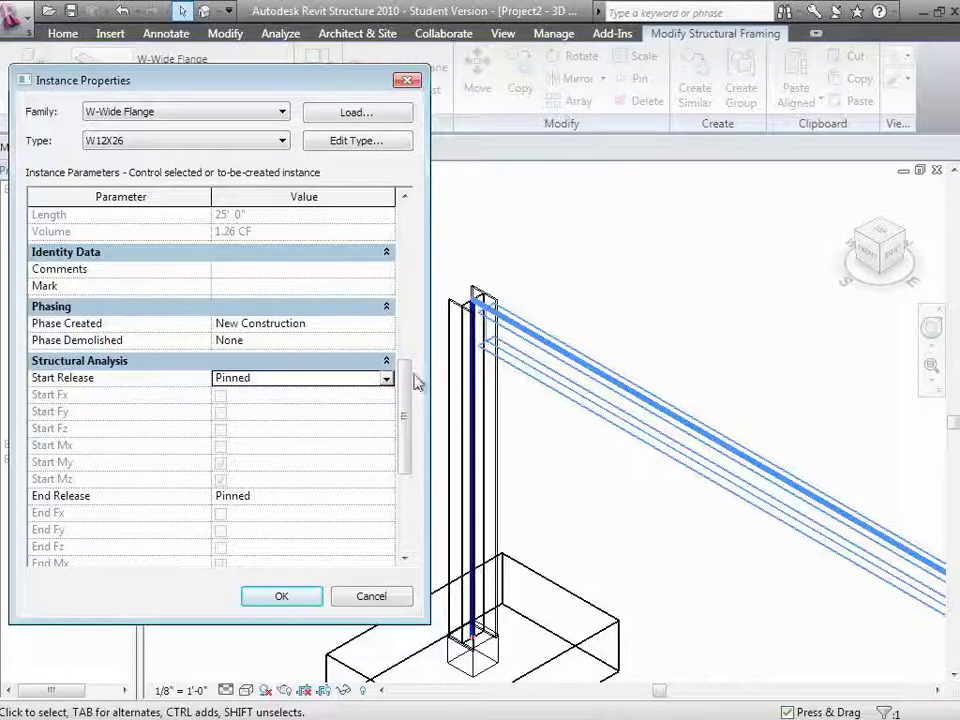
Step: Try Moment Frame as the W12X26 beam's start moment connection, and undo the change
{"action": "left_click_drag", "start_coordinate": [410, 390], "coordinate": [415, 320]}
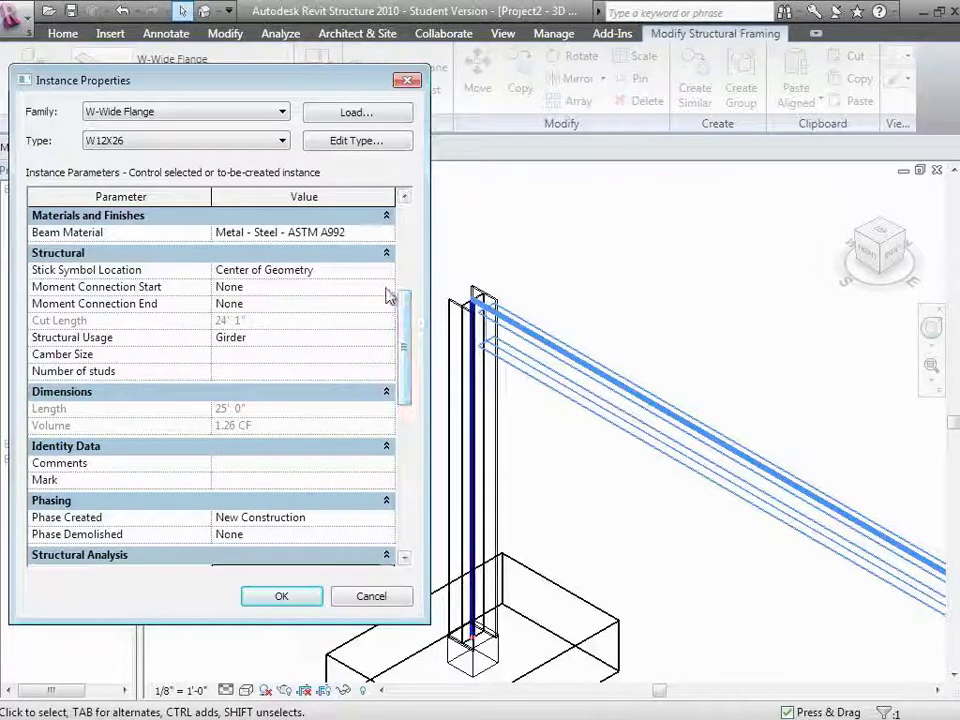
{"action": "left_click", "coordinate": [387, 289]}
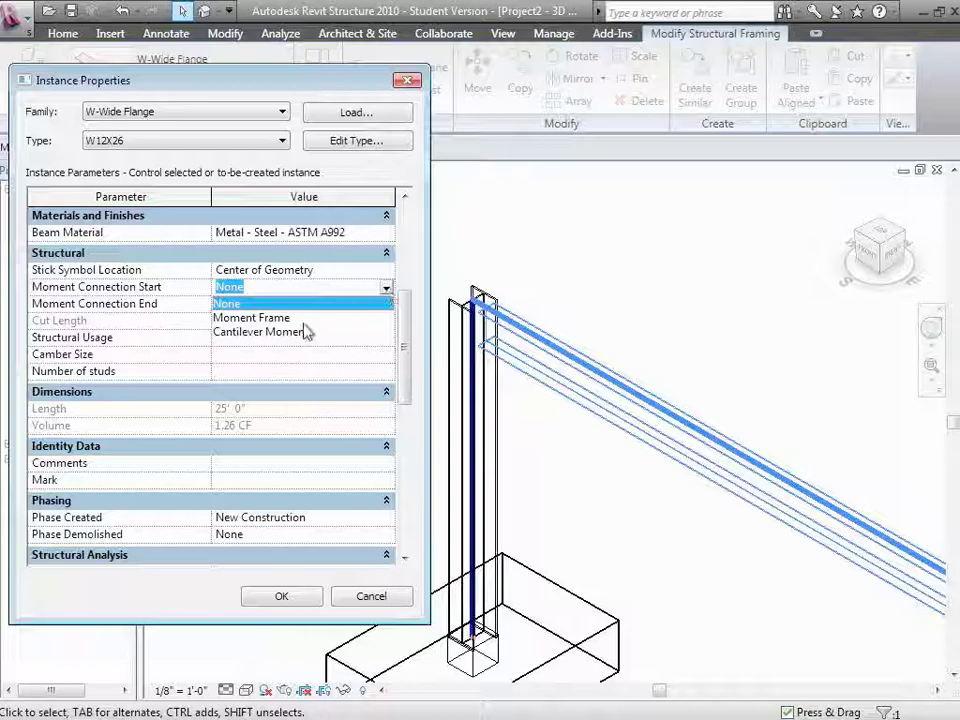
{"action": "left_click", "coordinate": [290, 318]}
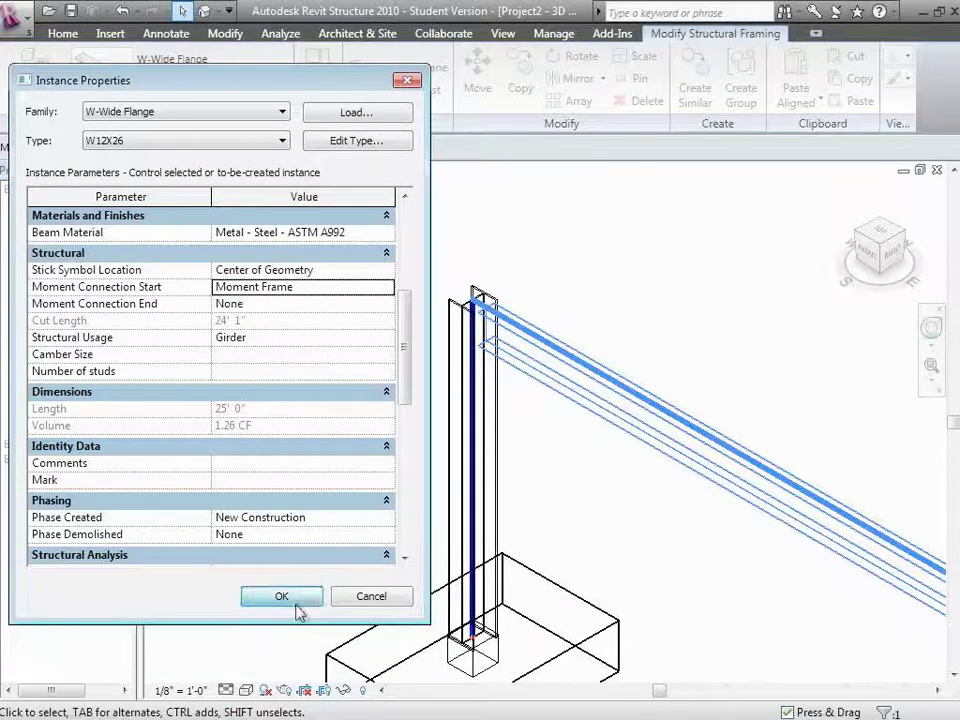
{"action": "left_click", "coordinate": [298, 602]}
{"action": "left_click", "coordinate": [574, 570]}
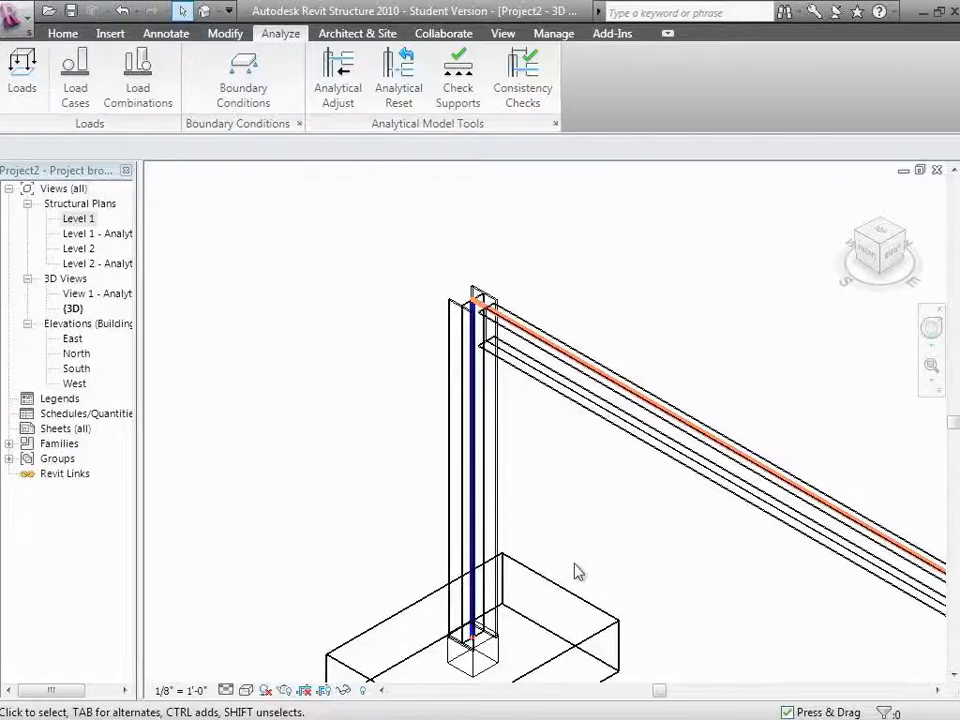
{"action": "left_click", "coordinate": [124, 12]}
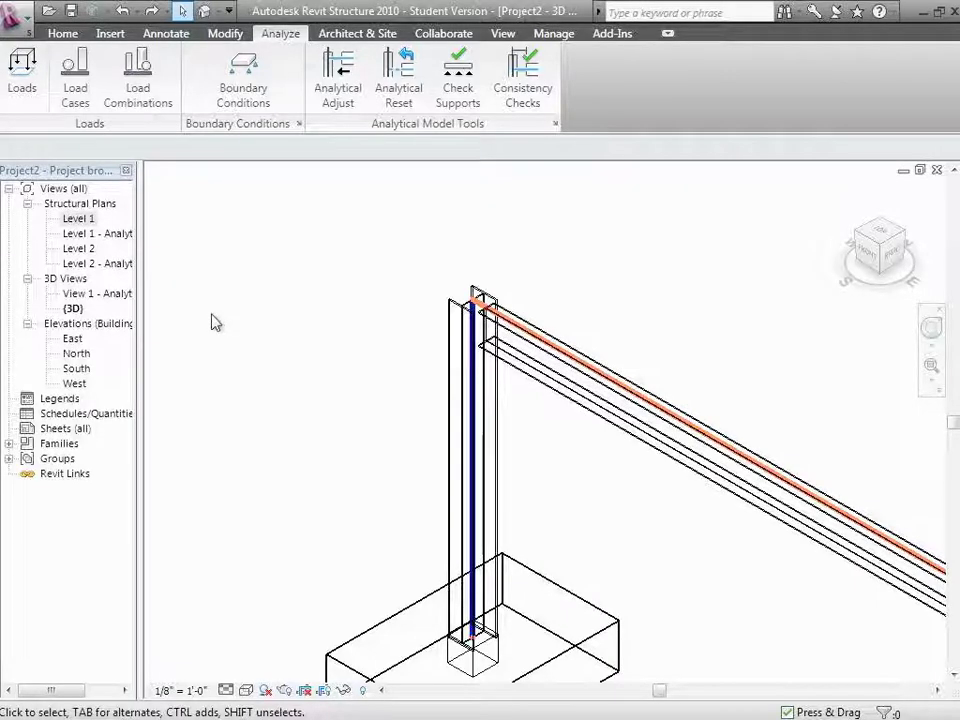
Step: Set the start release of the W12X26 beam framing into the far end column to Fixed
{"action": "left_click", "coordinate": [506, 343]}
{"action": "left_click", "coordinate": [62, 102]}
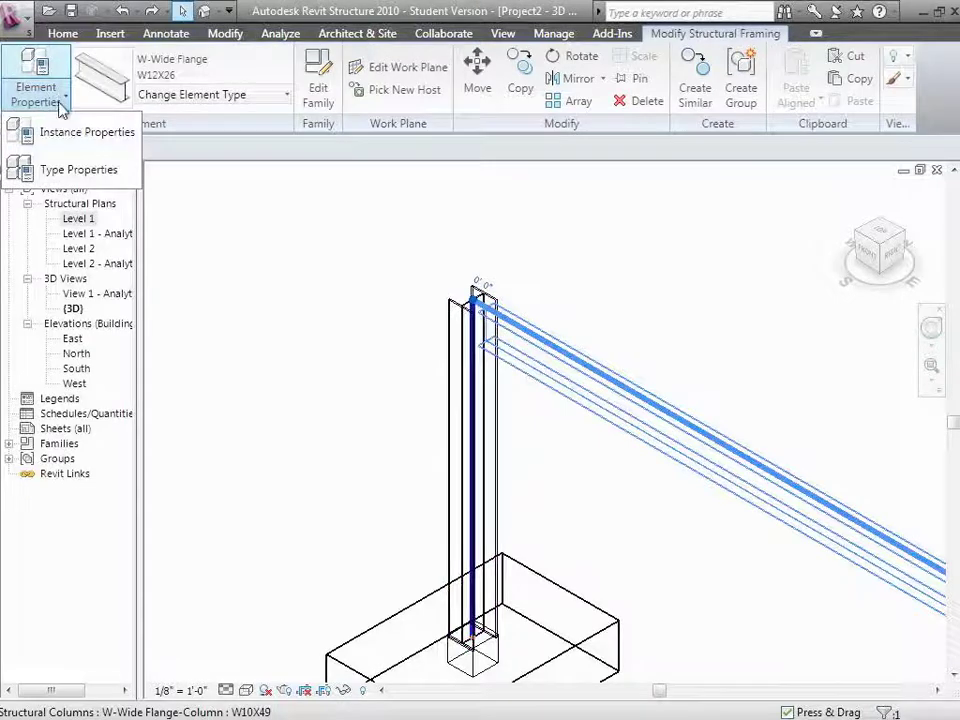
{"action": "left_click", "coordinate": [74, 140]}
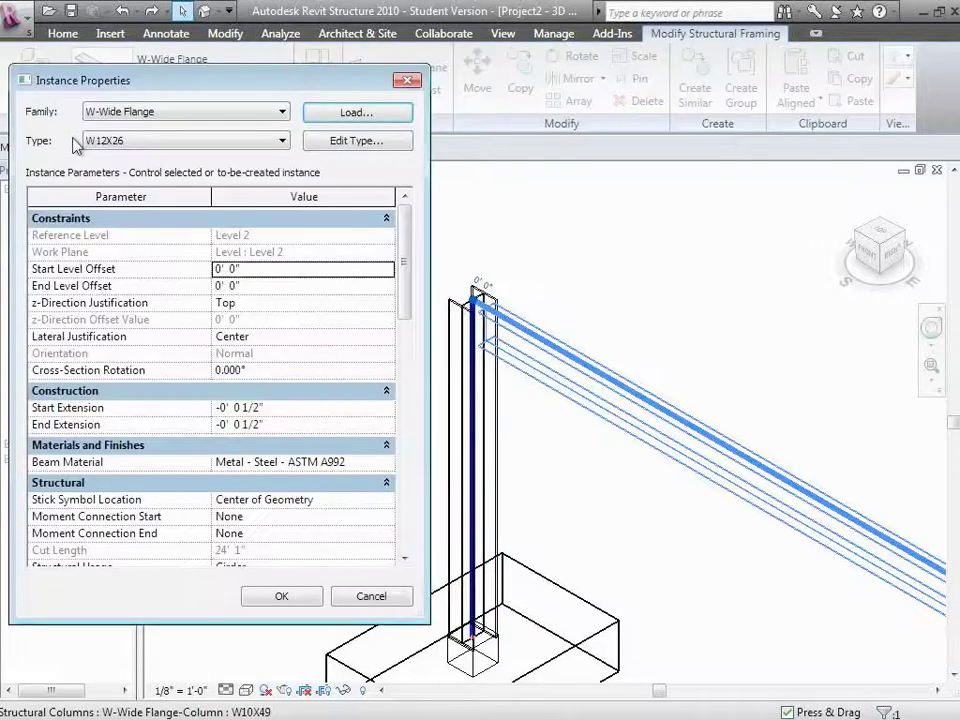
{"action": "left_click_drag", "start_coordinate": [406, 313], "coordinate": [407, 369]}
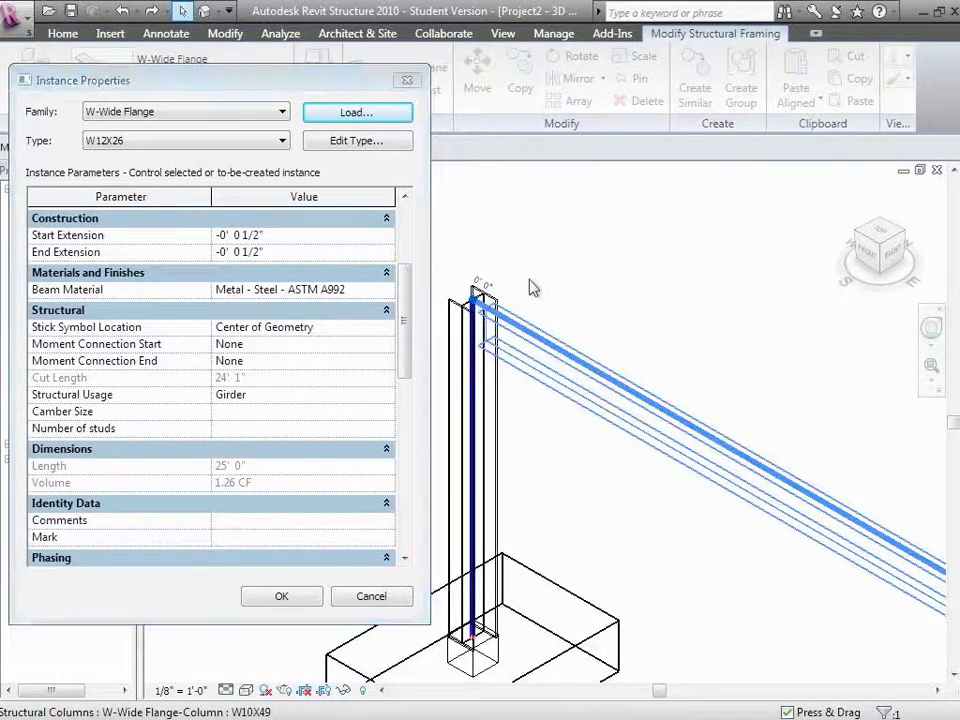
{"action": "left_click_drag", "start_coordinate": [407, 328], "coordinate": [403, 413]}
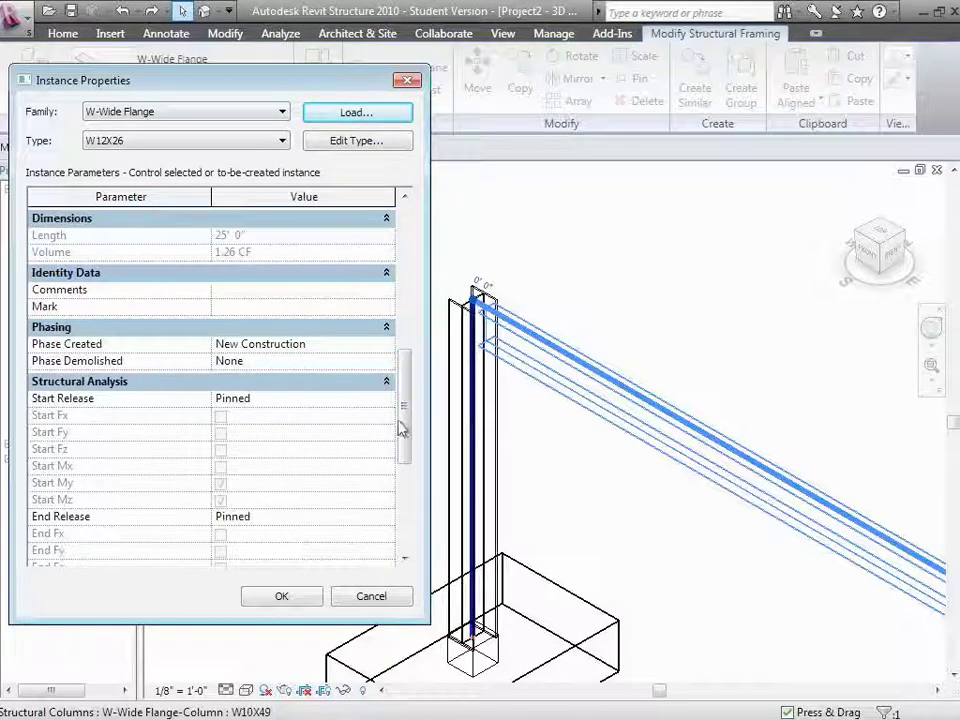
{"action": "left_click", "coordinate": [386, 400]}
{"action": "left_click", "coordinate": [338, 414]}
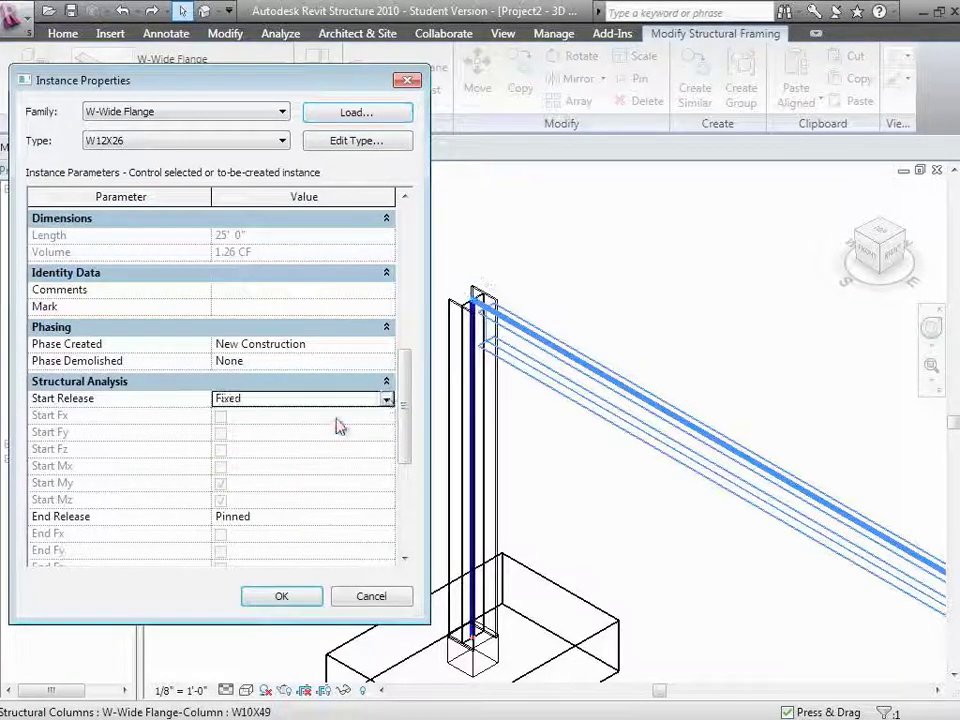
{"action": "left_click", "coordinate": [283, 600]}
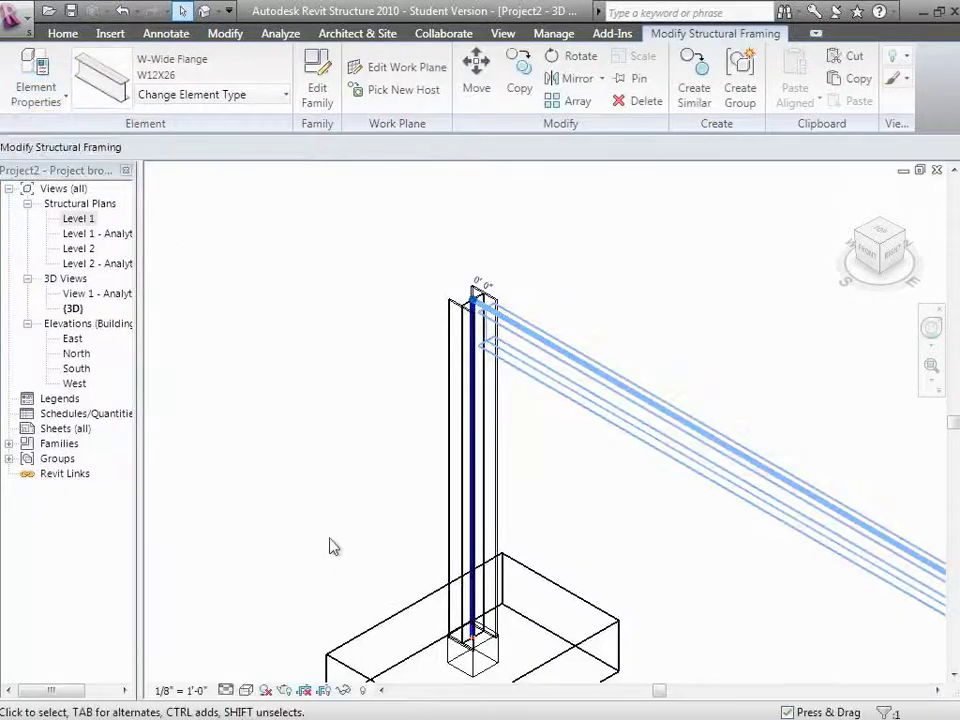
{"action": "left_click", "coordinate": [328, 542]}
Step: Examine the 3D view's visibility and graphic overrides for model categories, annotation categories, imported categories and filters
{"action": "key", "text": "z"}
{"action": "key", "text": "o"}
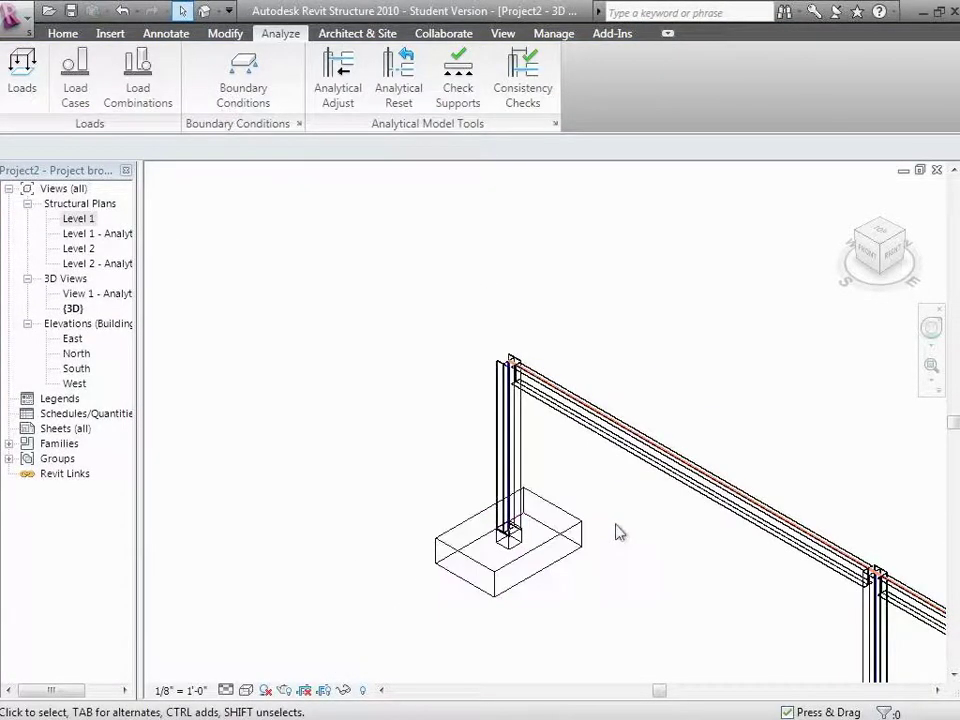
{"action": "key", "text": "v"}
{"action": "key", "text": "g"}
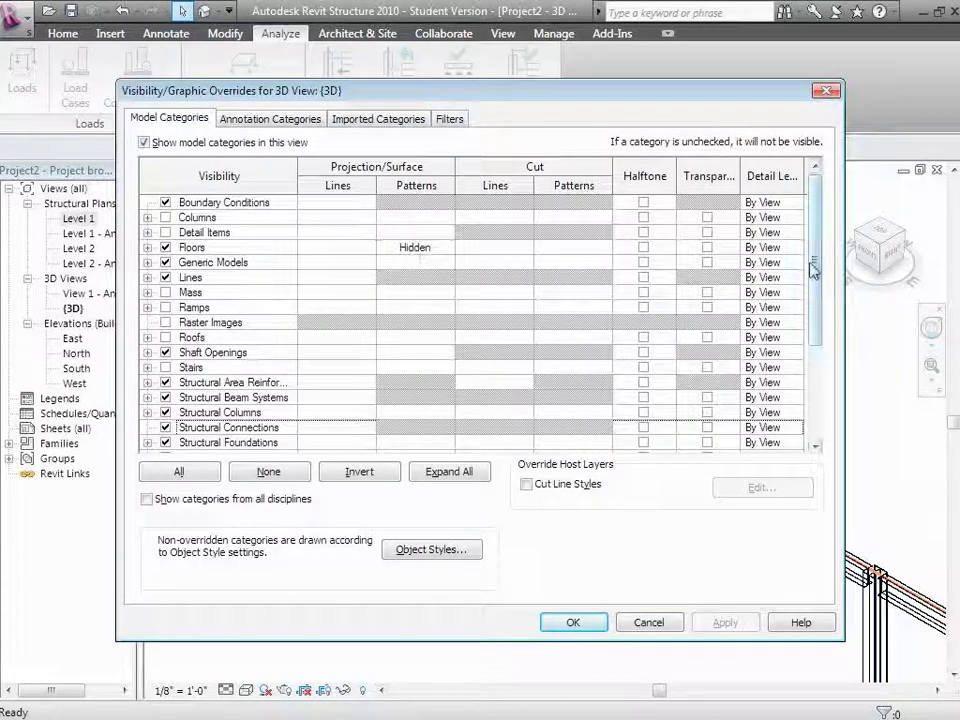
{"action": "left_click_drag", "start_coordinate": [815, 283], "coordinate": [811, 393]}
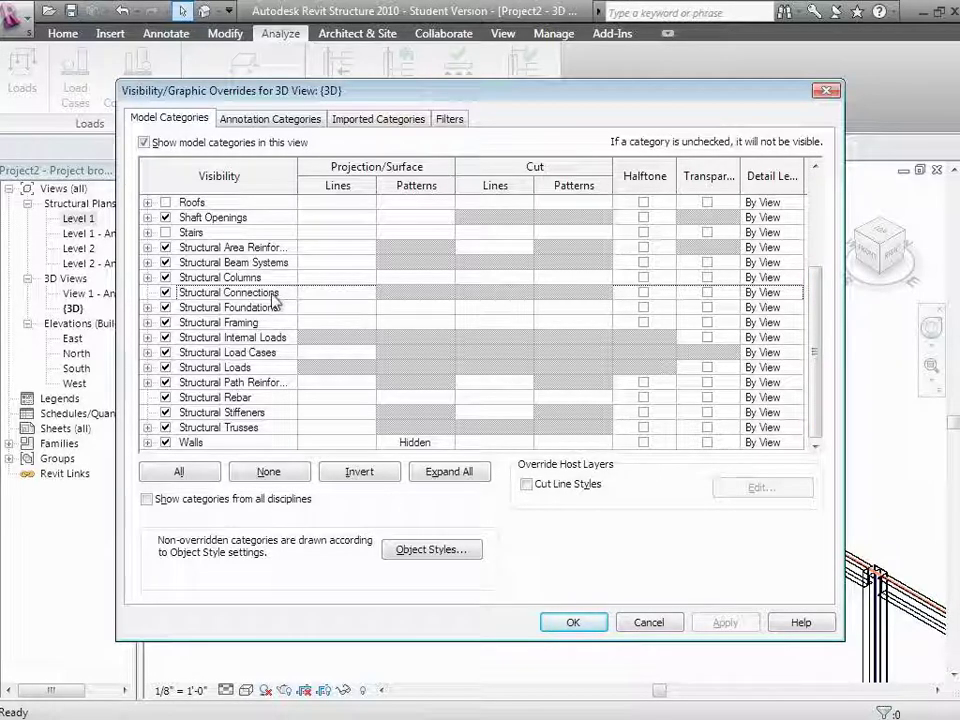
{"action": "left_click", "coordinate": [450, 121]}
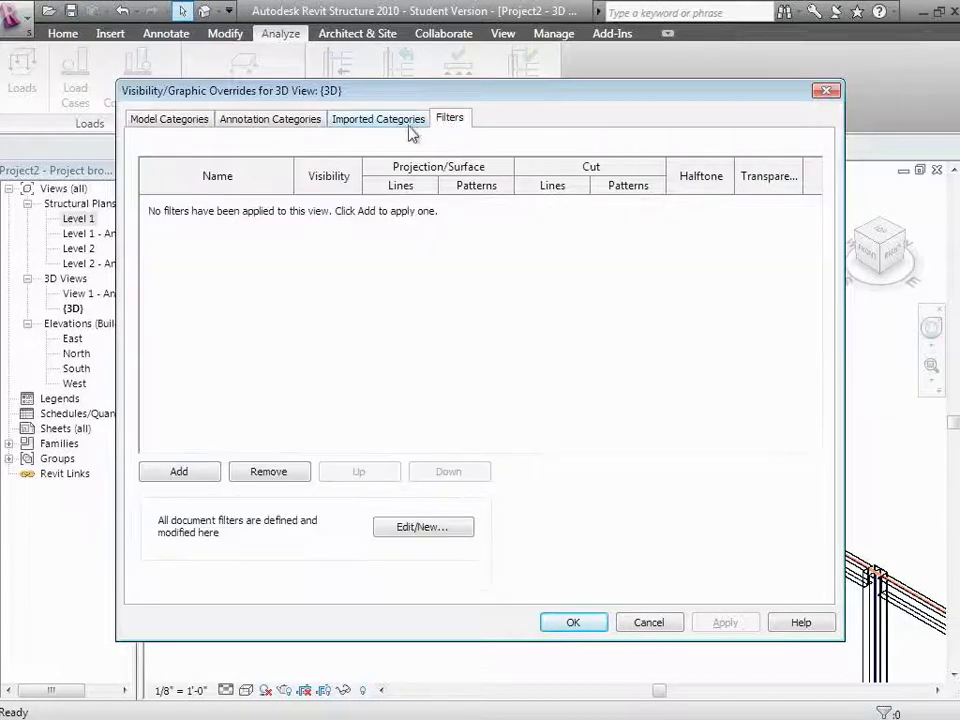
{"action": "left_click", "coordinate": [412, 122]}
{"action": "left_click", "coordinate": [320, 121]}
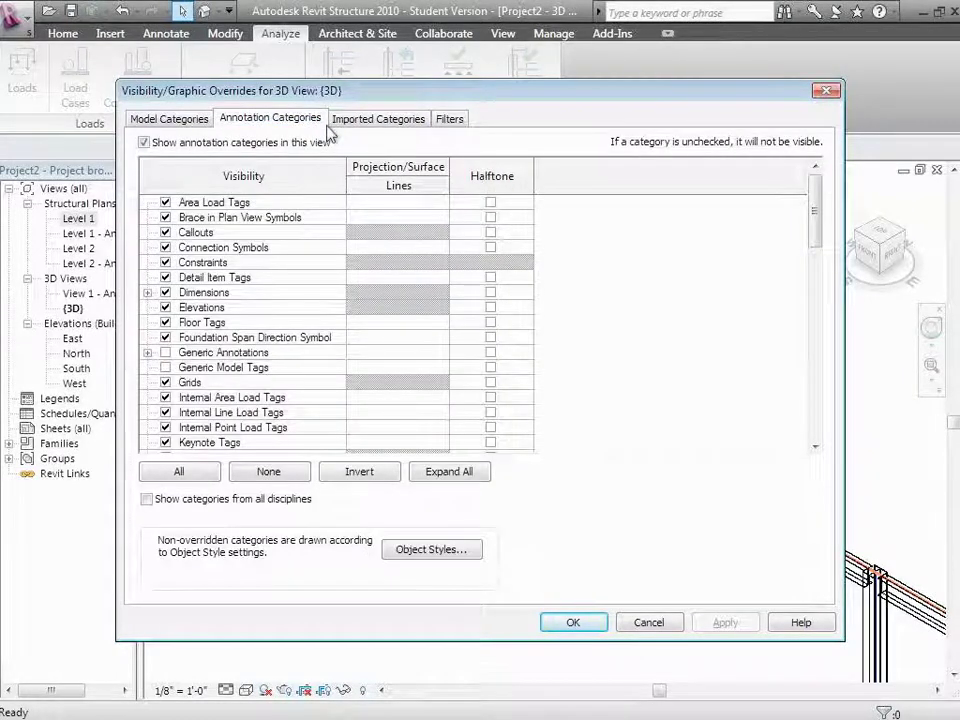
{"action": "left_click", "coordinate": [160, 118]}
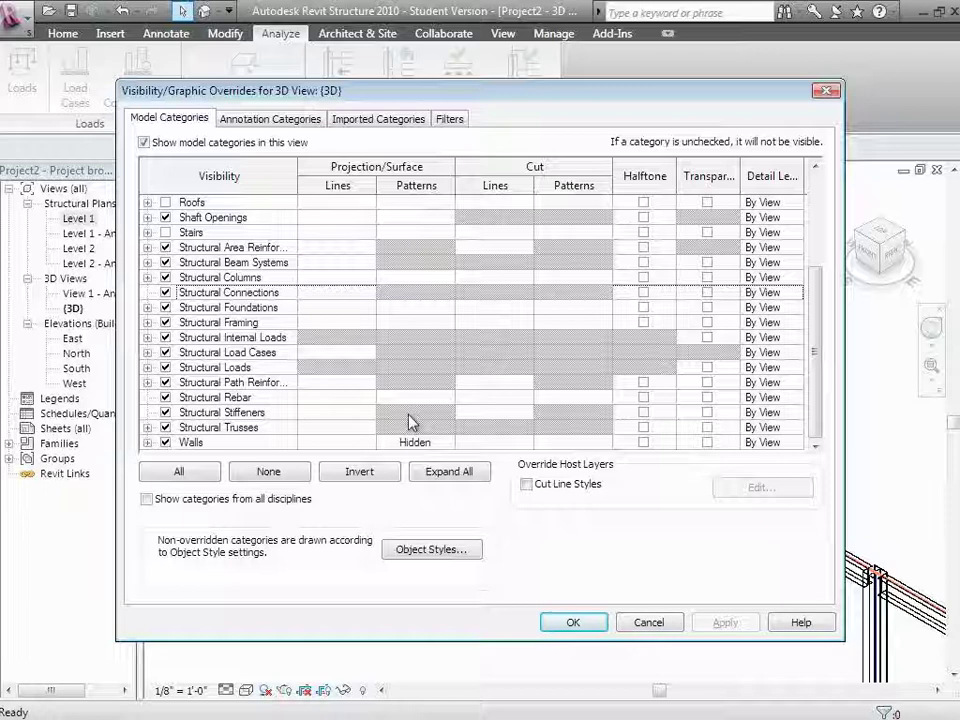
{"action": "left_click", "coordinate": [573, 622]}
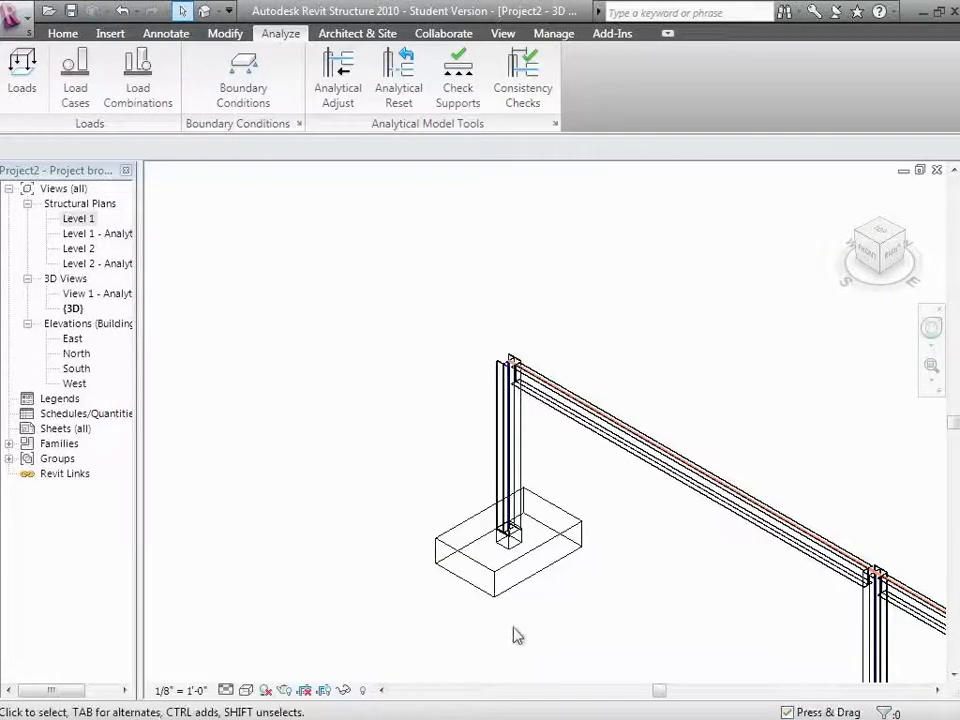
Step: Set the 3D view's default view template to Structural Analytical Stick
{"action": "key", "text": "v"}
{"action": "key", "text": "p"}
{"action": "left_click_drag", "start_coordinate": [407, 358], "coordinate": [404, 398]}
{"action": "left_click", "coordinate": [388, 370]}
{"action": "left_click", "coordinate": [386, 370]}
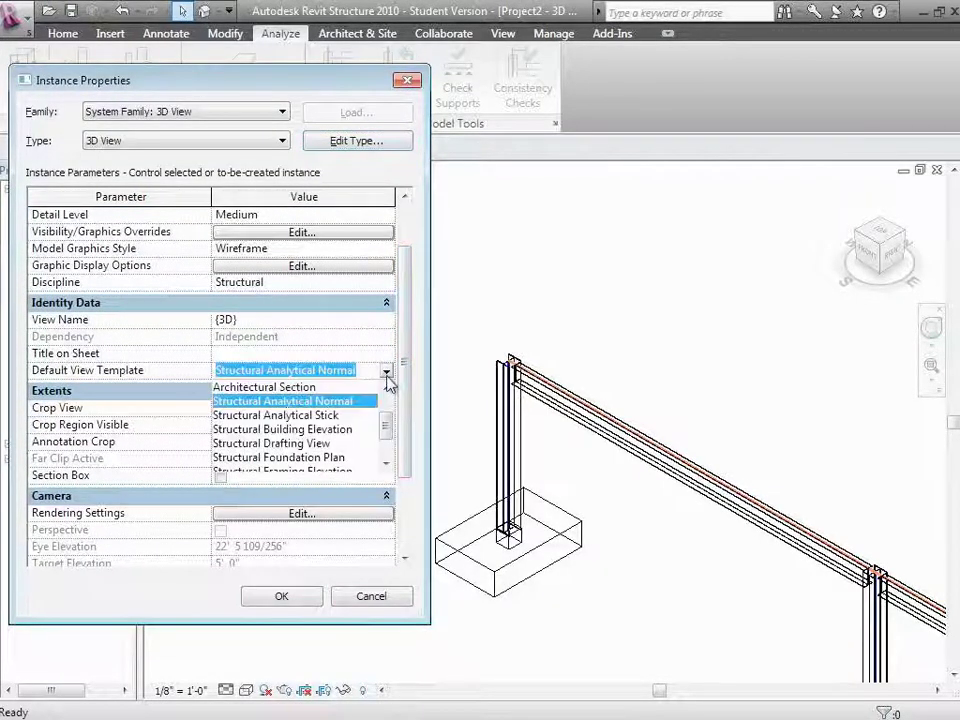
{"action": "left_click_drag", "start_coordinate": [388, 423], "coordinate": [387, 408]}
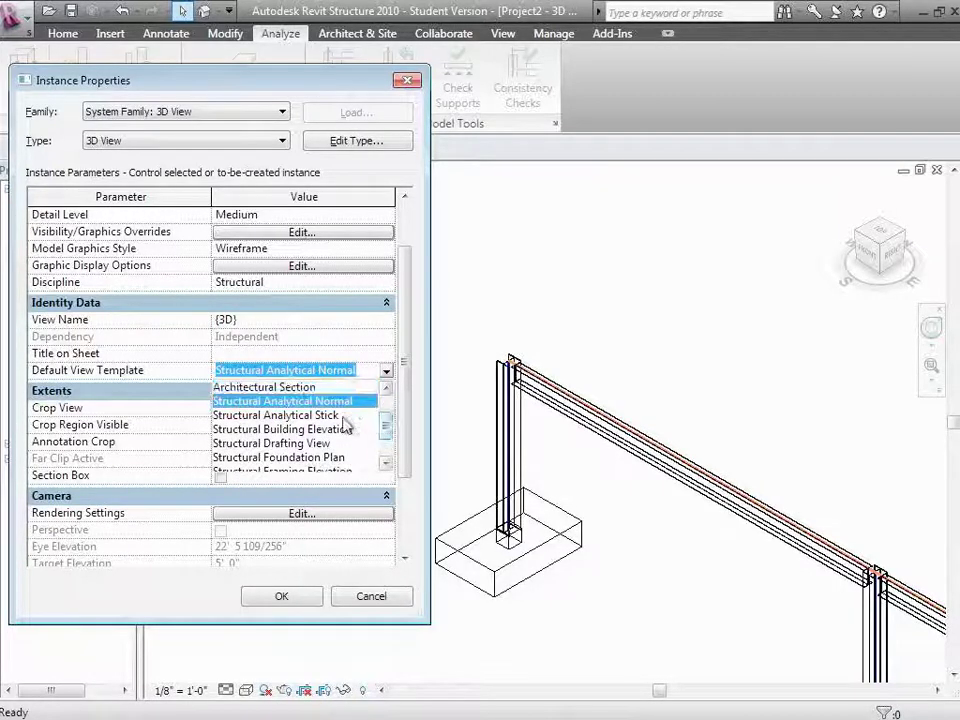
{"action": "left_click", "coordinate": [345, 415]}
{"action": "left_click", "coordinate": [313, 597]}
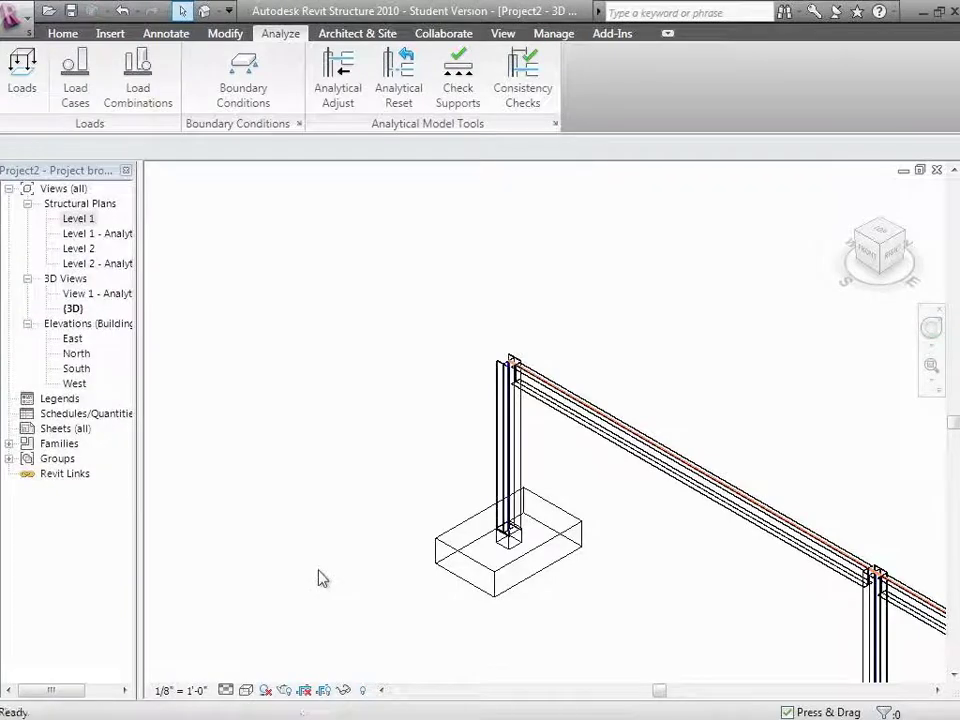
Step: Try Structural Analytical Normal as the 3D view's default view template and cancel the properties change
{"action": "key", "text": "v"}
{"action": "key", "text": "p"}
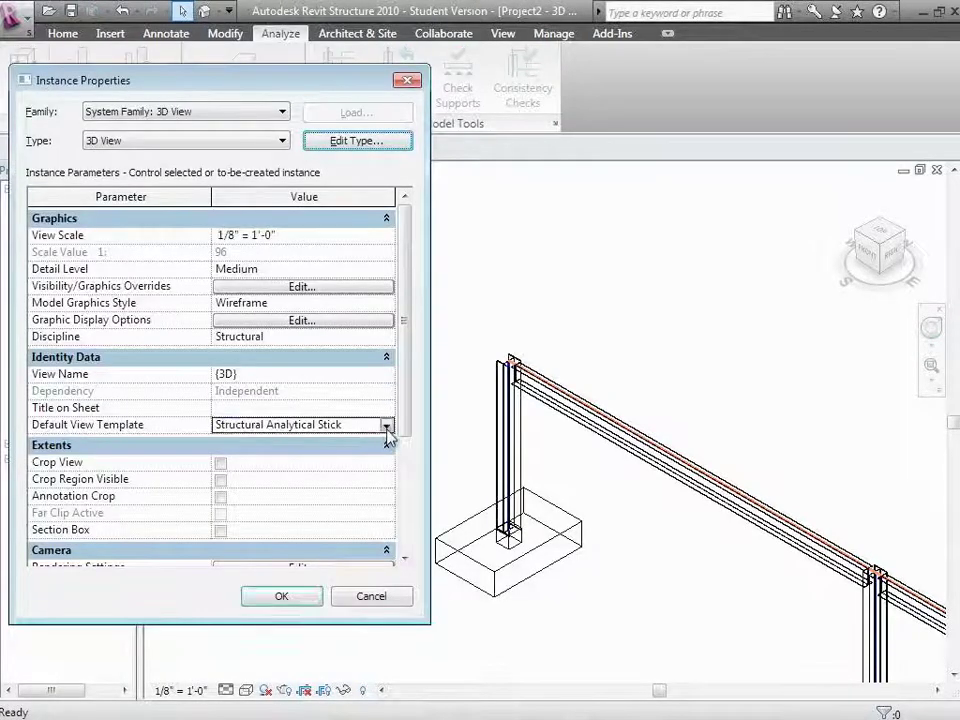
{"action": "left_click", "coordinate": [386, 428]}
{"action": "left_click", "coordinate": [372, 441]}
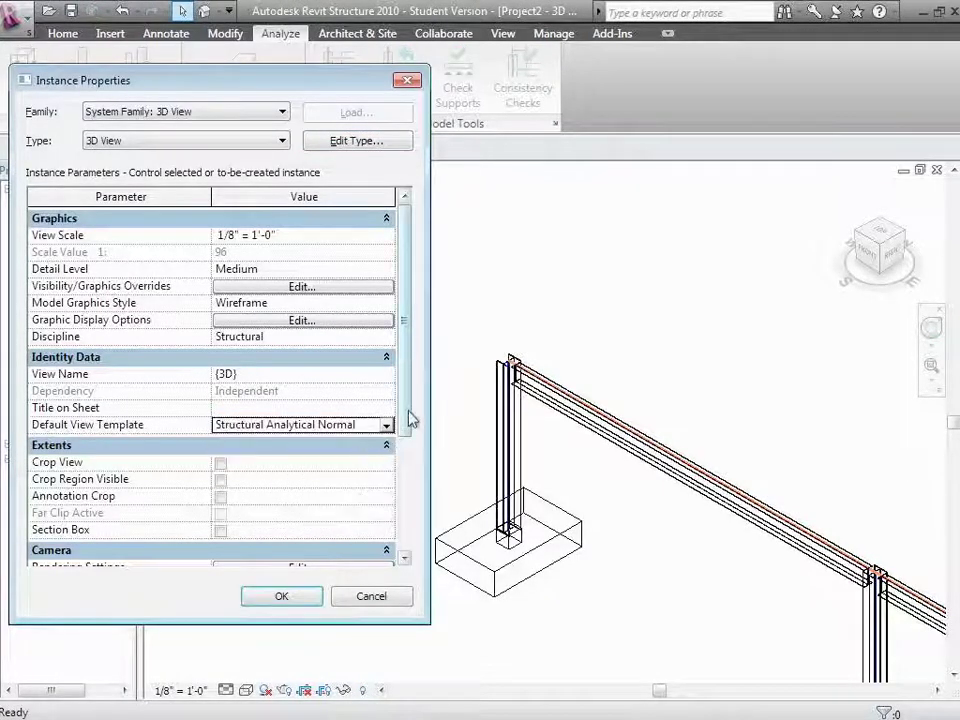
{"action": "left_click_drag", "start_coordinate": [406, 424], "coordinate": [405, 534]}
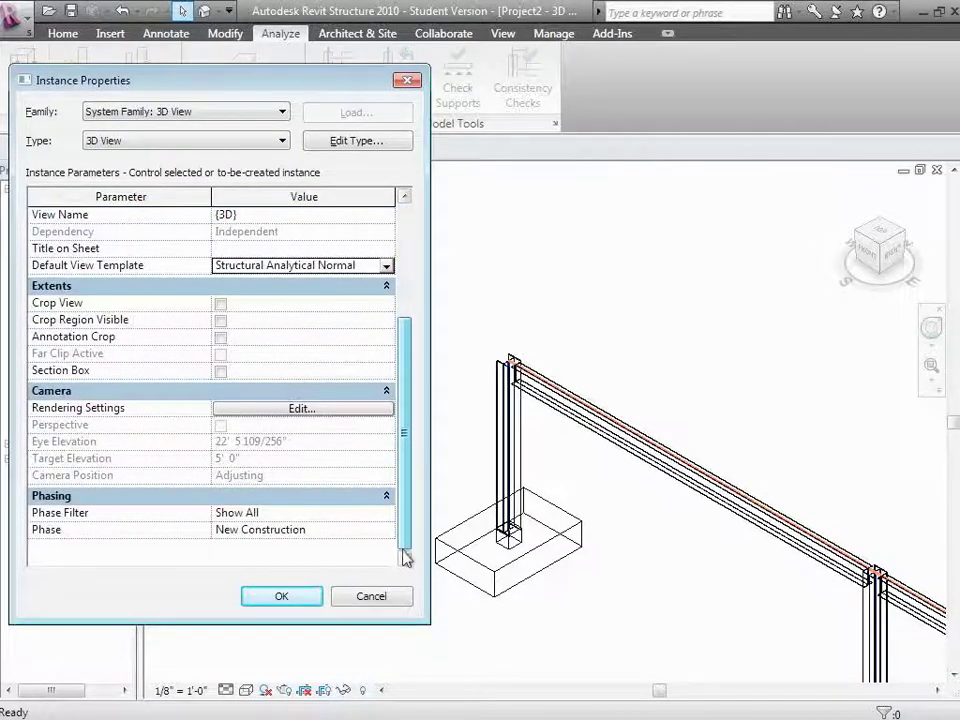
{"action": "left_click", "coordinate": [380, 594]}
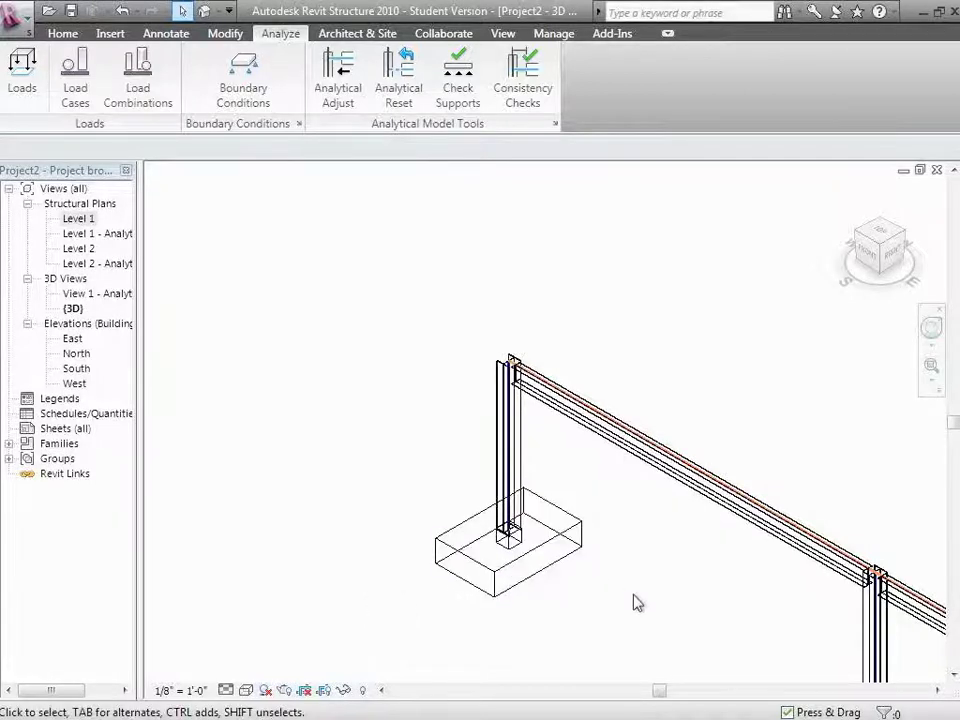
Step: Set the bottom release of all three W10X49 structural columns to Fixed
{"action": "scroll", "coordinate": [637, 602], "scroll_direction": "down", "scroll_amount": 4}
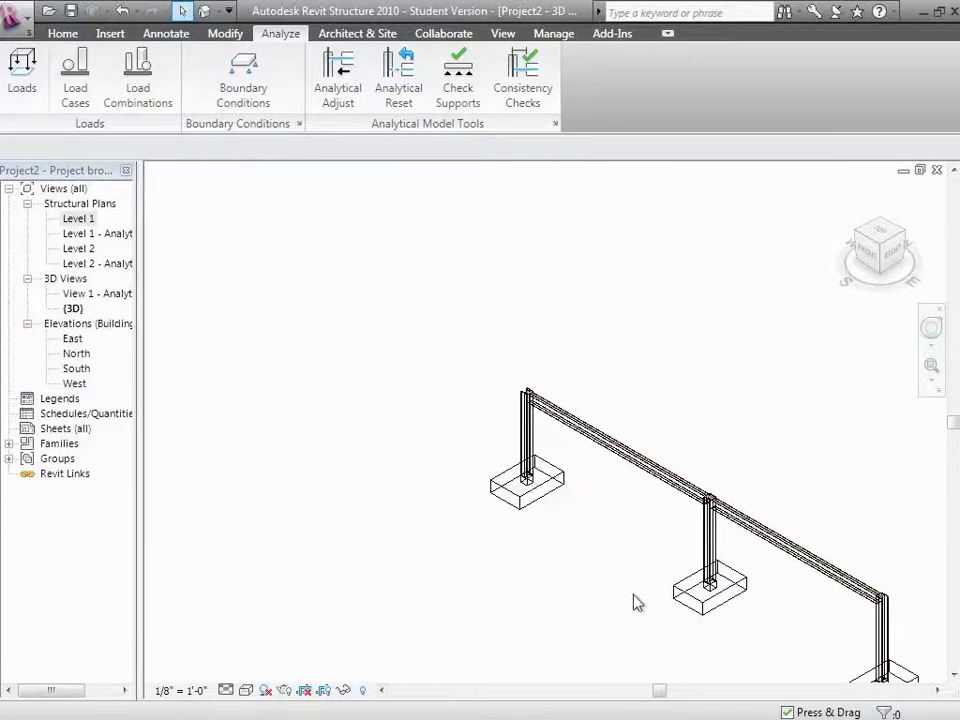
{"action": "left_click", "coordinate": [529, 455]}
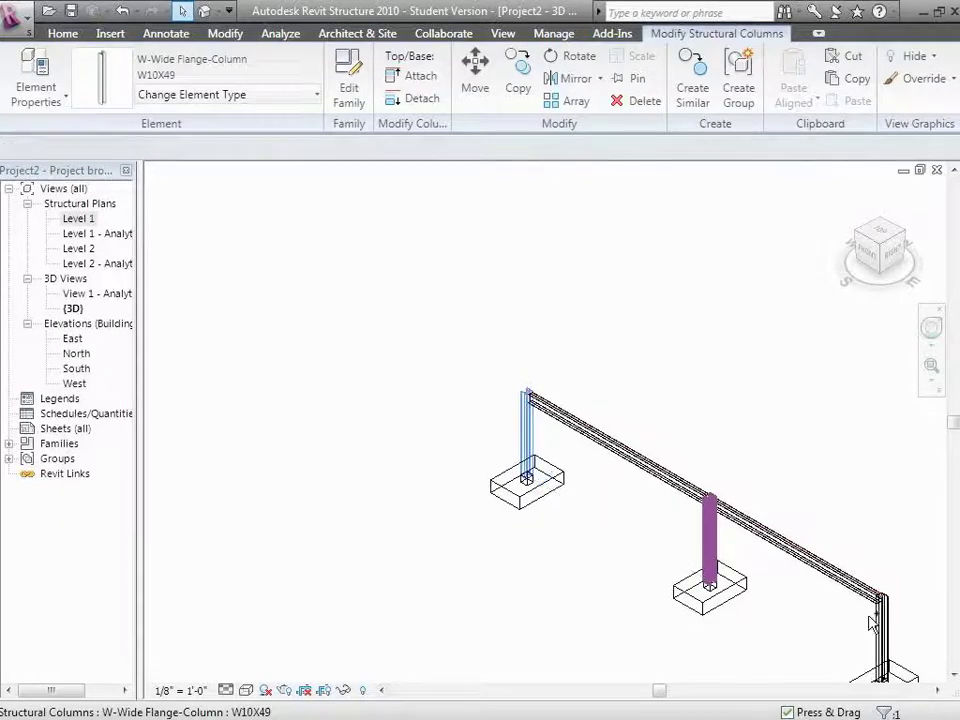
{"action": "left_click", "coordinate": [708, 545], "text": "ctrl"}
{"action": "left_click", "coordinate": [886, 638], "text": "ctrl"}
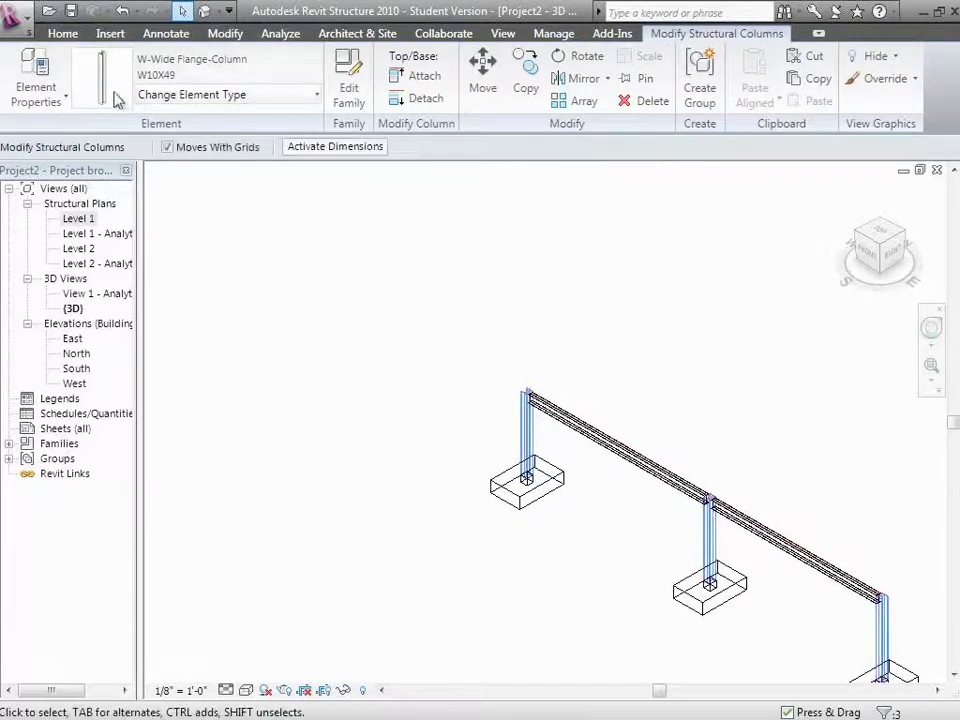
{"action": "left_click", "coordinate": [68, 100]}
{"action": "left_click", "coordinate": [80, 132]}
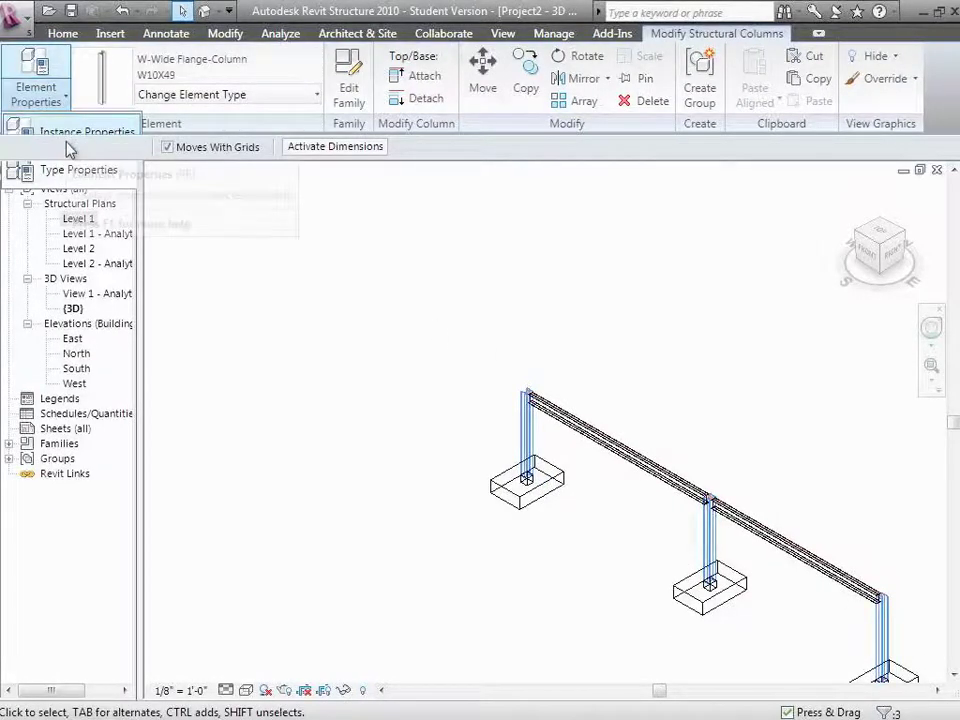
{"action": "left_click_drag", "start_coordinate": [403, 349], "coordinate": [400, 468]}
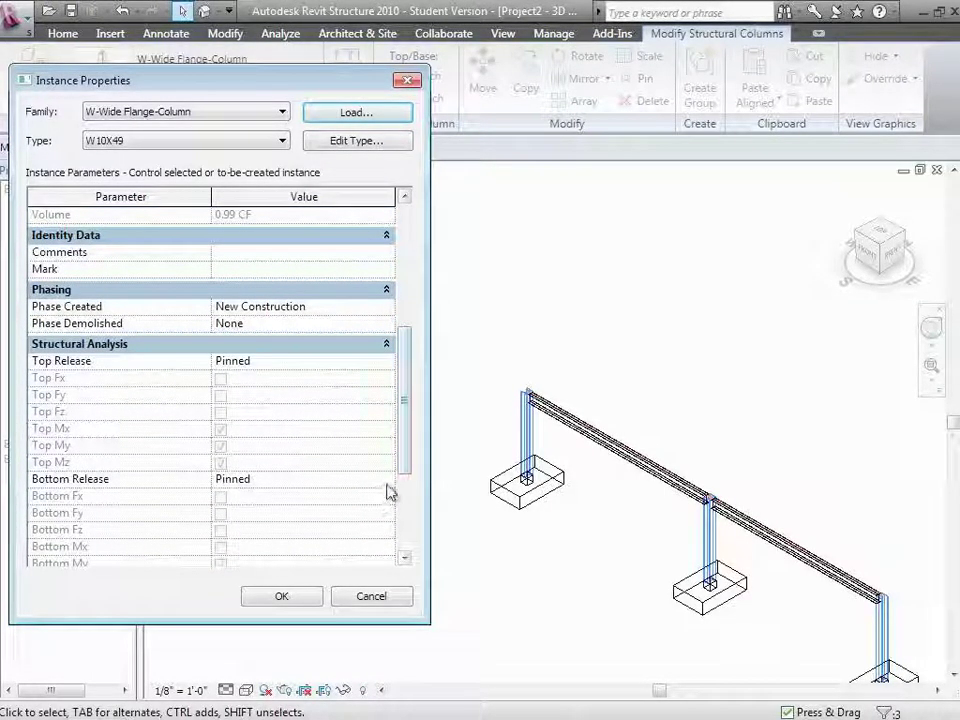
{"action": "left_click", "coordinate": [386, 479]}
{"action": "left_click", "coordinate": [254, 497]}
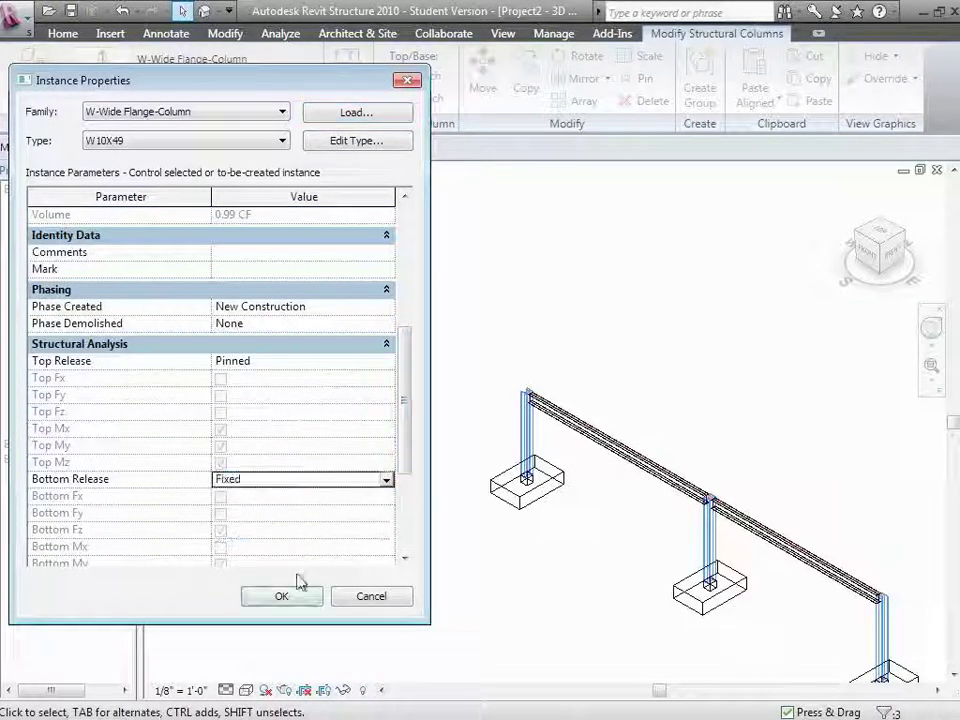
{"action": "left_click", "coordinate": [298, 602]}
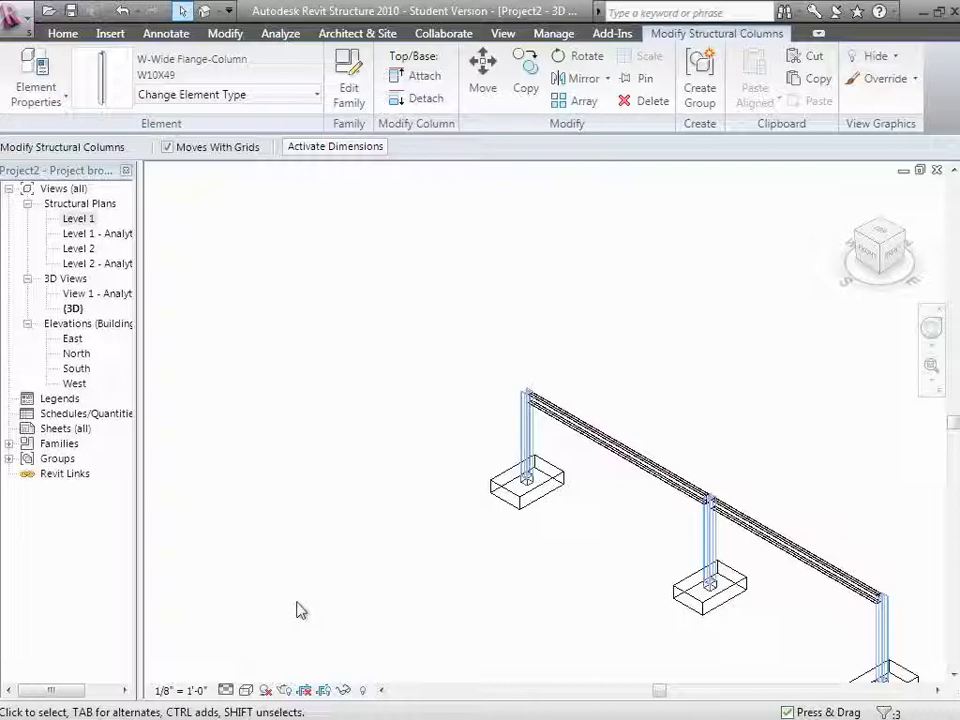
{"action": "key", "text": "Escape"}
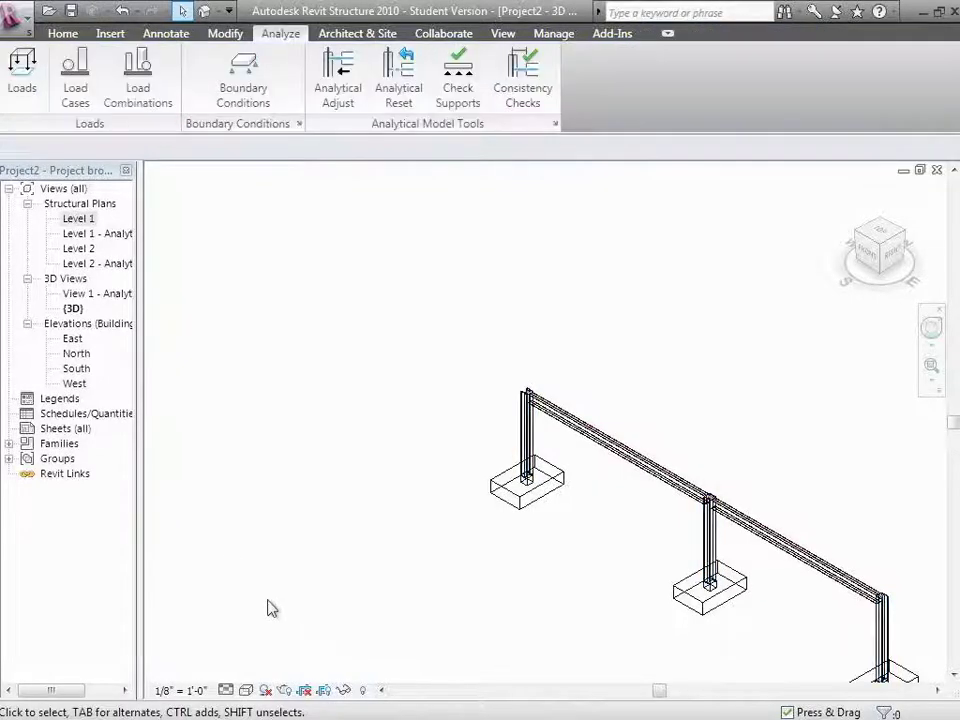
Step: Start saving the project under a new name and browse to the StructClass2 folder inside Session 17
{"action": "left_click", "coordinate": [17, 15]}
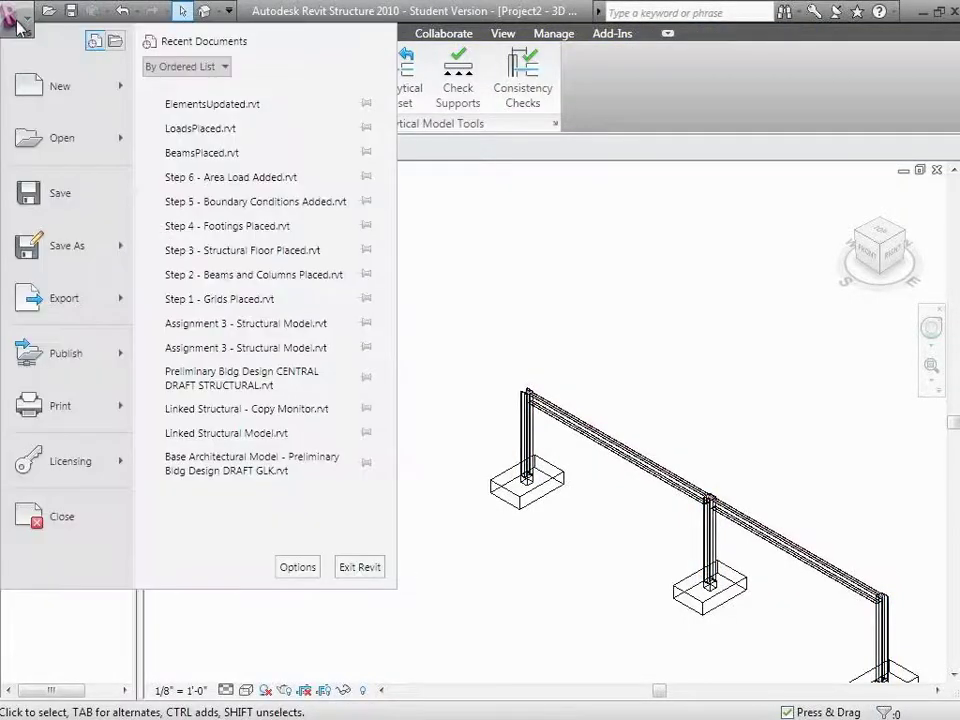
{"action": "left_click", "coordinate": [76, 214]}
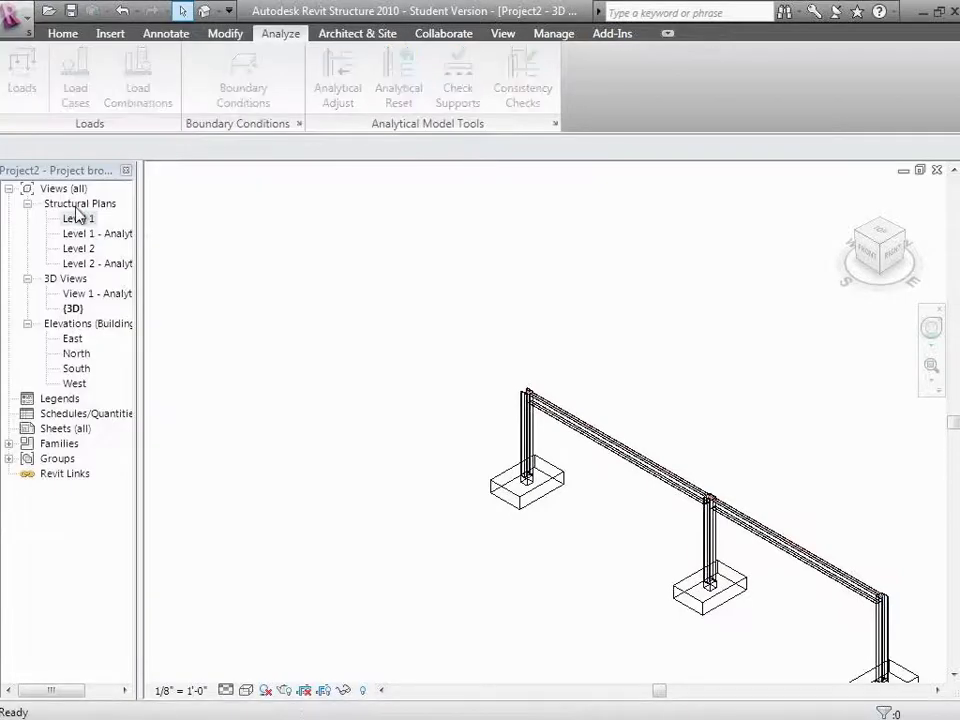
{"action": "left_click", "coordinate": [397, 212]}
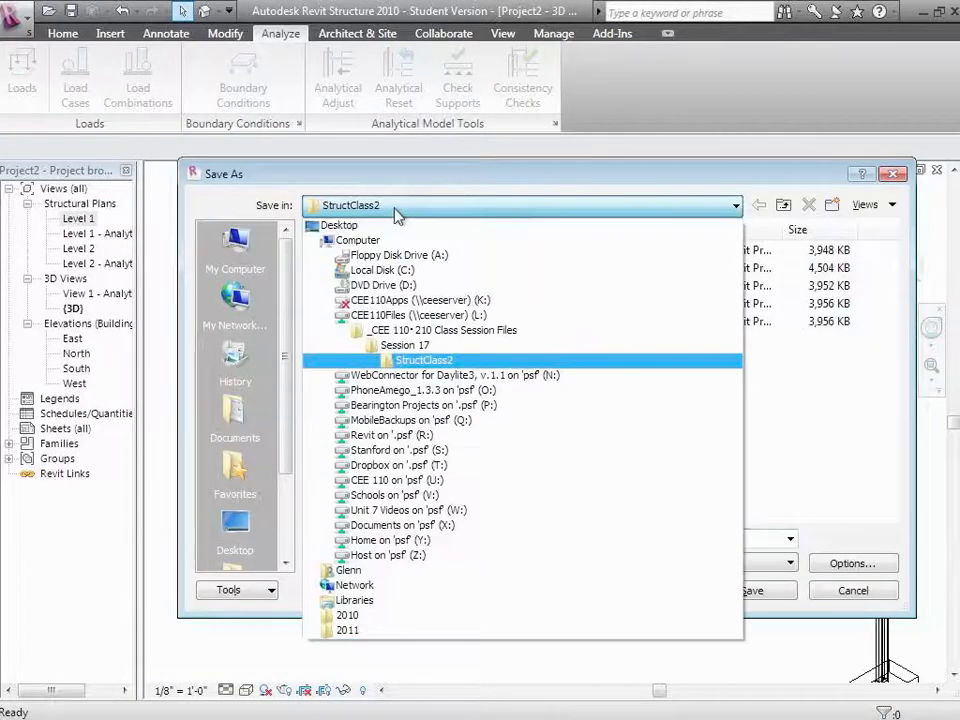
{"action": "left_click", "coordinate": [405, 315]}
{"action": "double_click", "coordinate": [405, 268]}
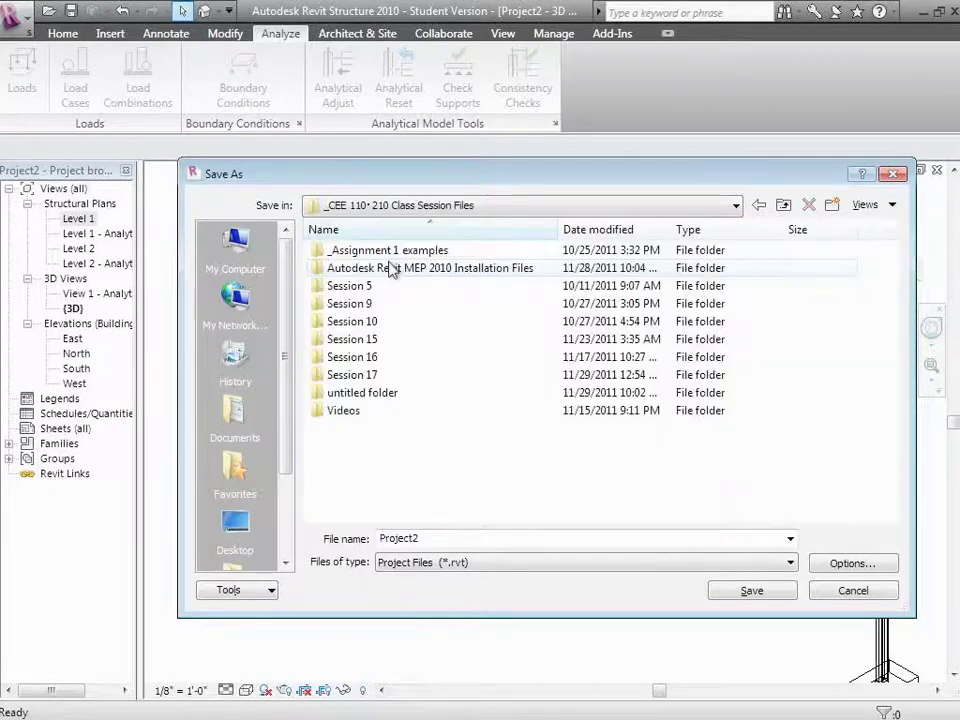
{"action": "double_click", "coordinate": [365, 376]}
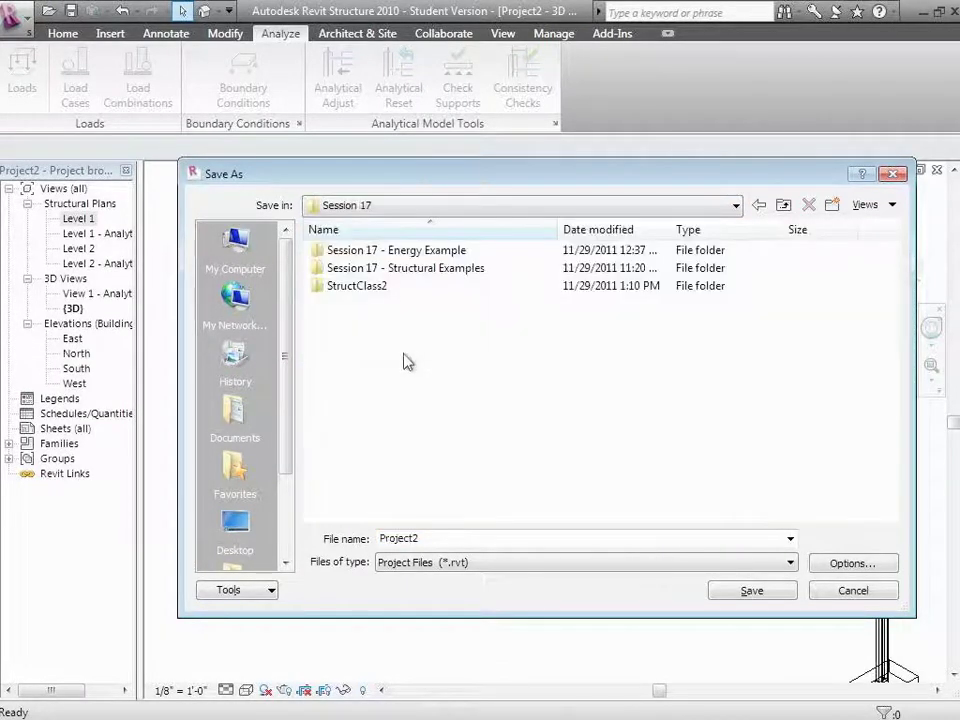
{"action": "double_click", "coordinate": [380, 288]}
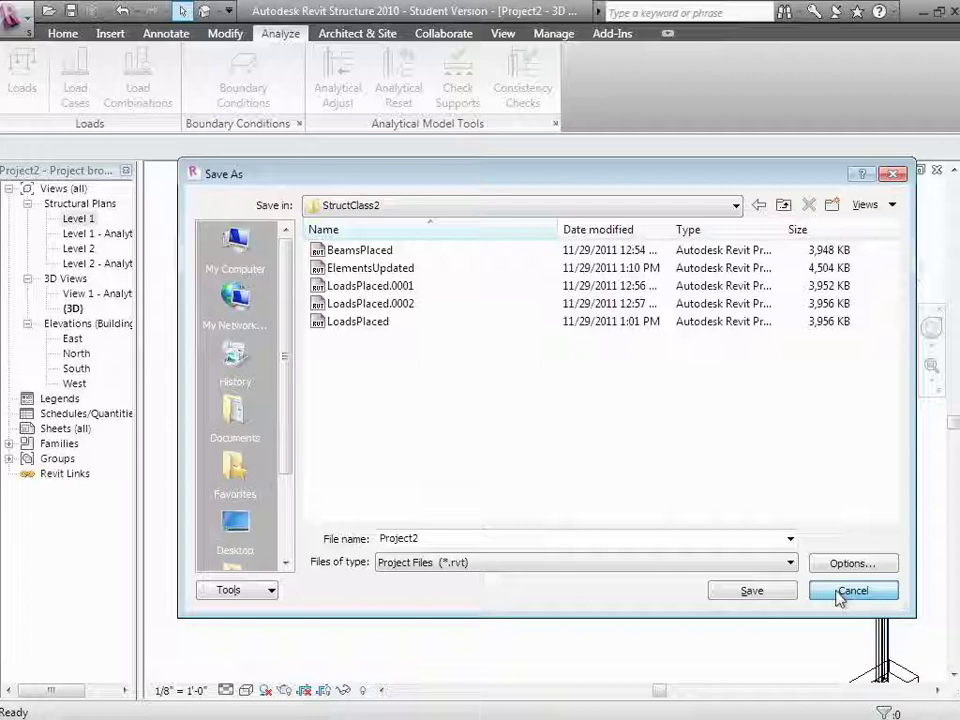
Step: Name the project file Step1Complete-BeamsIn and save it in the StructClass2 folder
{"action": "double_click", "coordinate": [571, 540]}
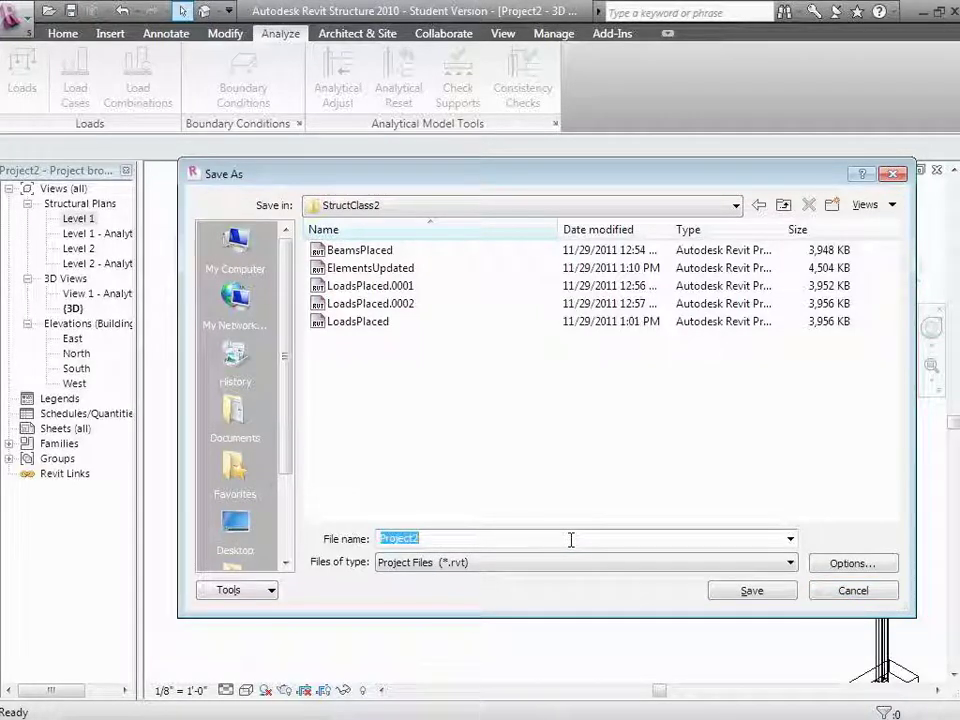
{"action": "type", "text": "St"}
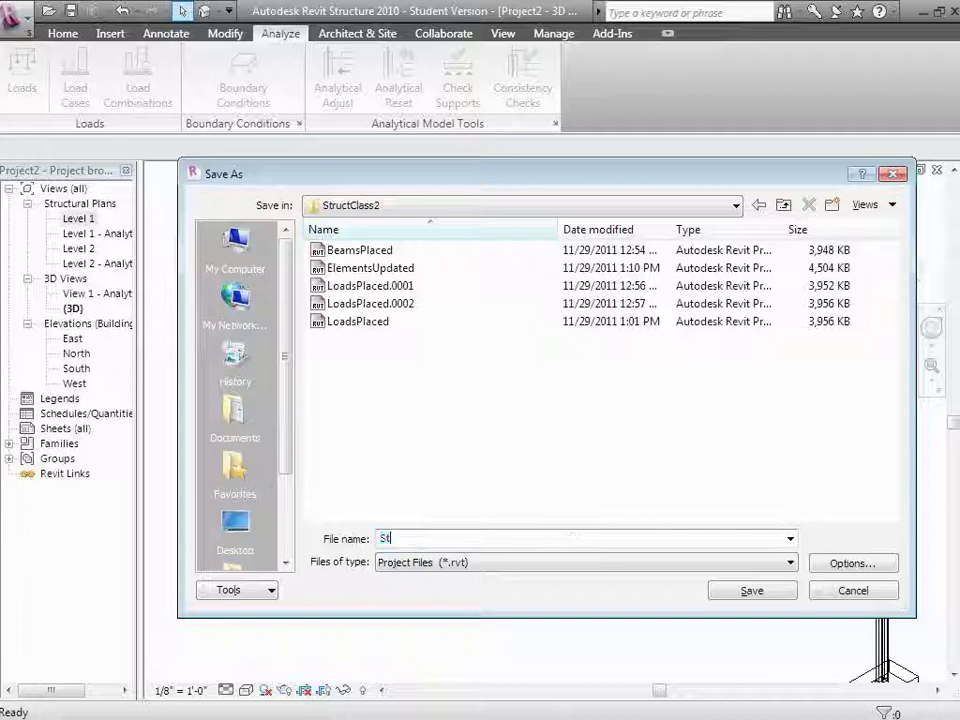
{"action": "type", "text": "ep1Compete"}
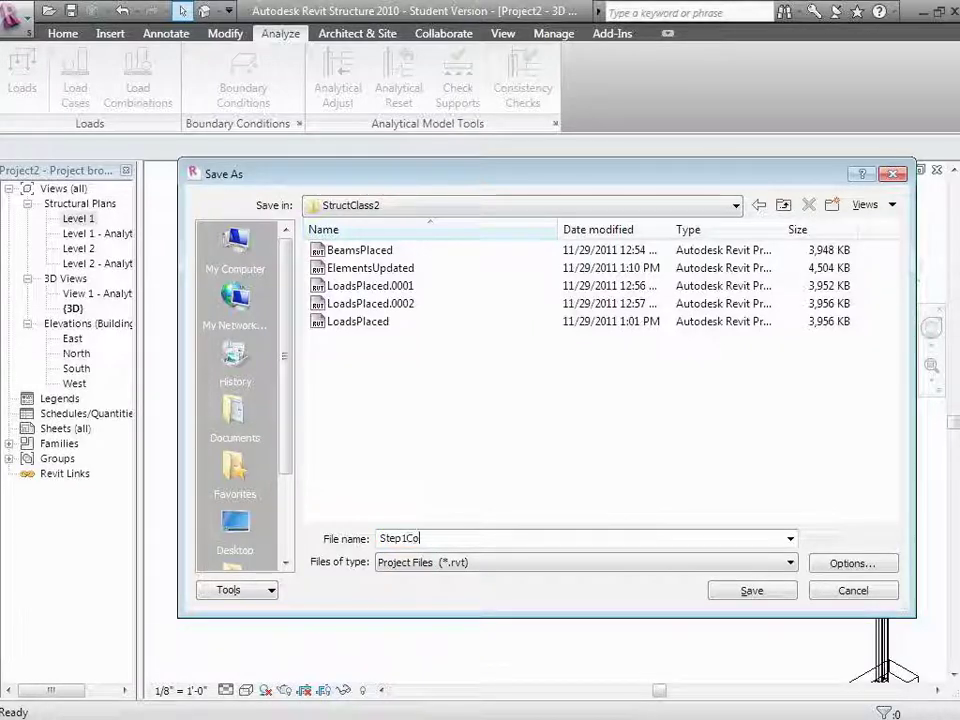
{"action": "key", "text": "BackSpace"}
{"action": "key", "text": "BackSpace"}
{"action": "key", "text": "BackSpace"}
{"action": "type", "text": "lete-"}
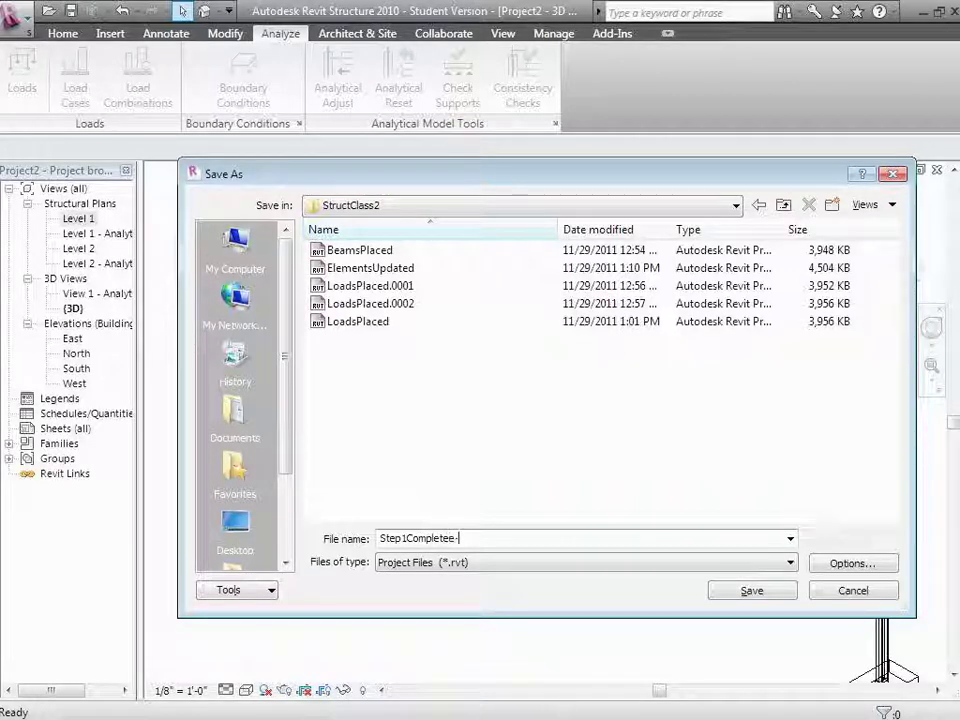
{"action": "key", "text": "BackSpace"}
{"action": "key", "text": "BackSpace"}
{"action": "key", "text": "BackSpace"}
{"action": "key", "text": "BackSpace"}
{"action": "type", "text": "e-BeamsIn"}
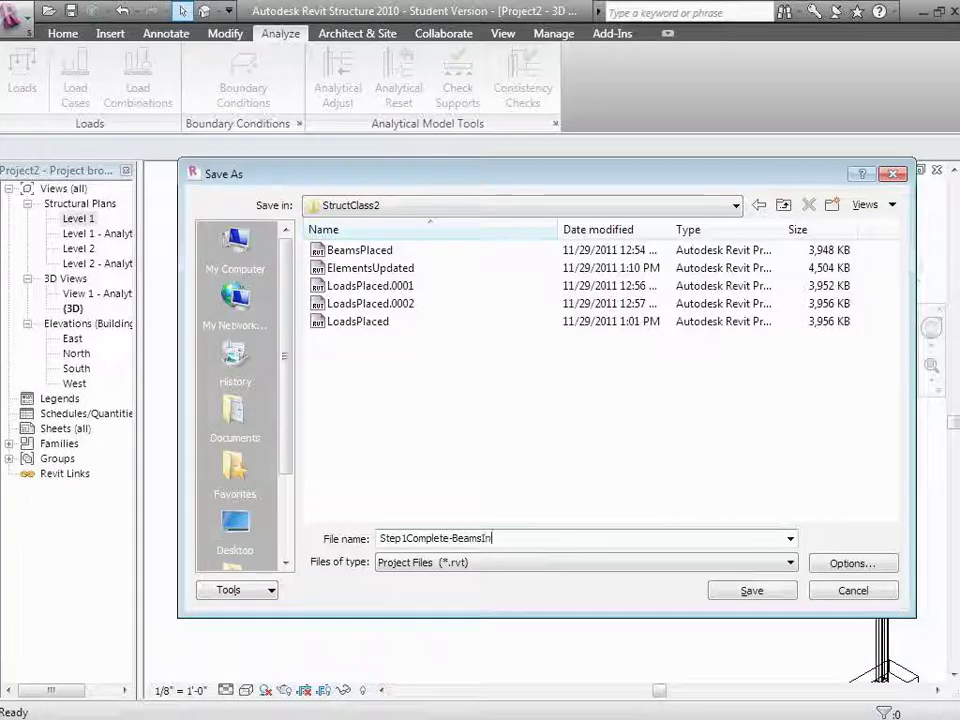
{"action": "key", "text": "Return"}
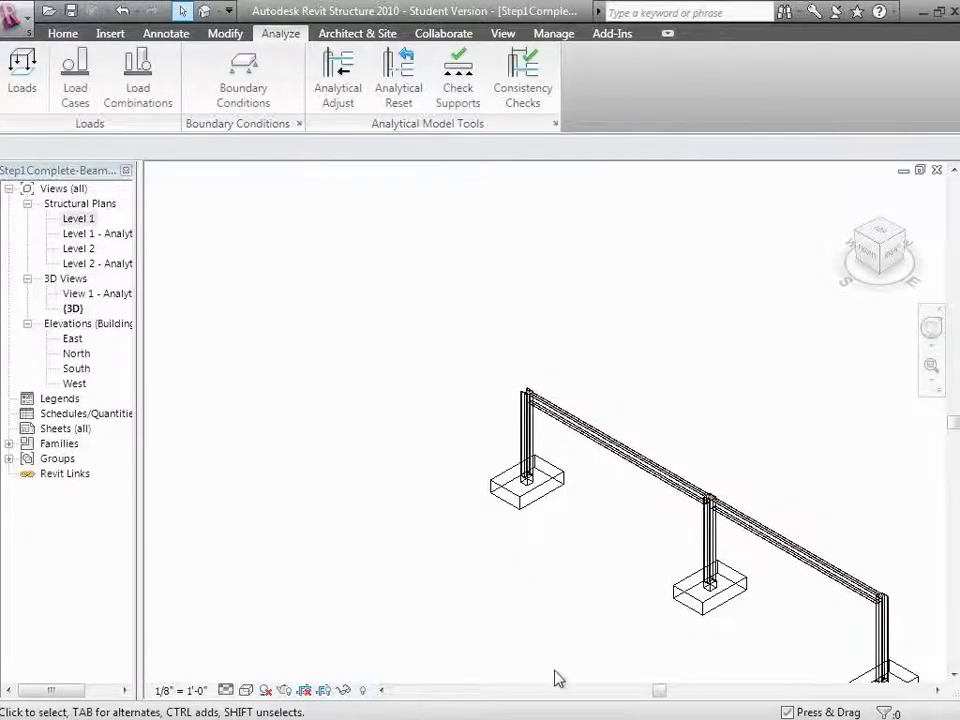
Step: Place two point loads on the Level 2 plane along the first beam, one near its middle and one closer to the middle column
{"action": "left_click", "coordinate": [23, 100]}
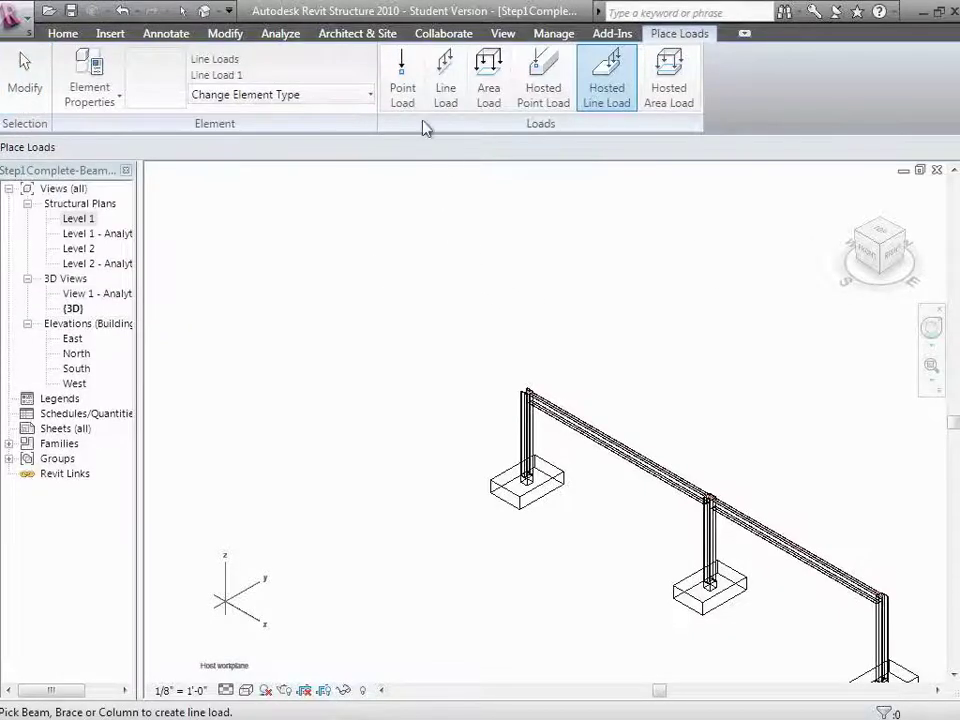
{"action": "left_click", "coordinate": [401, 85]}
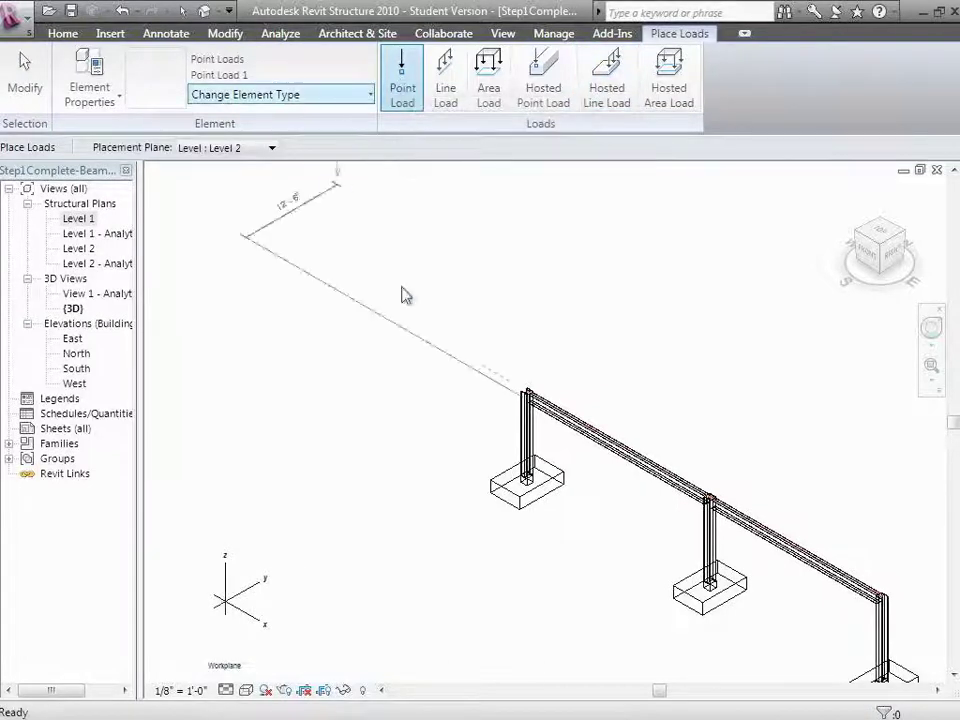
{"action": "left_click", "coordinate": [606, 436]}
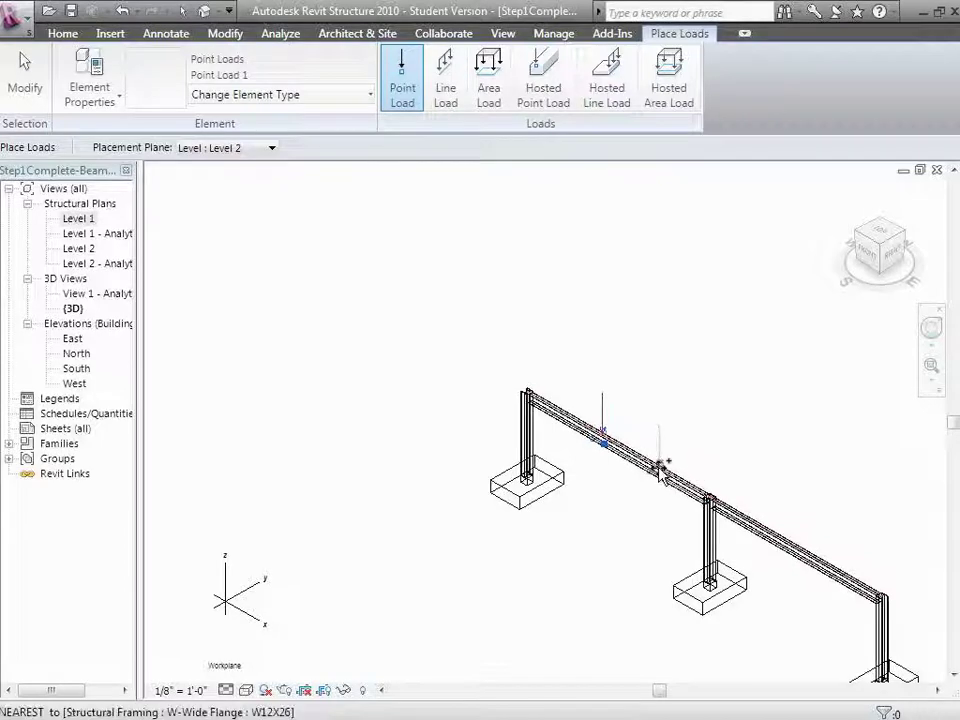
{"action": "left_click", "coordinate": [659, 466]}
{"action": "left_click", "coordinate": [26, 62]}
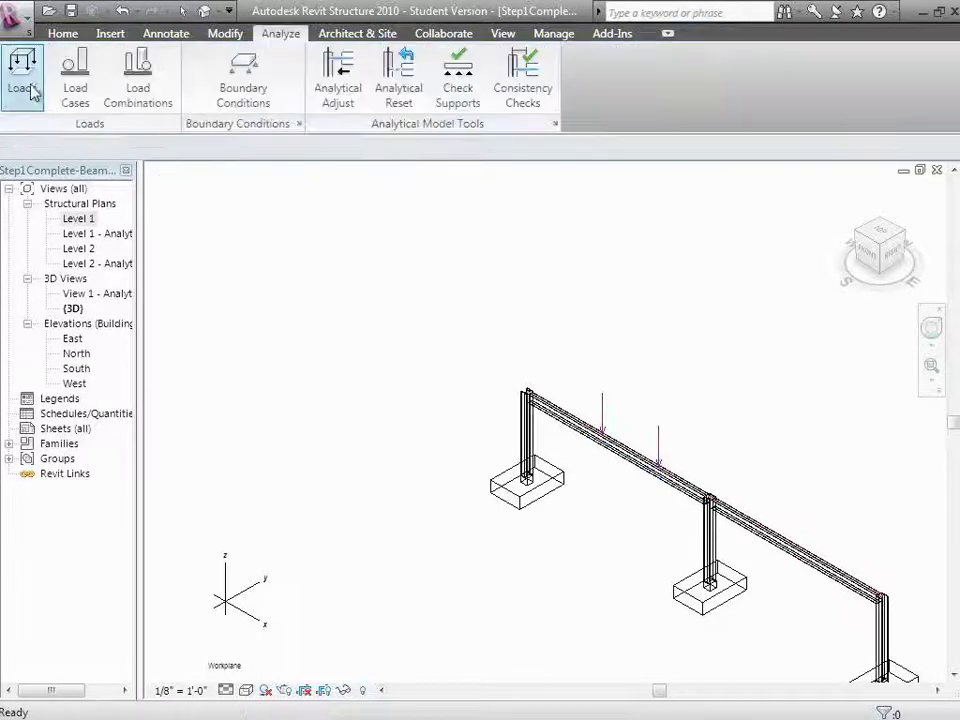
Step: Set the Fz force of the point load near the first beam's middle to -0.2 kip
{"action": "left_click", "coordinate": [604, 424]}
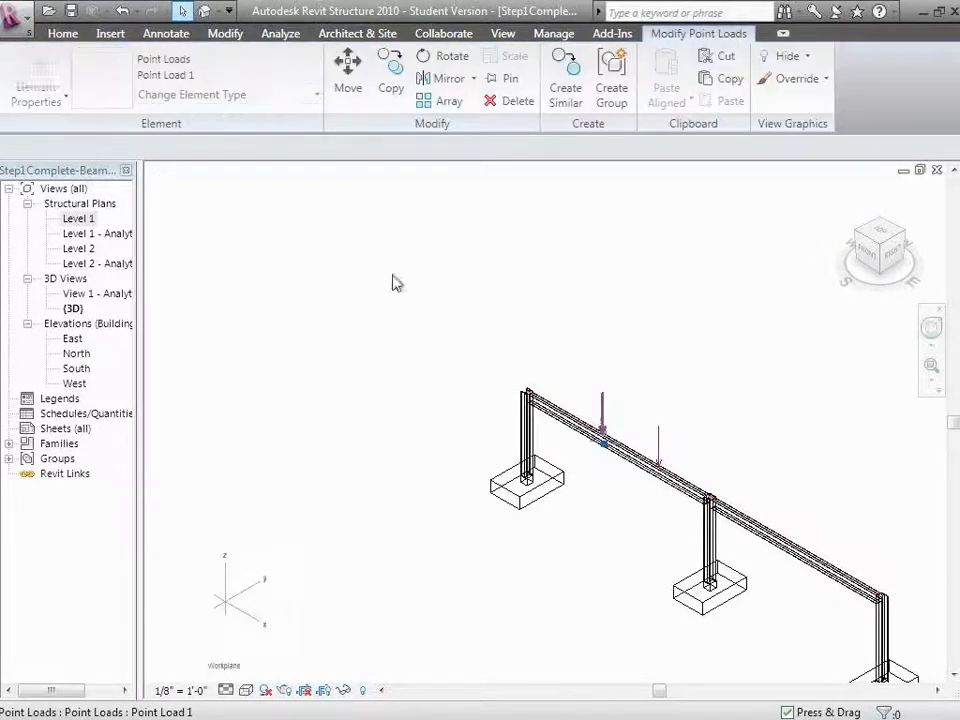
{"action": "left_click", "coordinate": [36, 92]}
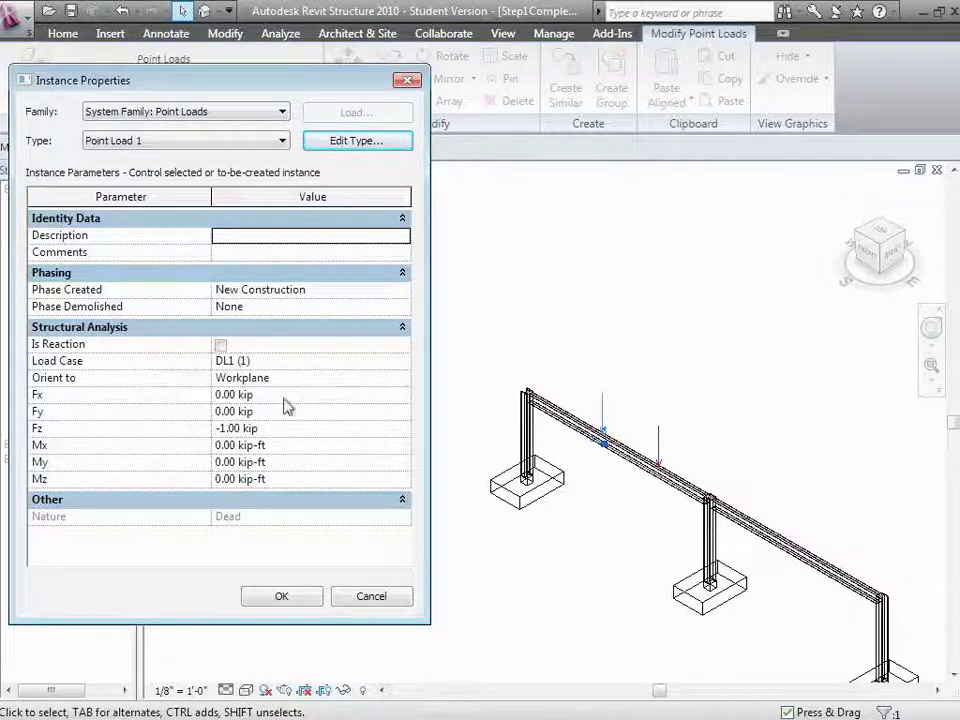
{"action": "left_click", "coordinate": [291, 432]}
{"action": "type", "text": "-.2"}
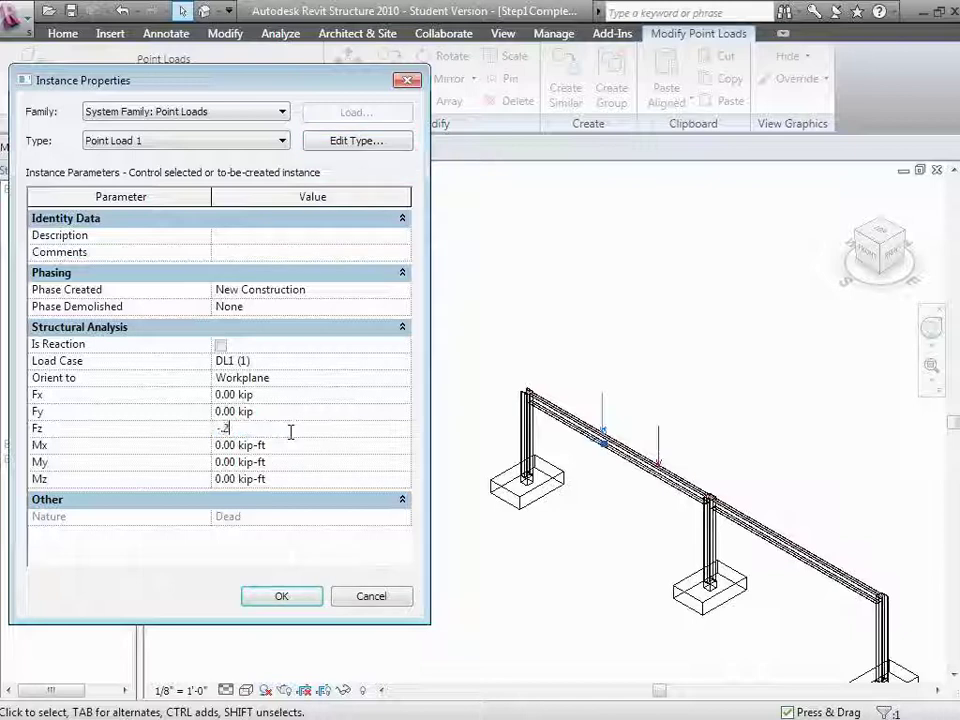
{"action": "key", "text": "Tab"}
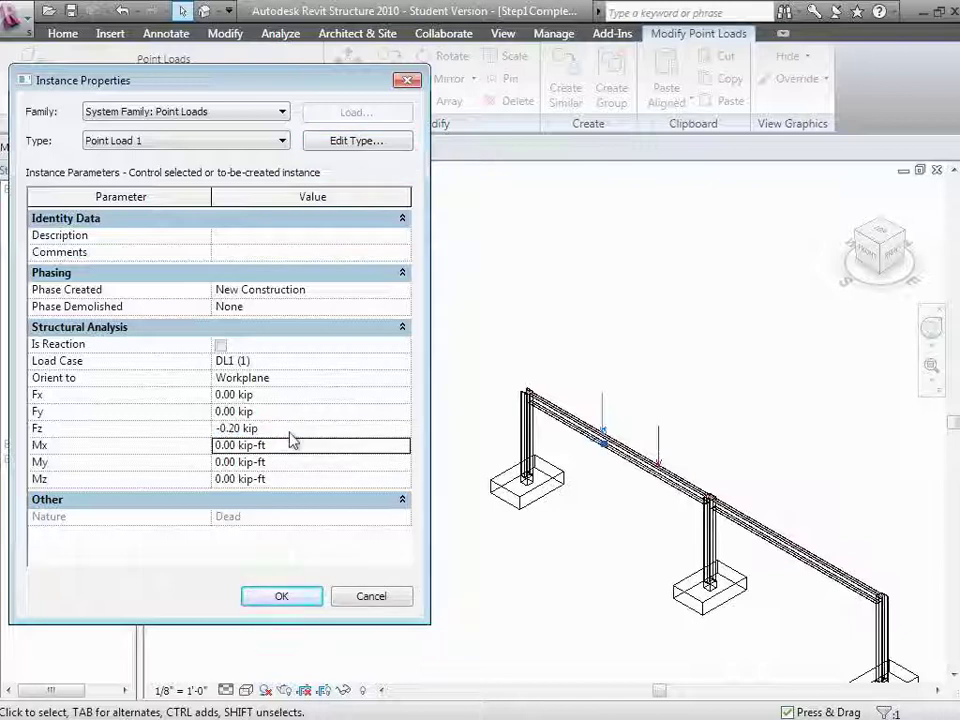
{"action": "left_click", "coordinate": [276, 597]}
{"action": "left_click", "coordinate": [390, 574]}
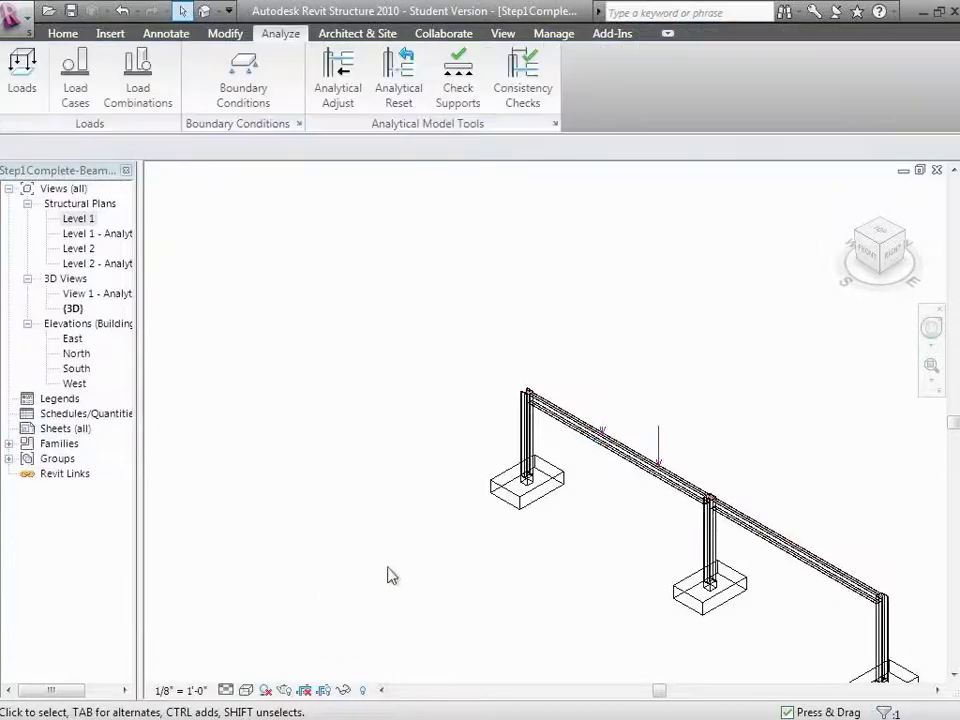
Step: Examine the load case and orientation options in the instance properties of the point load closer to the middle column
{"action": "left_click", "coordinate": [933, 366]}
{"action": "left_click_drag", "start_coordinate": [512, 370], "coordinate": [703, 519]}
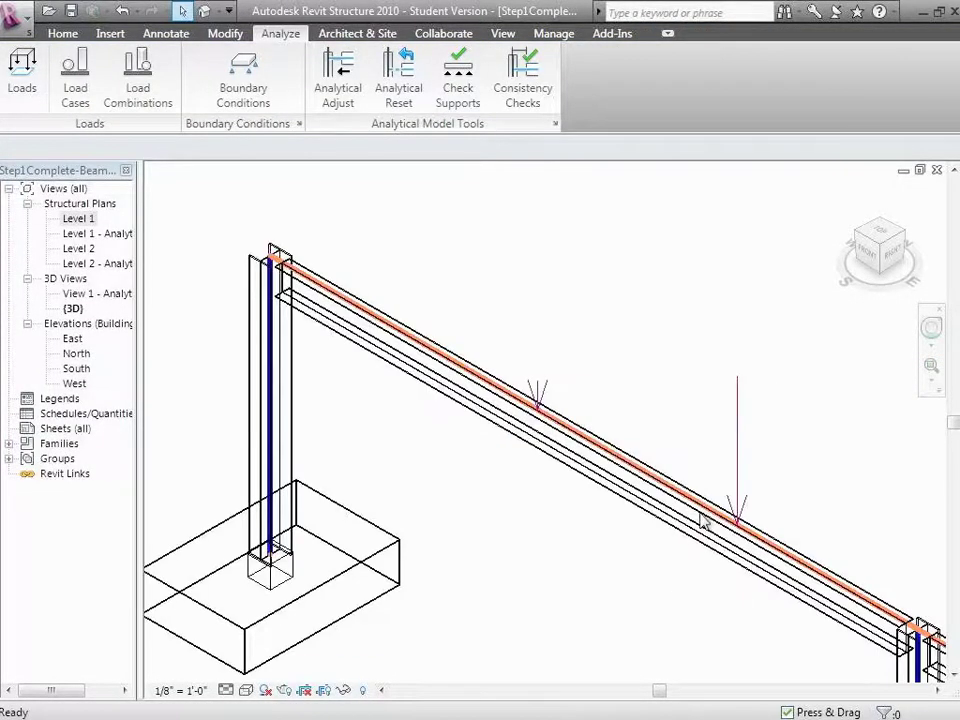
{"action": "left_click", "coordinate": [741, 430]}
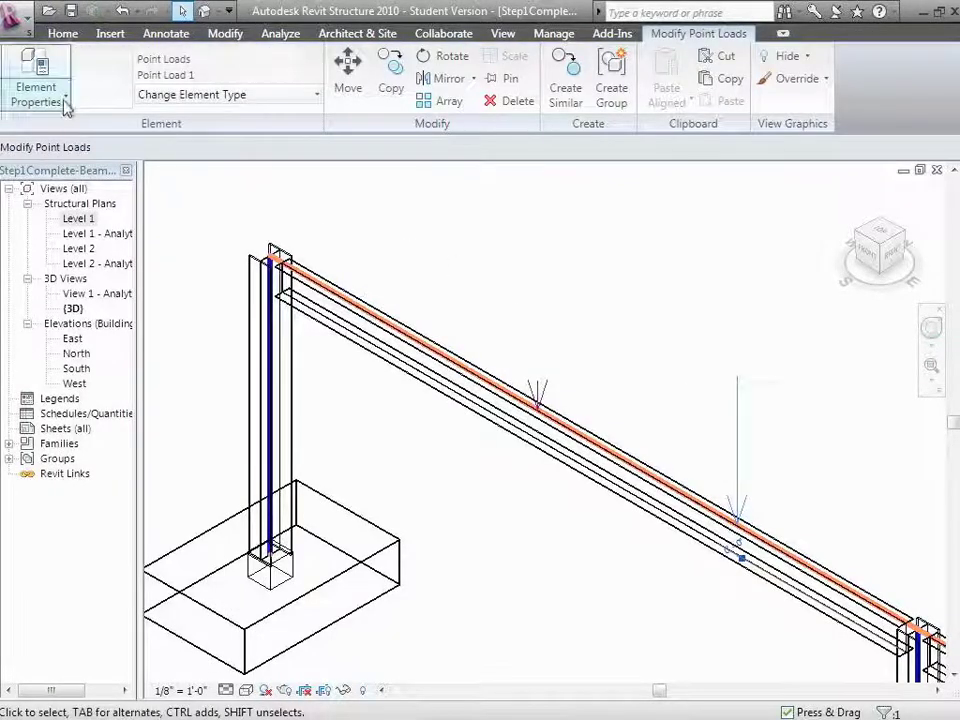
{"action": "left_click", "coordinate": [65, 100]}
{"action": "left_click", "coordinate": [34, 135]}
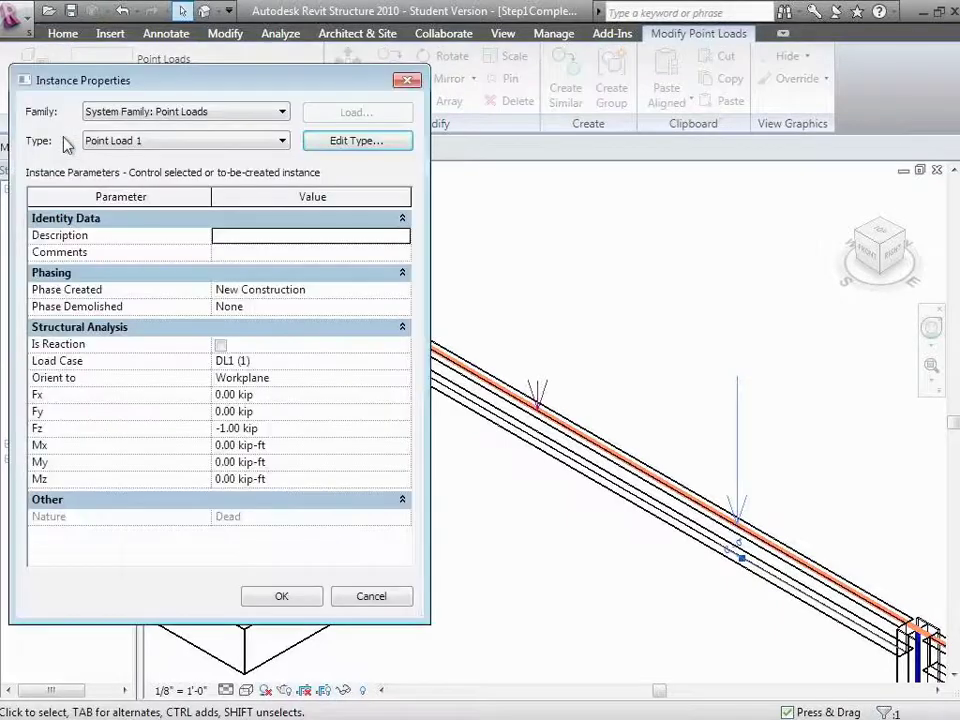
{"action": "left_click", "coordinate": [403, 364]}
{"action": "left_click", "coordinate": [403, 364]}
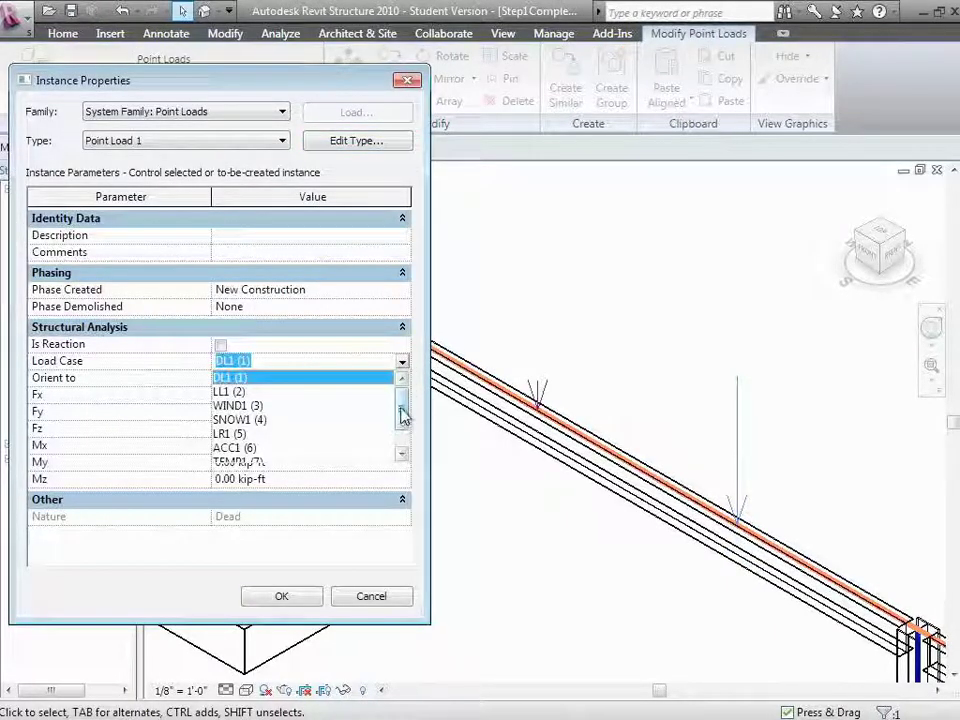
{"action": "mouse_move", "coordinate": [403, 414]}
{"action": "left_mouse_down"}
{"action": "mouse_move", "coordinate": [400, 430]}
{"action": "mouse_move", "coordinate": [402, 422]}
{"action": "left_mouse_up"}
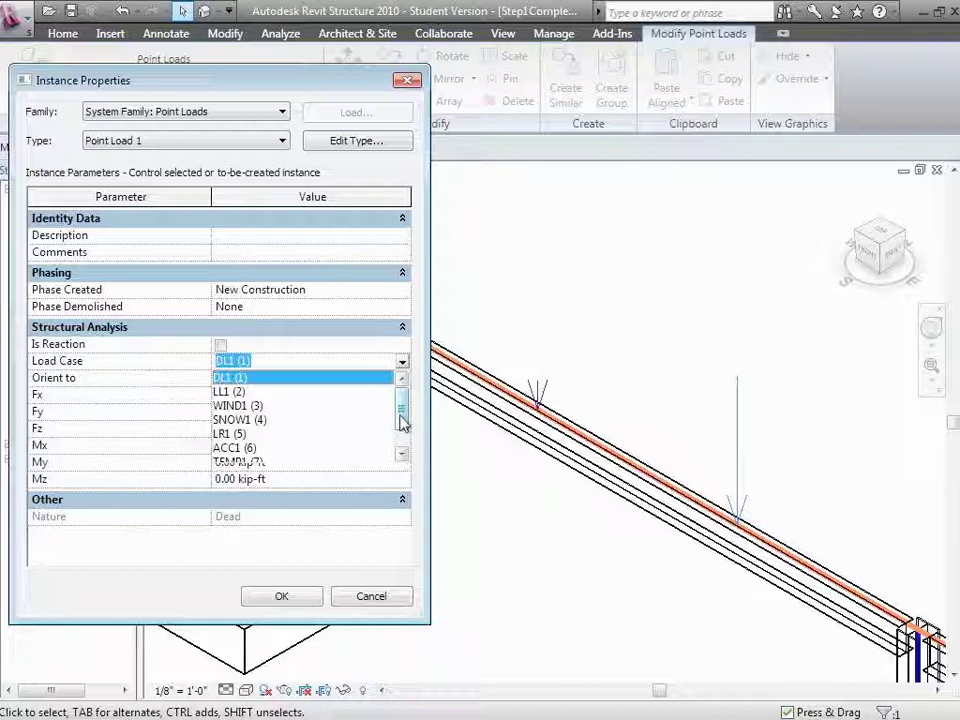
{"action": "left_click", "coordinate": [350, 350]}
{"action": "left_click", "coordinate": [403, 386]}
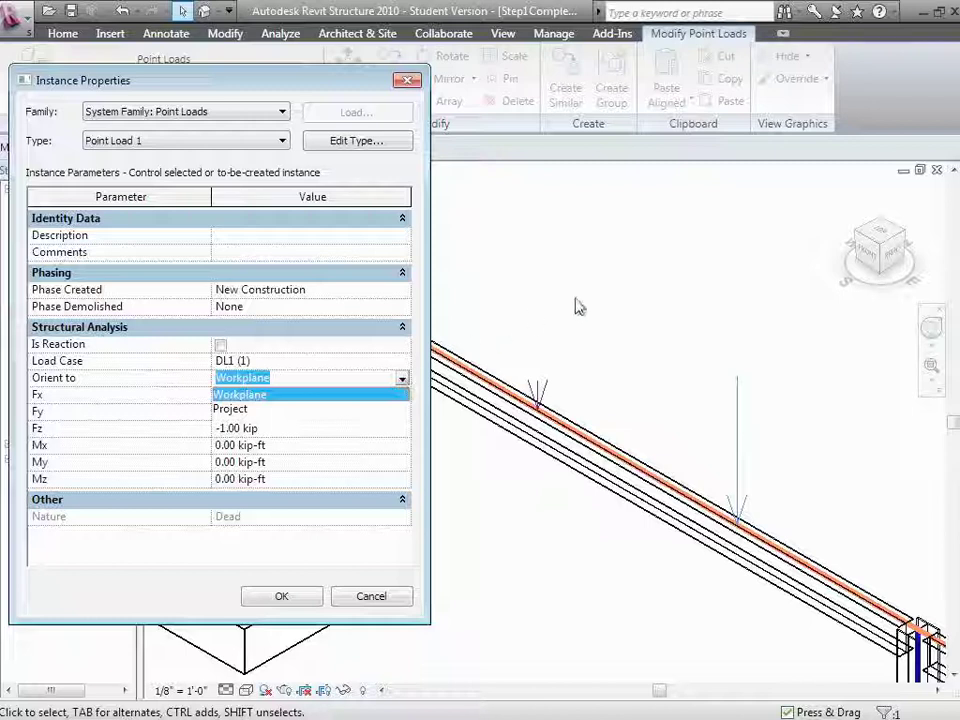
{"action": "left_click", "coordinate": [536, 294]}
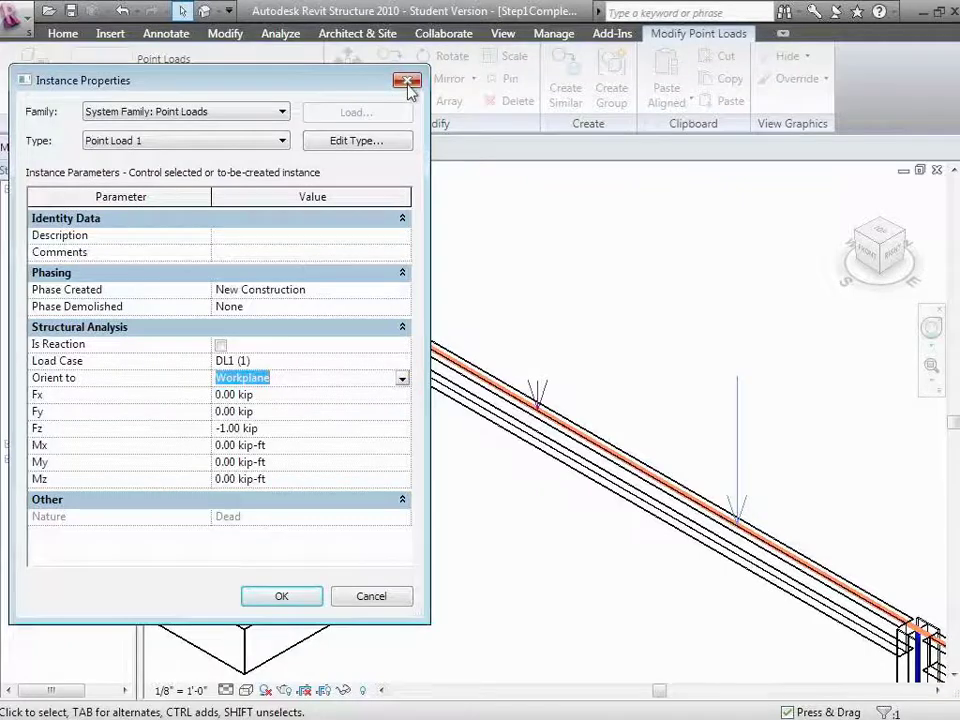
{"action": "left_click", "coordinate": [406, 81]}
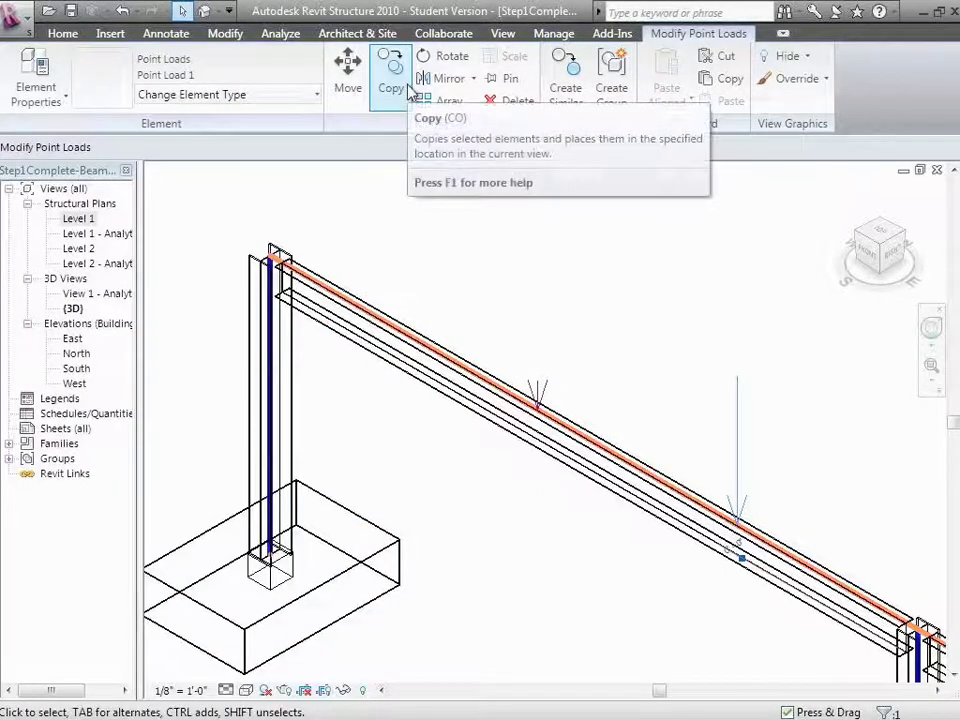
Step: Check the work plane setting and show the active work plane grid in the 3D view
{"action": "left_click", "coordinate": [63, 33]}
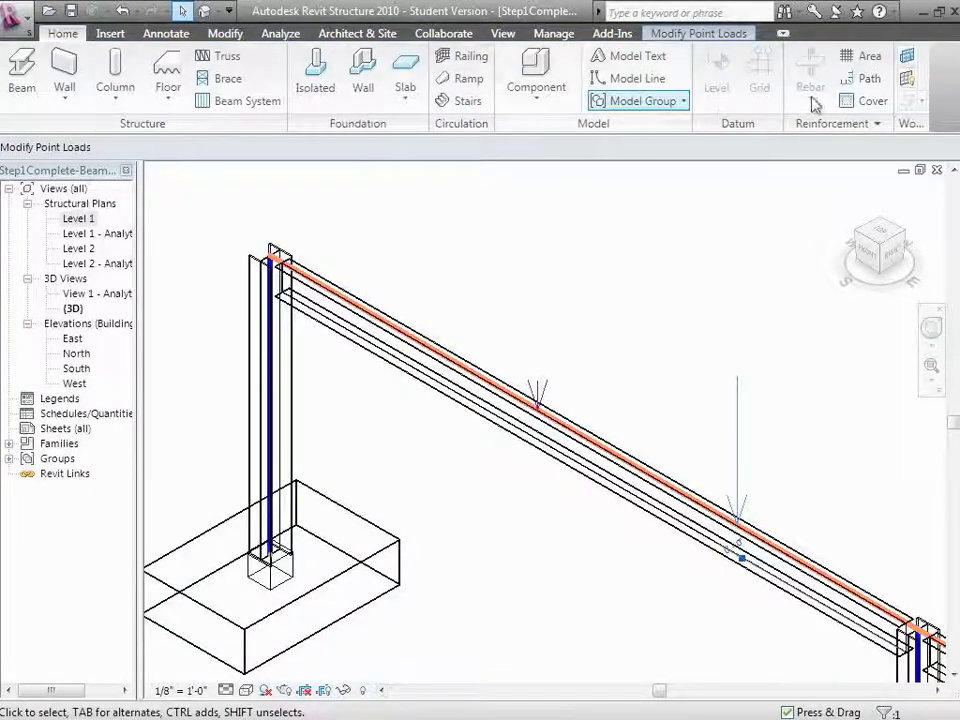
{"action": "left_click", "coordinate": [906, 64]}
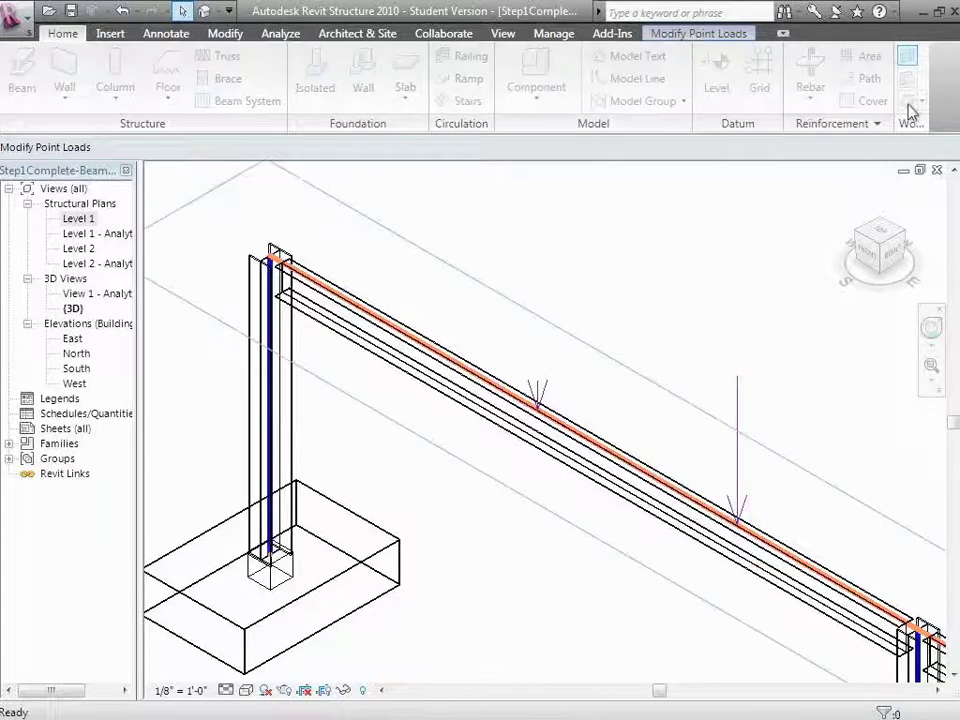
{"action": "left_click", "coordinate": [430, 479]}
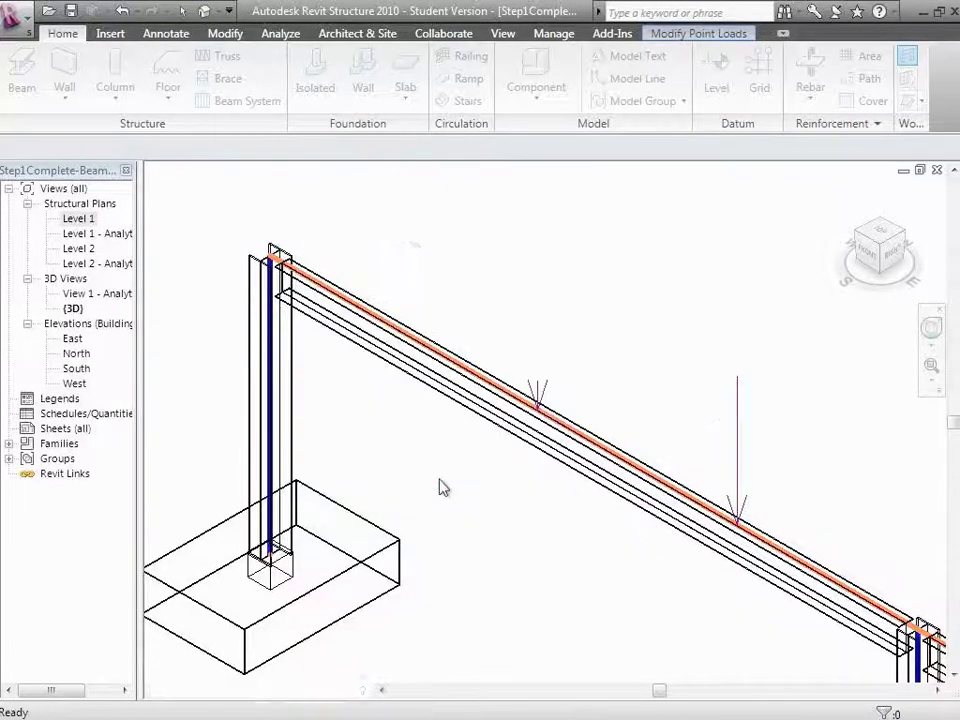
{"action": "left_click", "coordinate": [906, 82]}
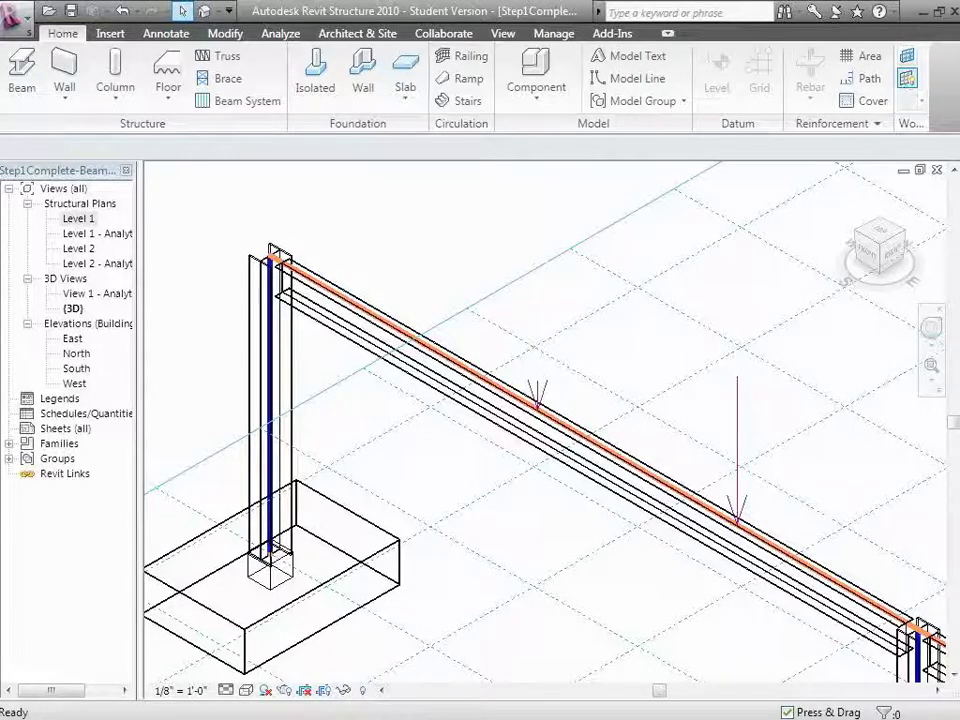
Step: Assign the point load closer to the middle column to load case LL1 (2)
{"action": "left_click", "coordinate": [737, 410]}
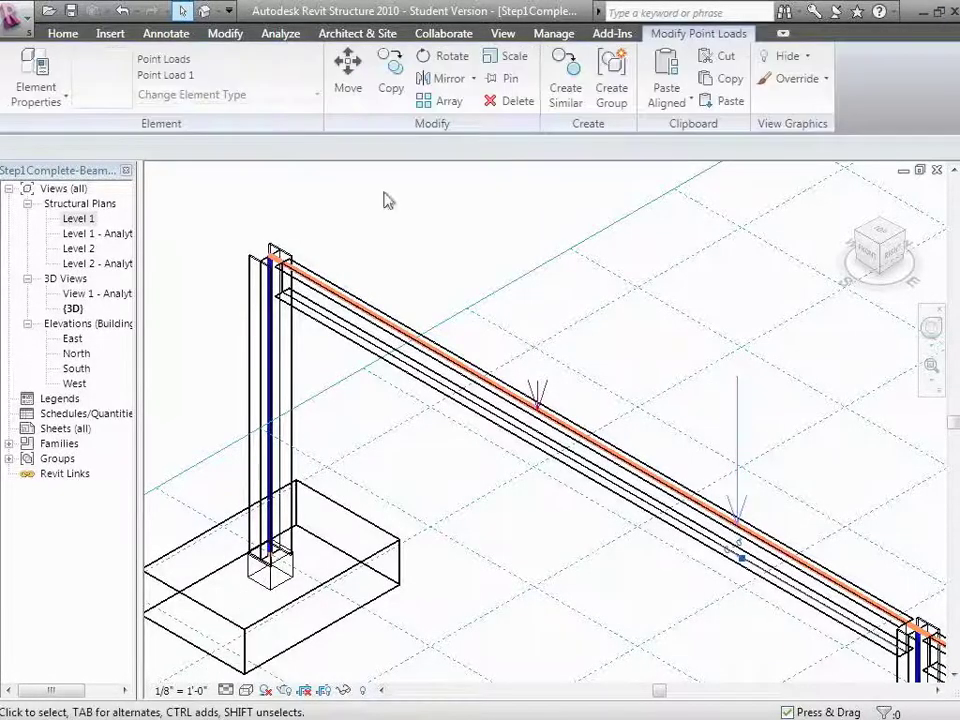
{"action": "left_click", "coordinate": [64, 96]}
{"action": "left_click", "coordinate": [60, 134]}
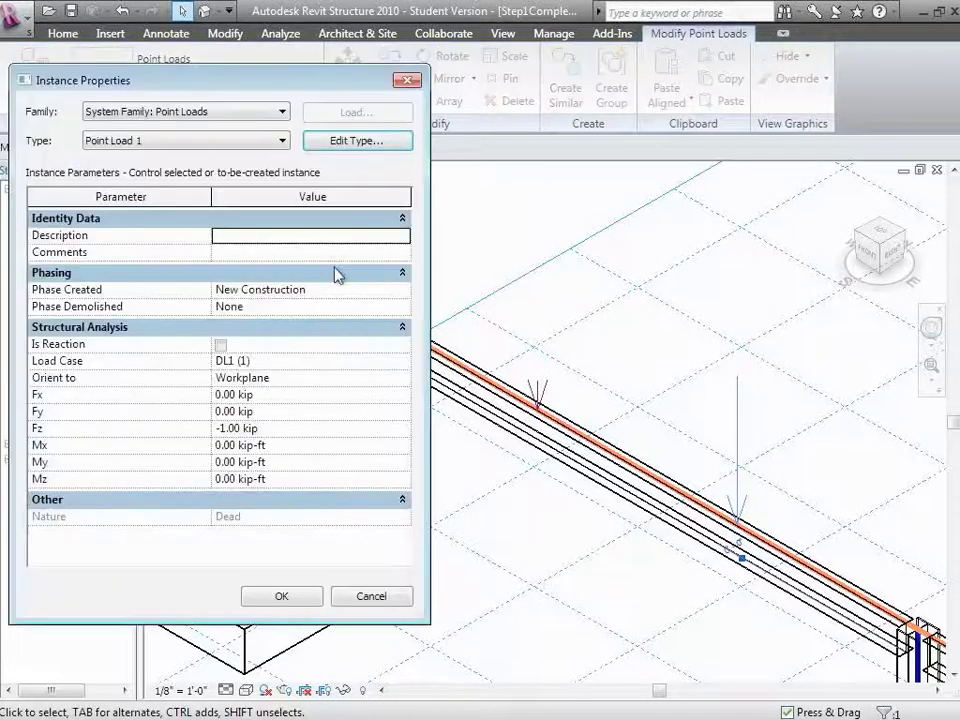
{"action": "left_click", "coordinate": [405, 366]}
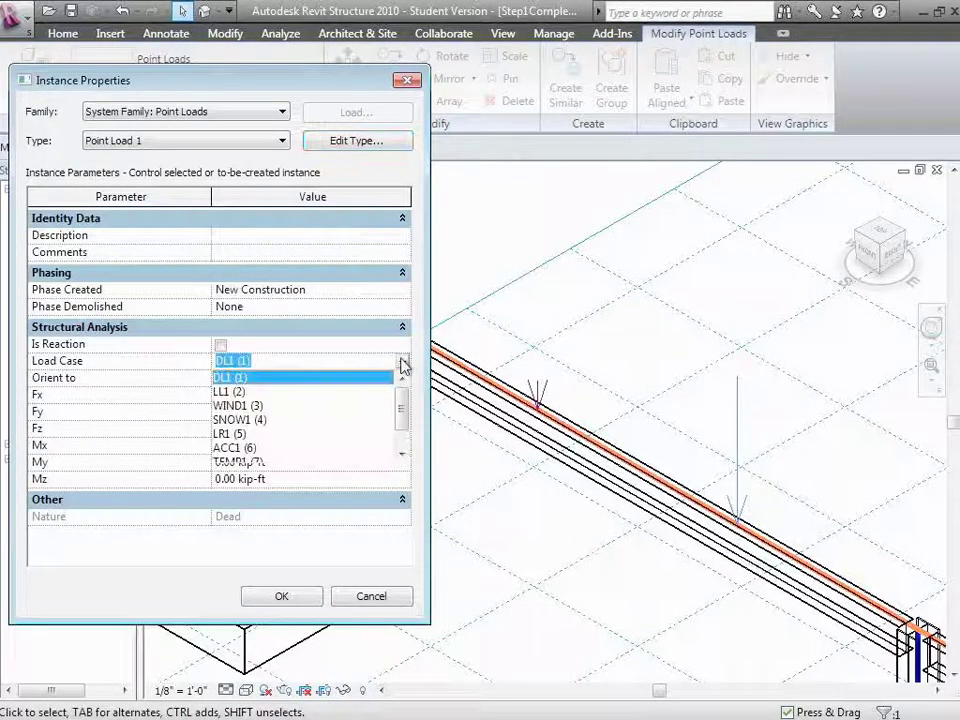
{"action": "left_click", "coordinate": [278, 392]}
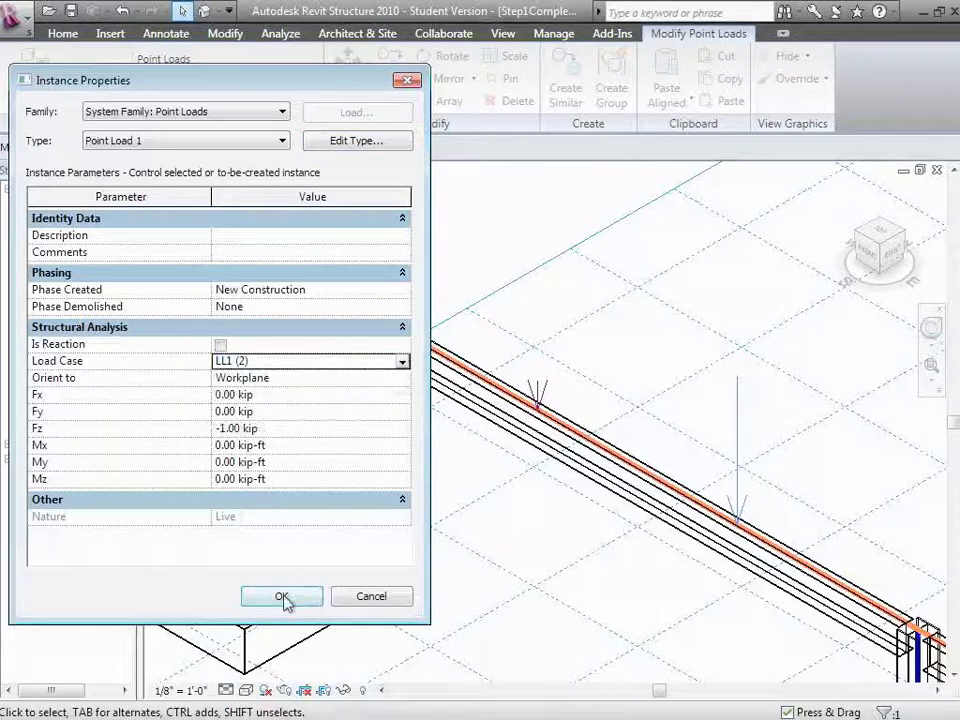
{"action": "left_click", "coordinate": [284, 598]}
{"action": "left_click", "coordinate": [510, 635]}
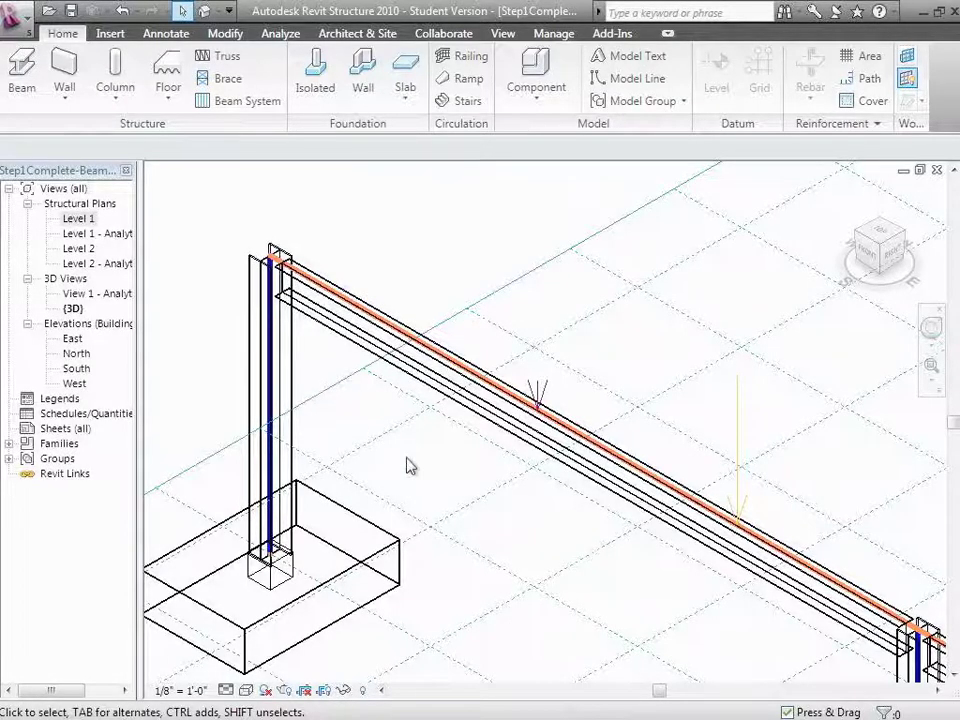
Step: Examine the load cases, load combinations, boundary conditions and analytical model pages of the structural settings
{"action": "left_click", "coordinate": [280, 35]}
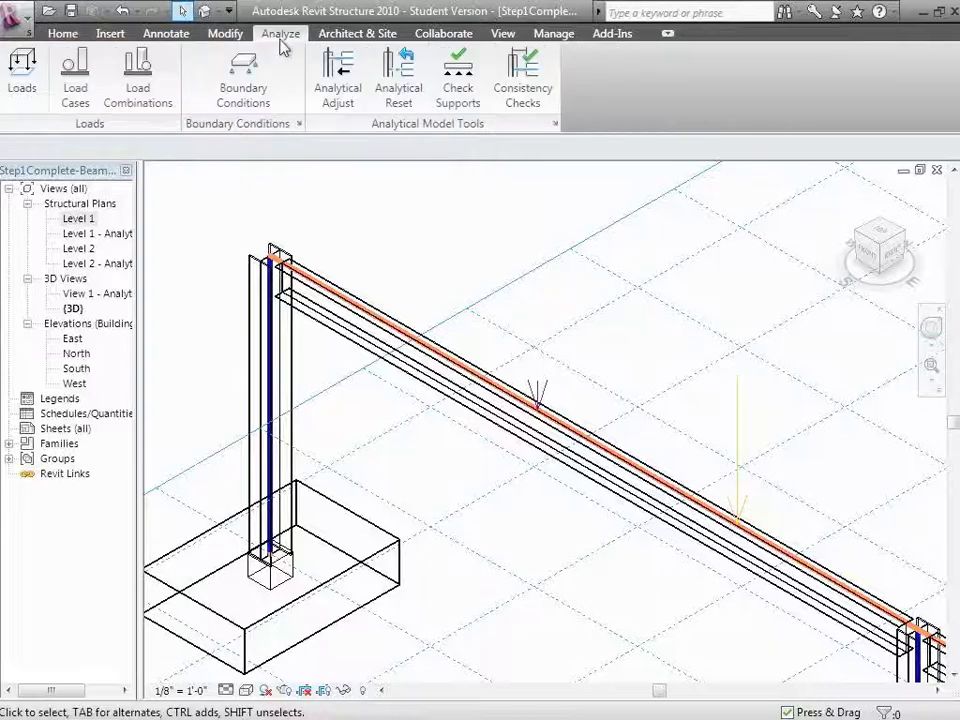
{"action": "left_click", "coordinate": [75, 105]}
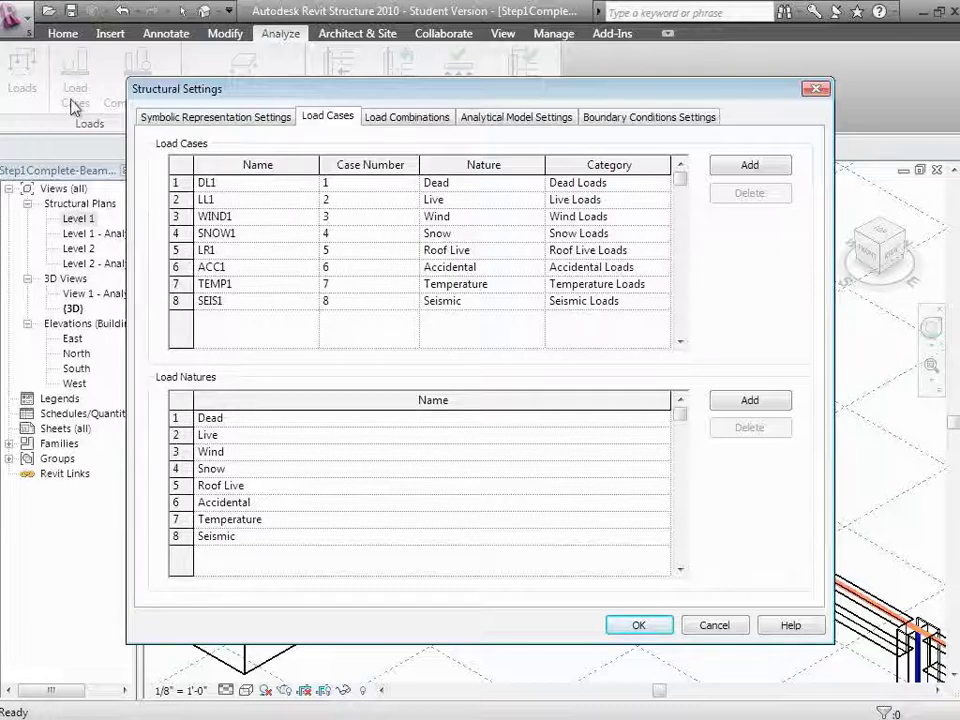
{"action": "left_click", "coordinate": [483, 118]}
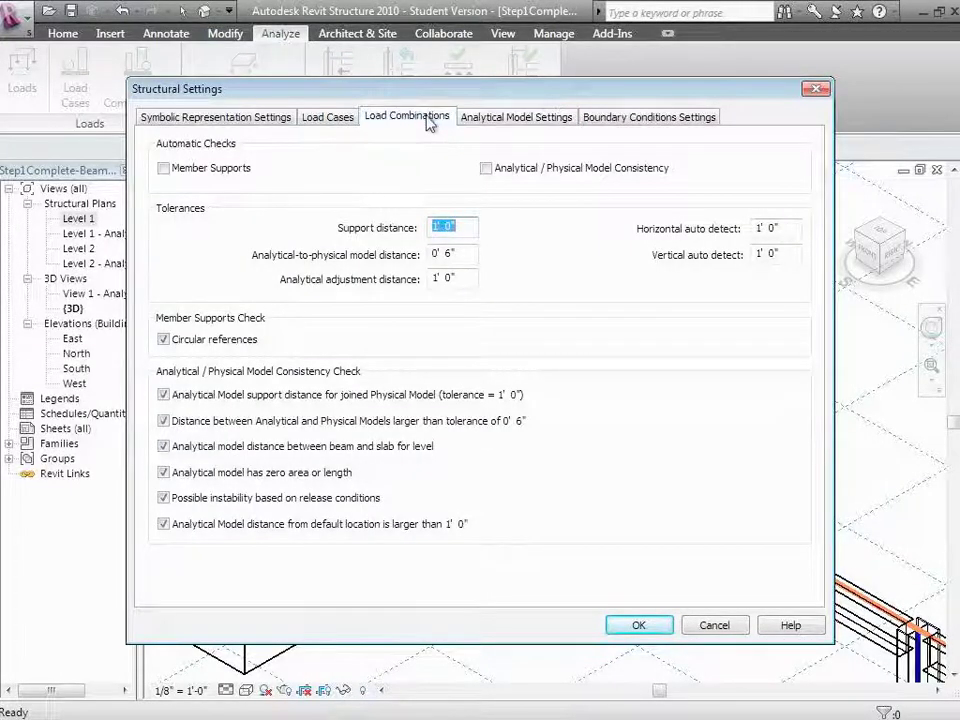
{"action": "left_click", "coordinate": [431, 121]}
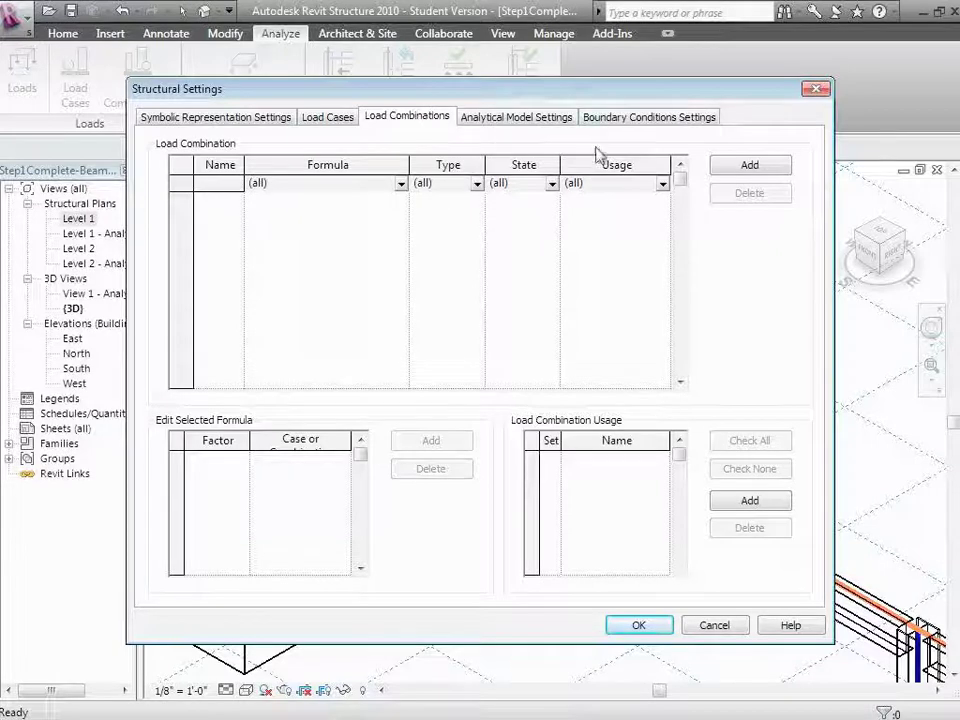
{"action": "left_click", "coordinate": [640, 127]}
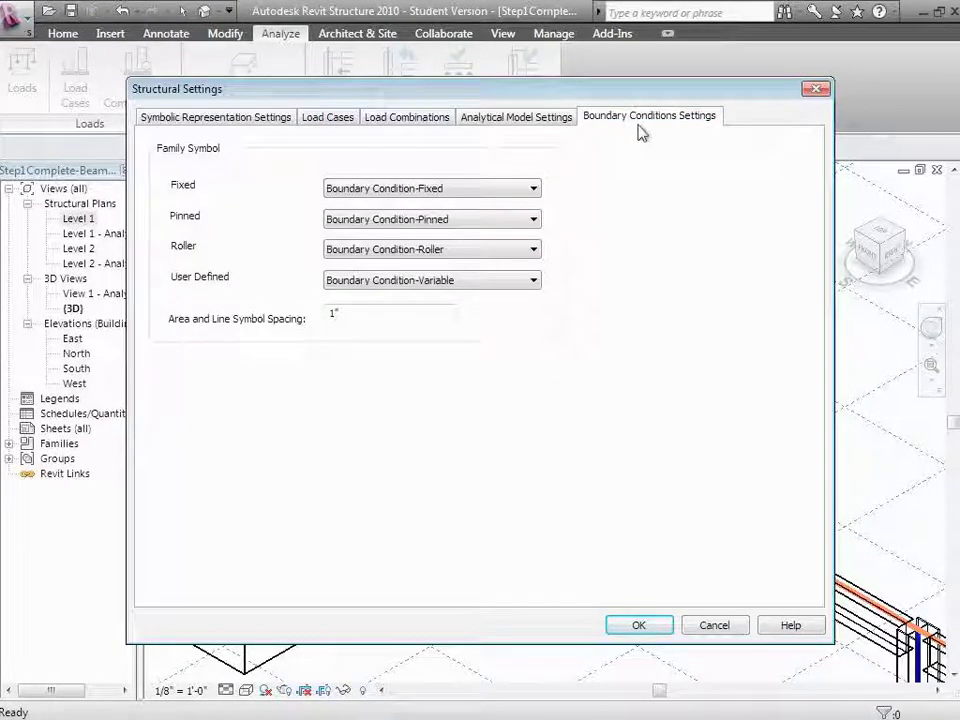
{"action": "left_click", "coordinate": [561, 119]}
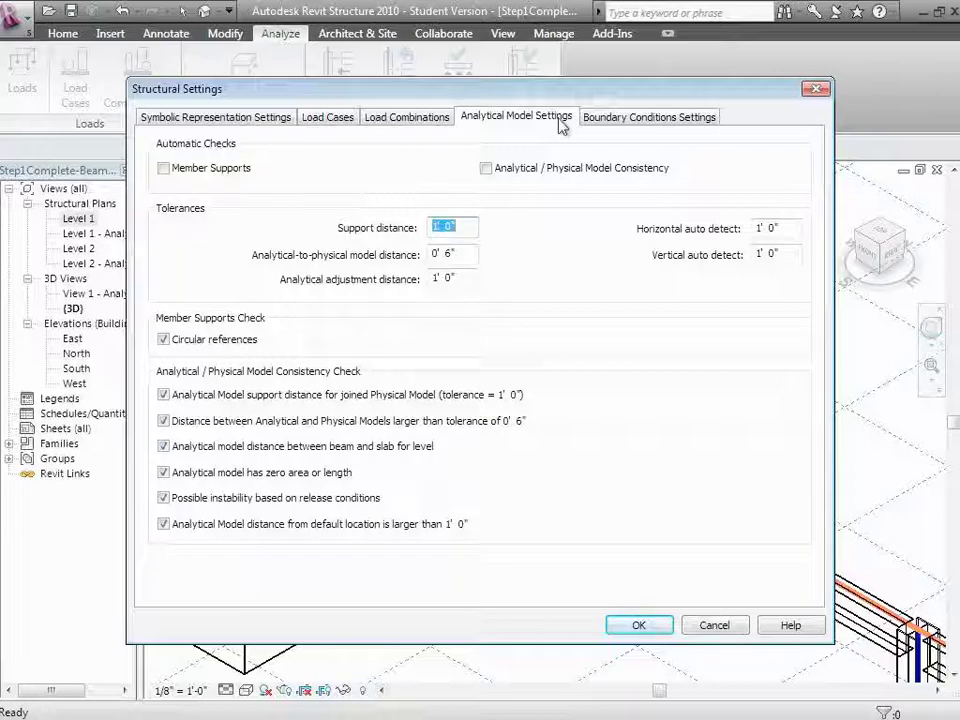
Step: Add a new load combination in the structural settings and name it LFRD
{"action": "left_click", "coordinate": [438, 125]}
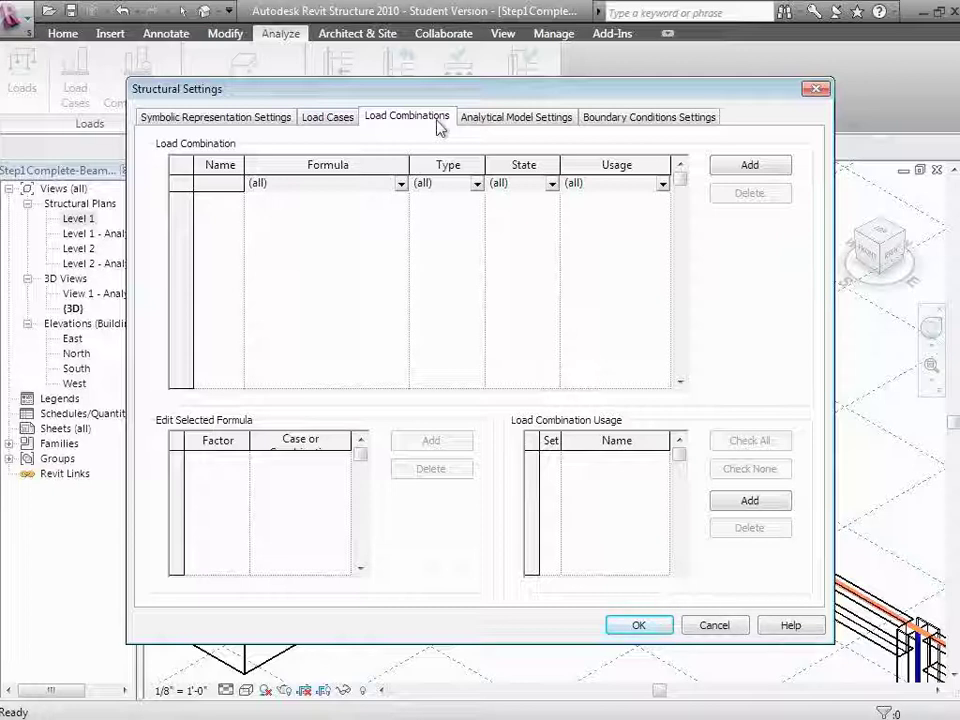
{"action": "left_click", "coordinate": [728, 172]}
{"action": "left_click", "coordinate": [224, 199]}
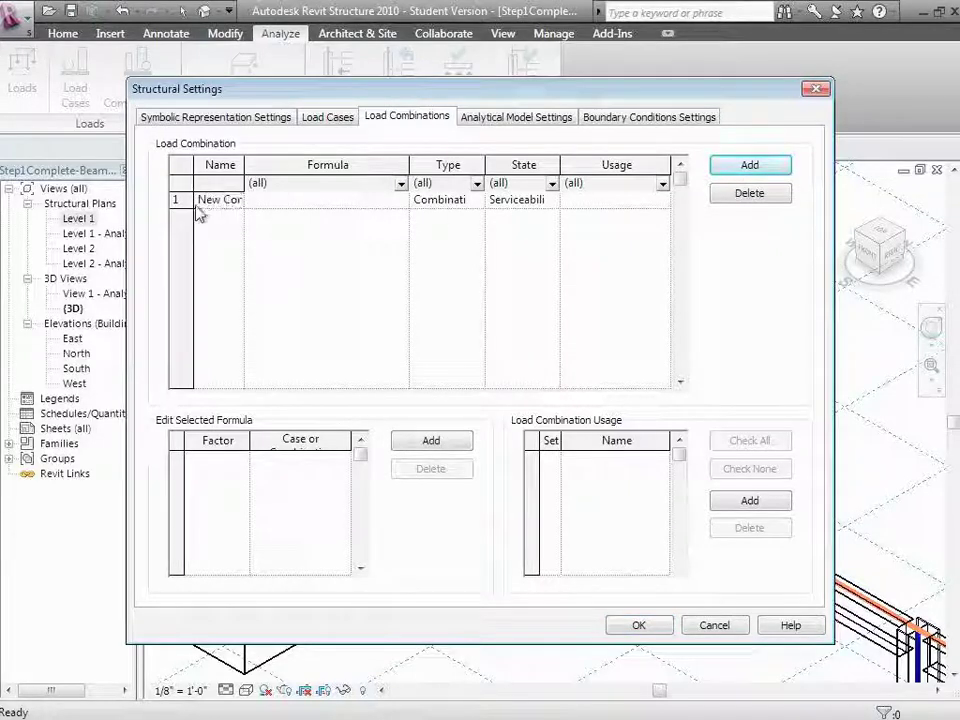
{"action": "left_click", "coordinate": [208, 200]}
{"action": "type", "text": "LFRD"}
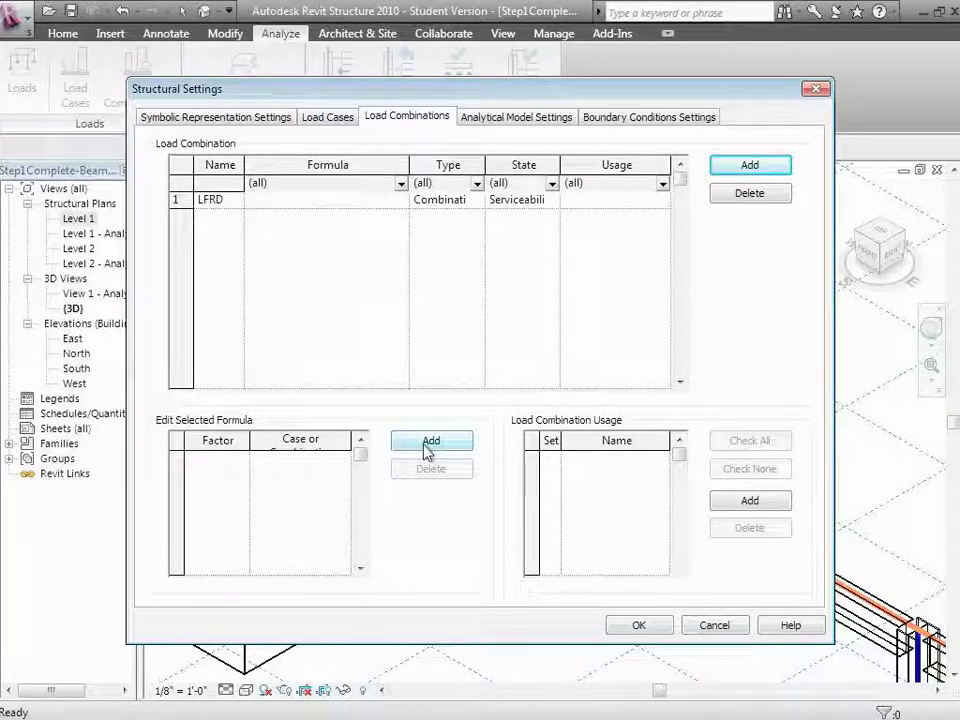
Step: Add load case DL1 with a factor of 1.2 to the LFRD combination's formula
{"action": "left_click", "coordinate": [428, 445]}
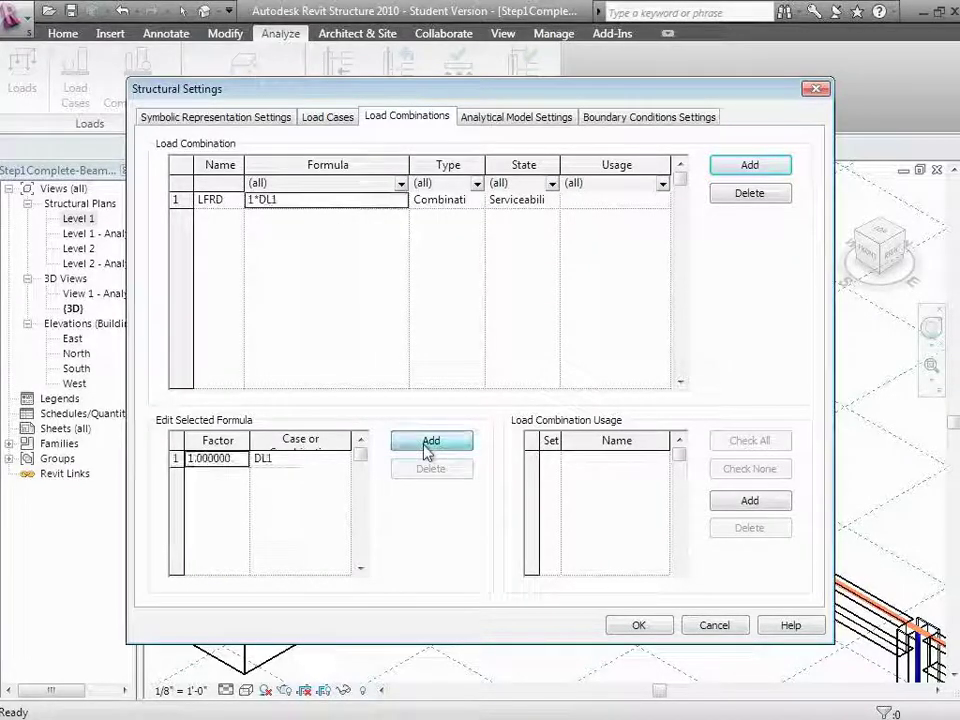
{"action": "left_click", "coordinate": [237, 458]}
{"action": "left_click_drag", "start_coordinate": [237, 458], "coordinate": [146, 459]}
{"action": "type", "text": "1.2"}
{"action": "key", "text": "Tab"}
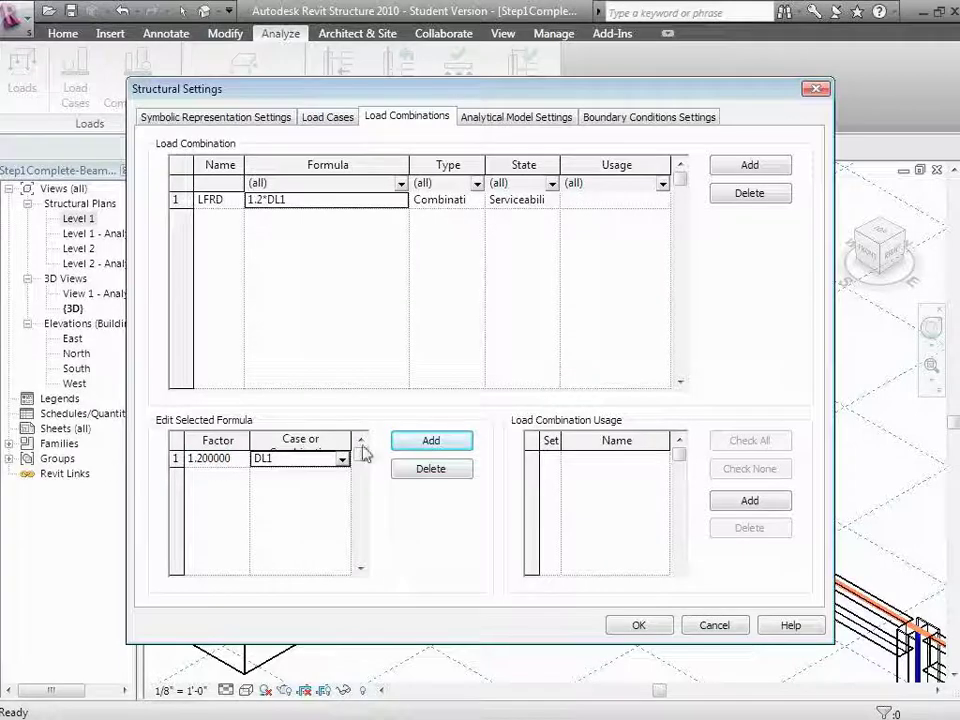
Step: Add load case LL1 with a factor of 1.6 to the LFRD formula and accept the structural settings
{"action": "left_click", "coordinate": [420, 446]}
{"action": "left_click", "coordinate": [240, 475]}
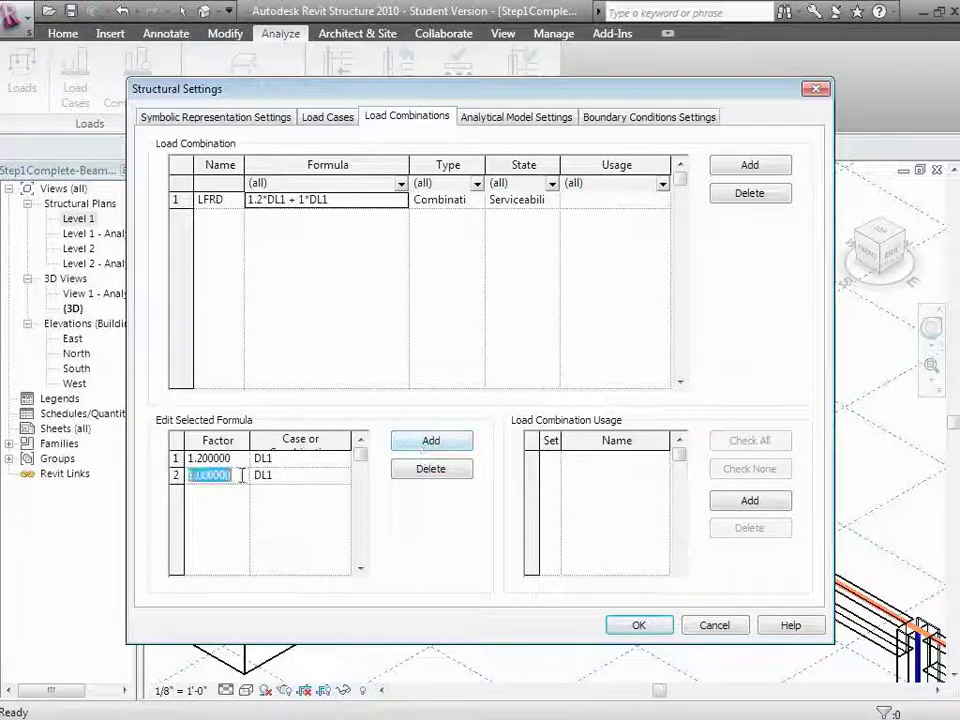
{"action": "type", "text": "1.6"}
{"action": "key", "text": "Tab"}
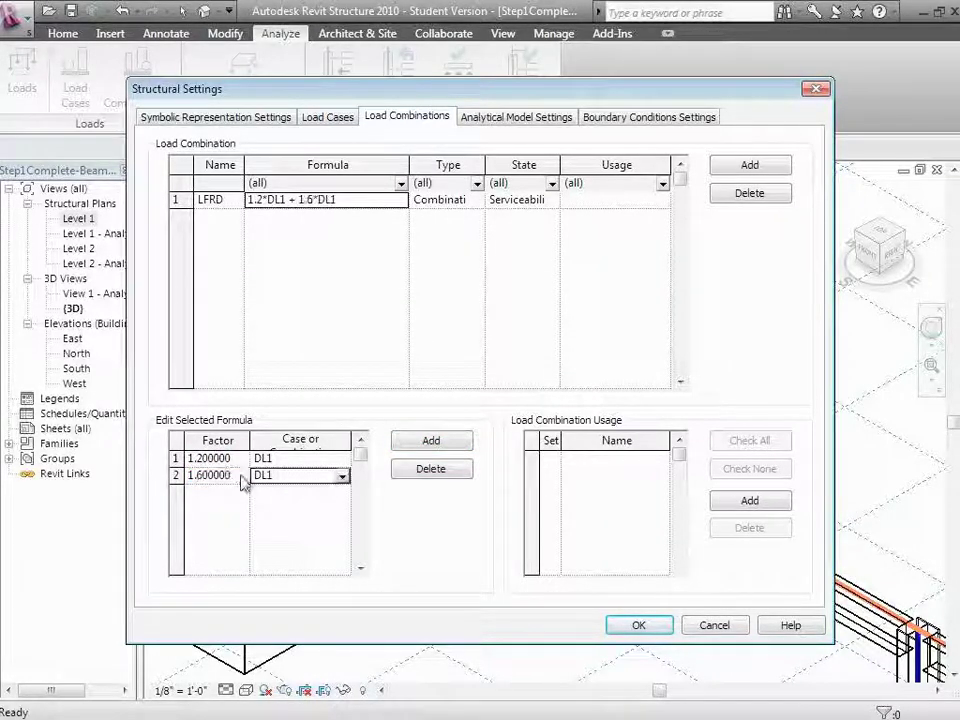
{"action": "left_click", "coordinate": [342, 476]}
{"action": "left_click", "coordinate": [302, 505]}
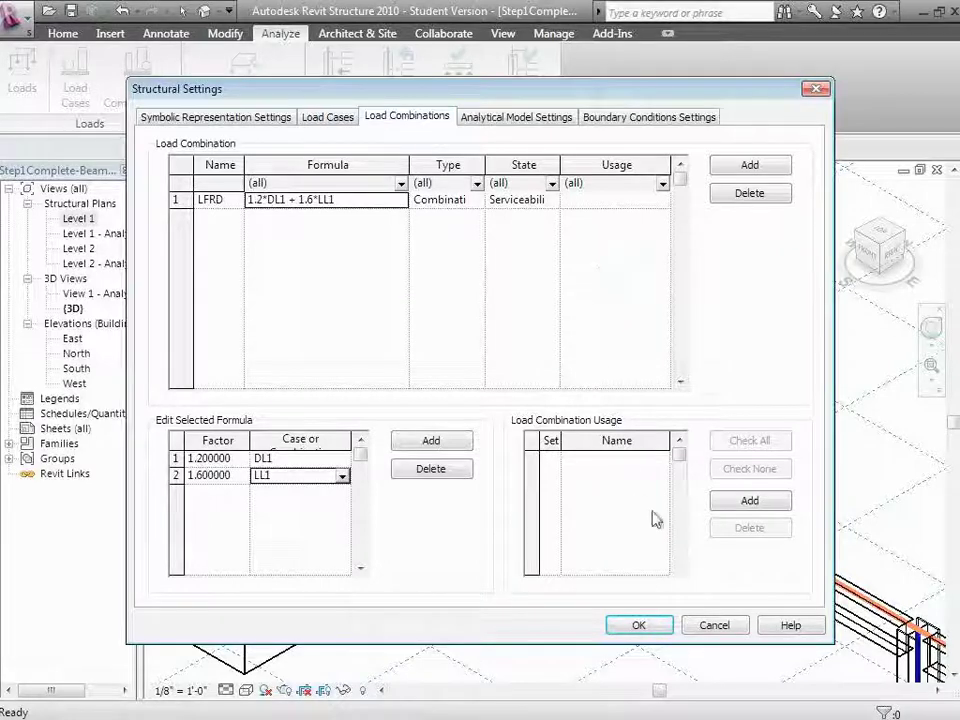
{"action": "left_click", "coordinate": [639, 626]}
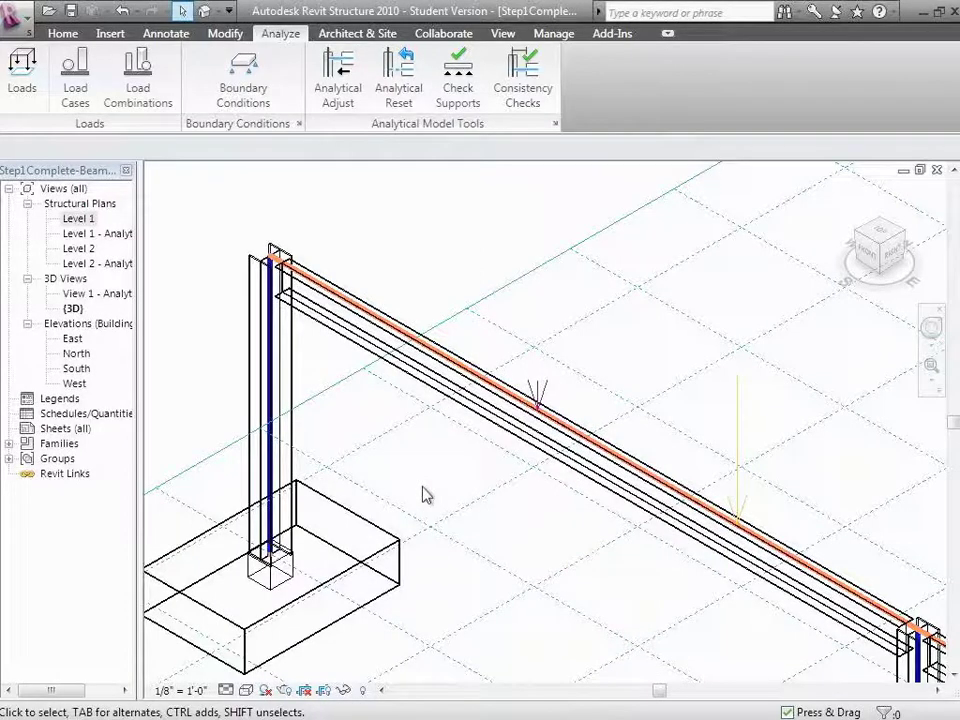
Step: Place a hosted line load on the second beam, between the middle column and the end column
{"action": "scroll", "coordinate": [424, 493], "scroll_direction": "down", "scroll_amount": 2}
{"action": "scroll", "coordinate": [424, 493], "scroll_direction": "down", "scroll_amount": 3}
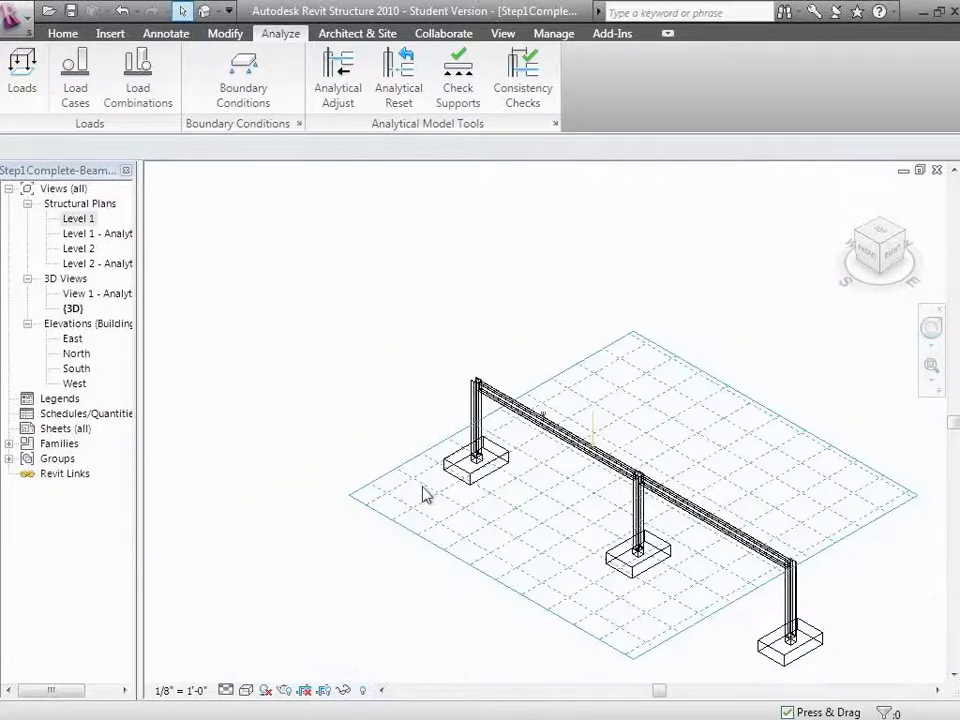
{"action": "left_click", "coordinate": [662, 490]}
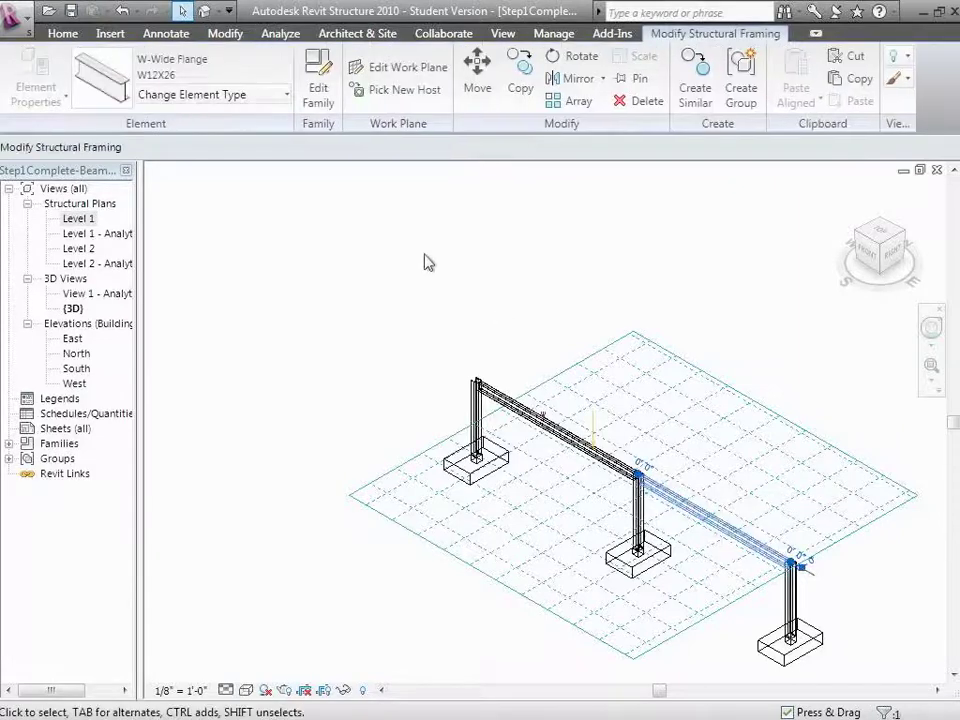
{"action": "left_click", "coordinate": [281, 35]}
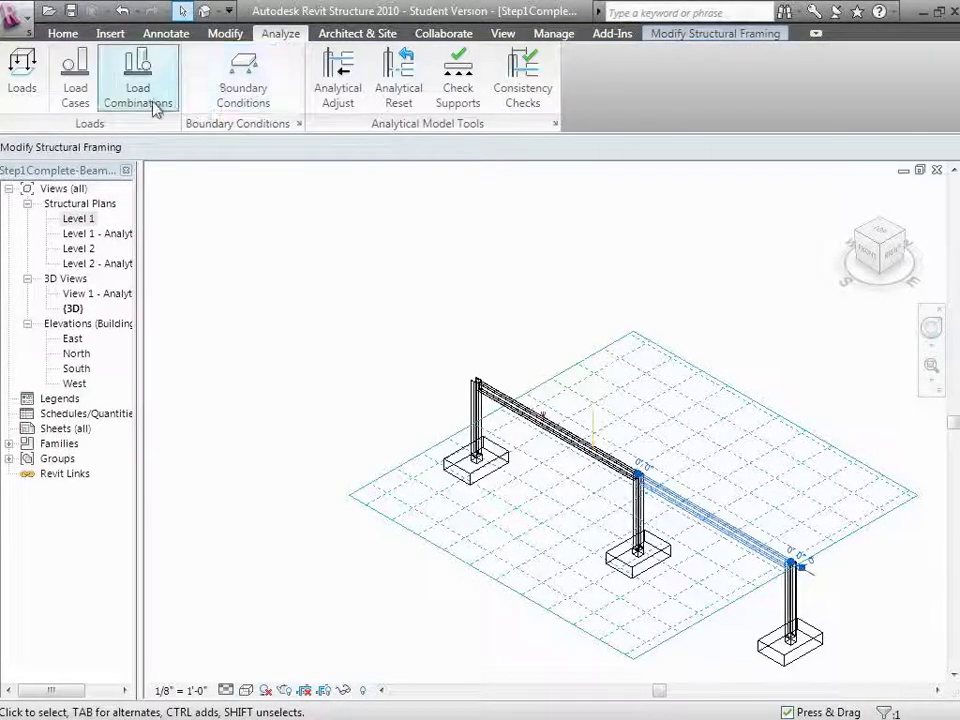
{"action": "left_click", "coordinate": [22, 75]}
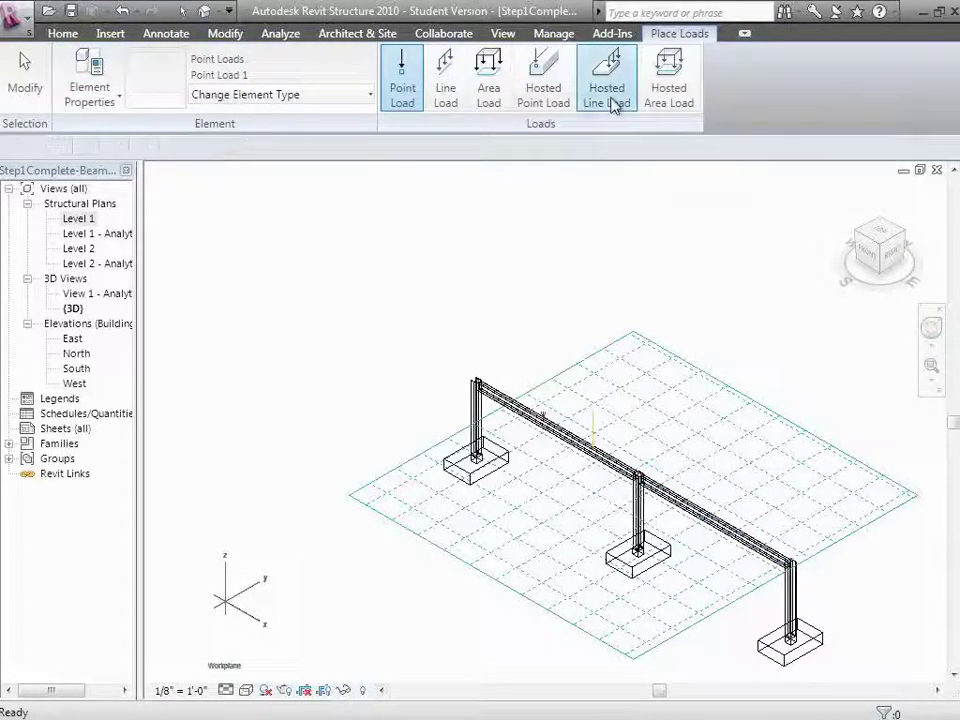
{"action": "left_click", "coordinate": [618, 100]}
{"action": "left_click", "coordinate": [705, 508]}
{"action": "left_click", "coordinate": [22, 68]}
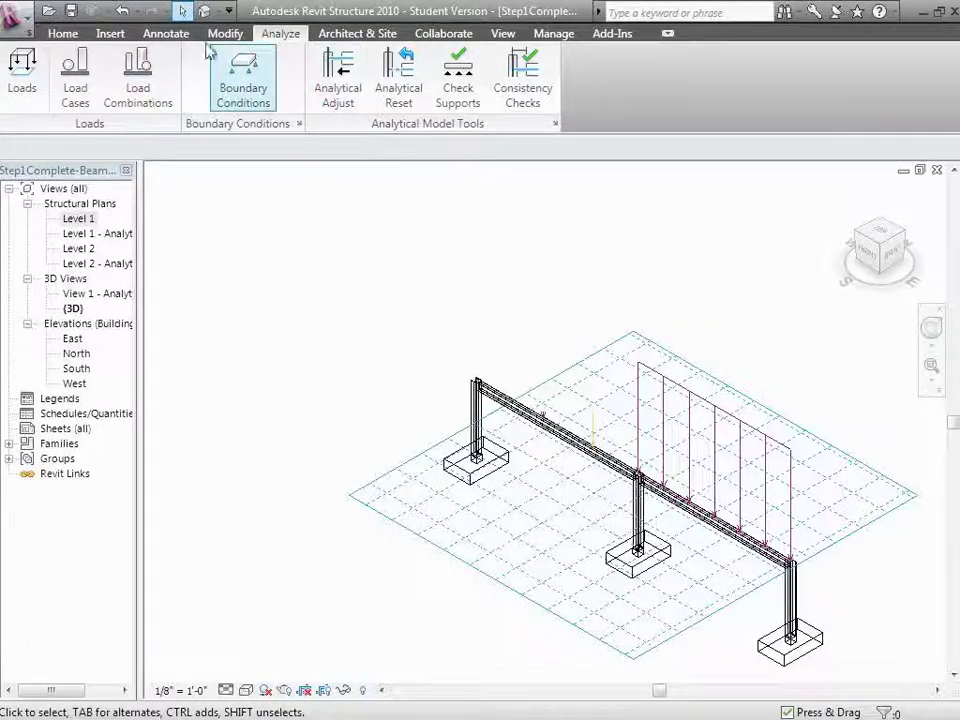
Step: Draw a line load on the Level 2 plane along the second beam, between about its middle and the end column
{"action": "left_click", "coordinate": [22, 72]}
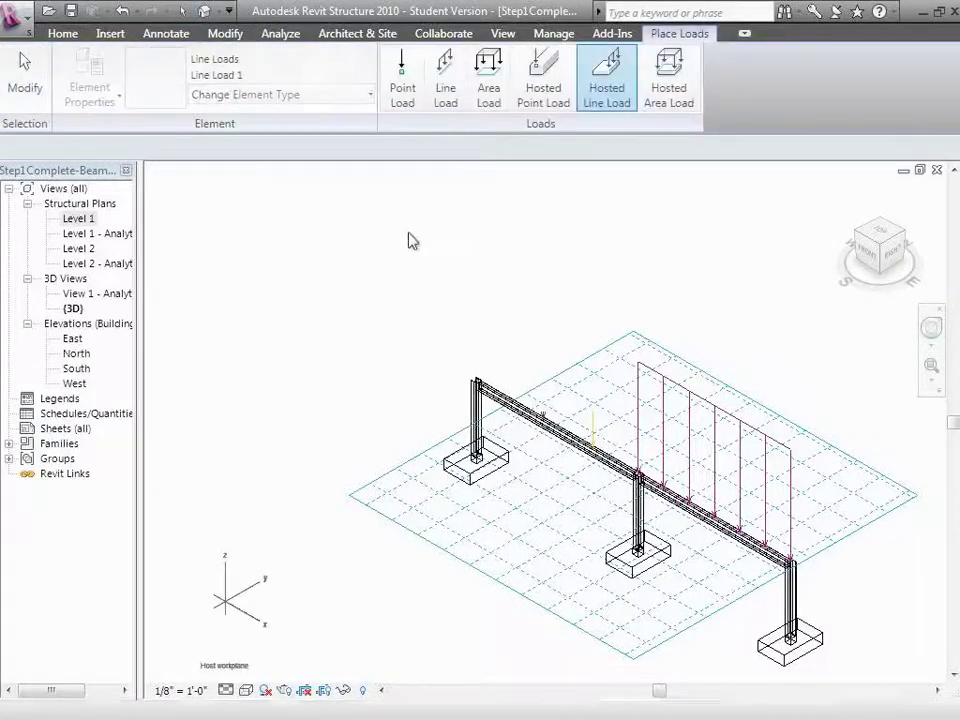
{"action": "left_click", "coordinate": [448, 90]}
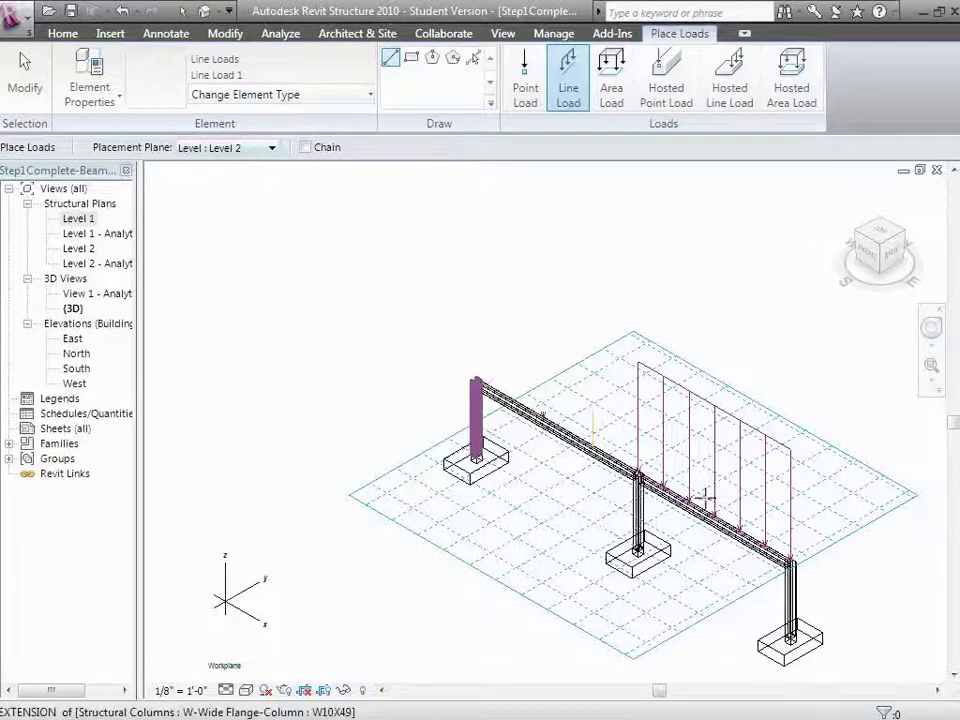
{"action": "left_click", "coordinate": [790, 558]}
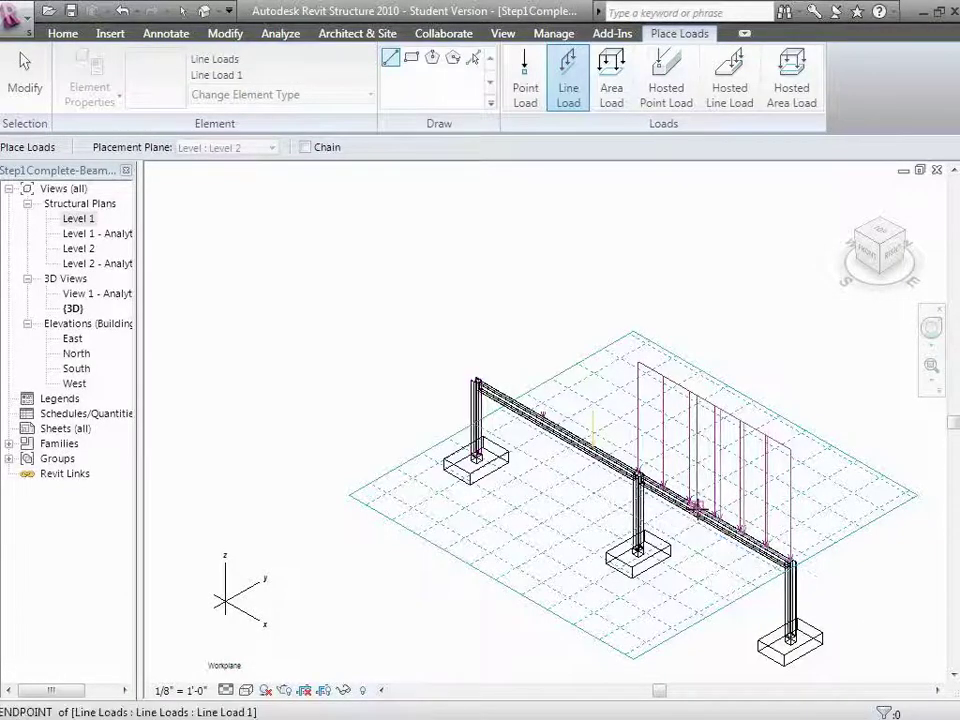
{"action": "key", "text": "Escape"}
{"action": "left_click", "coordinate": [10, 62]}
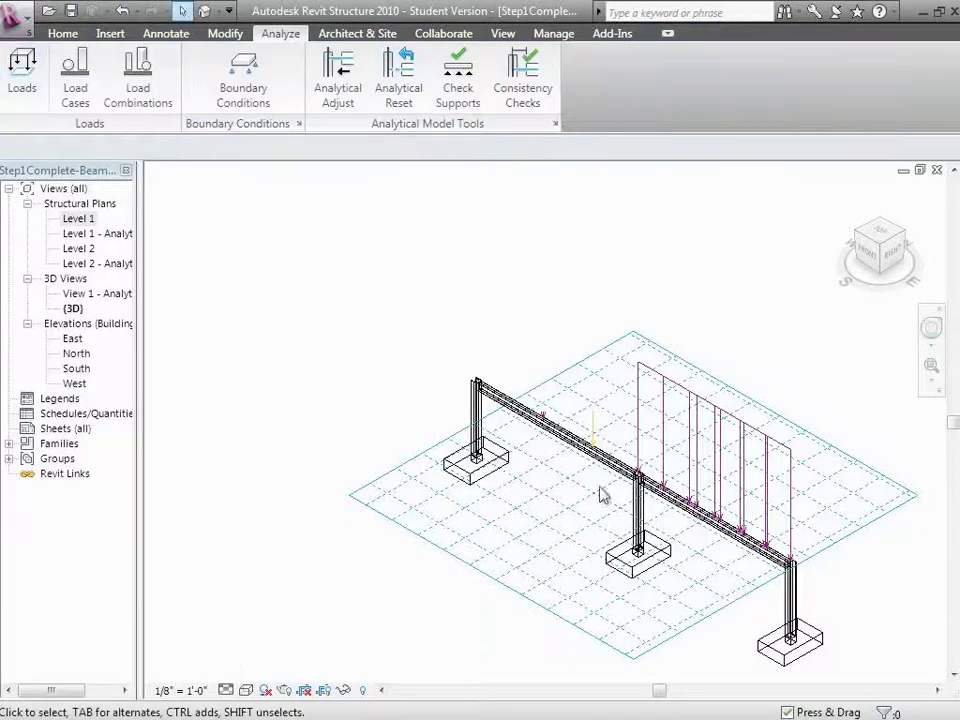
Step: Assign the half-span line load on the second beam to load case LL1 (2) and set its Fz 1 to -0.5 kip/ft
{"action": "left_click", "coordinate": [698, 458]}
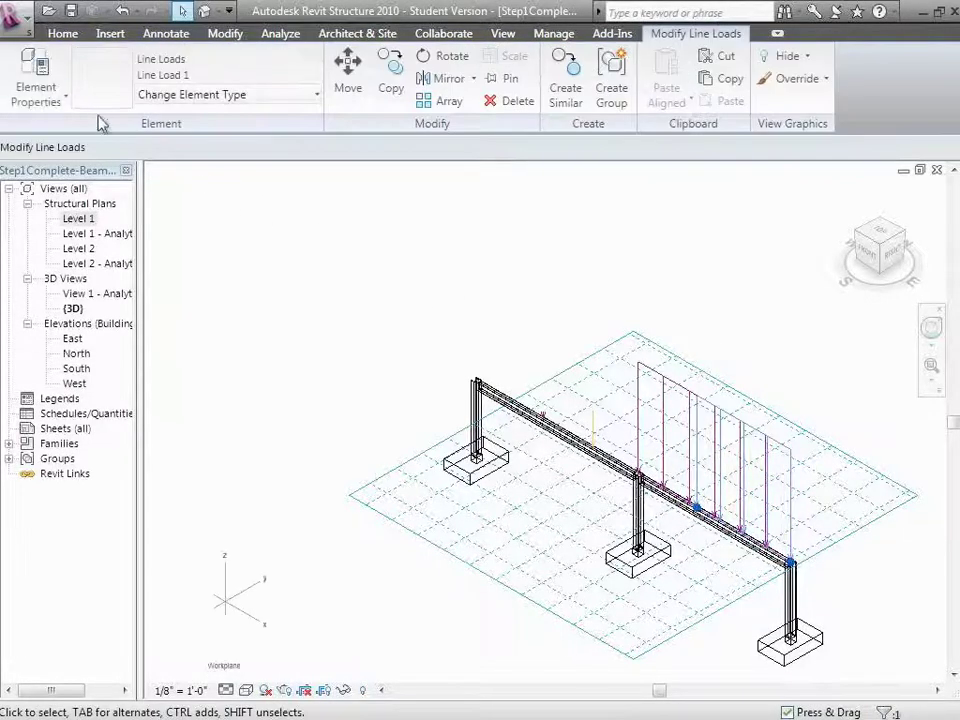
{"action": "left_click", "coordinate": [36, 95]}
{"action": "left_click", "coordinate": [62, 133]}
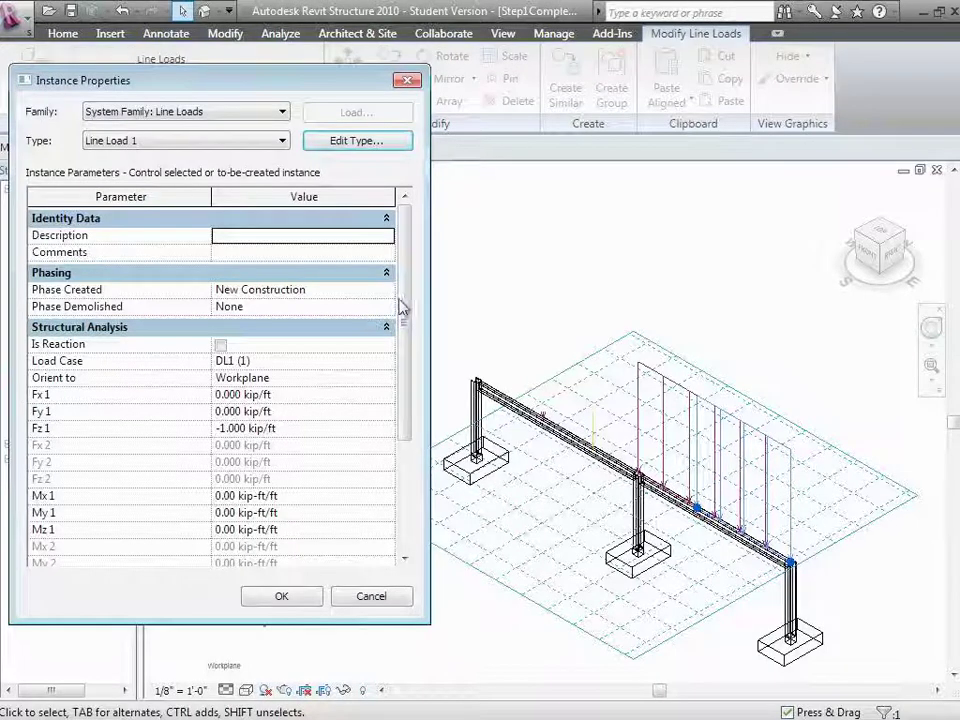
{"action": "left_click", "coordinate": [388, 364]}
{"action": "left_click", "coordinate": [336, 392]}
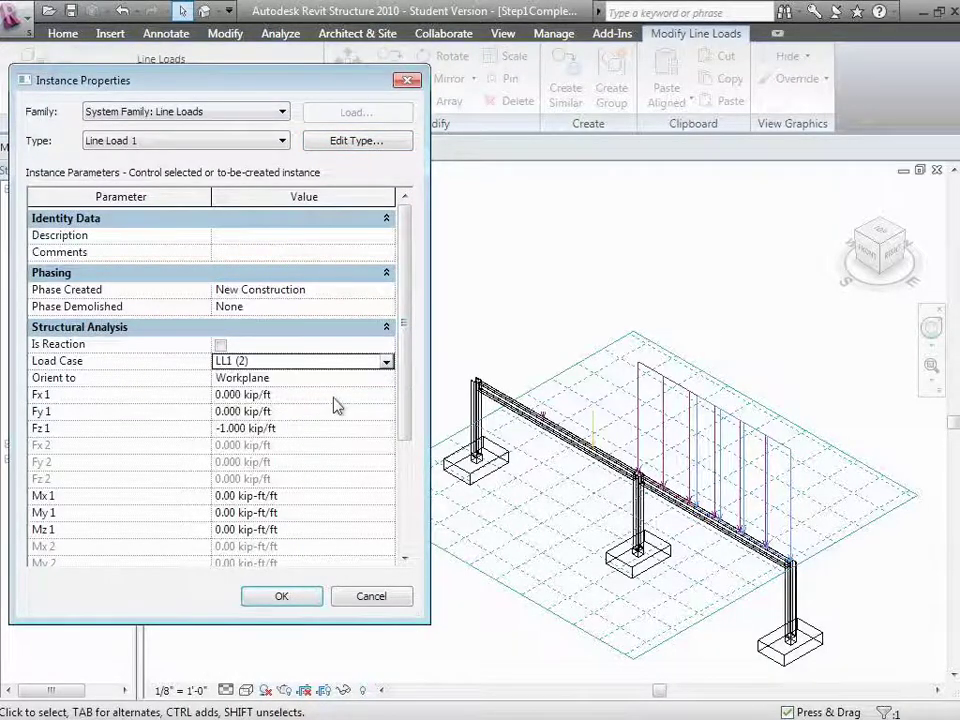
{"action": "left_click", "coordinate": [344, 434]}
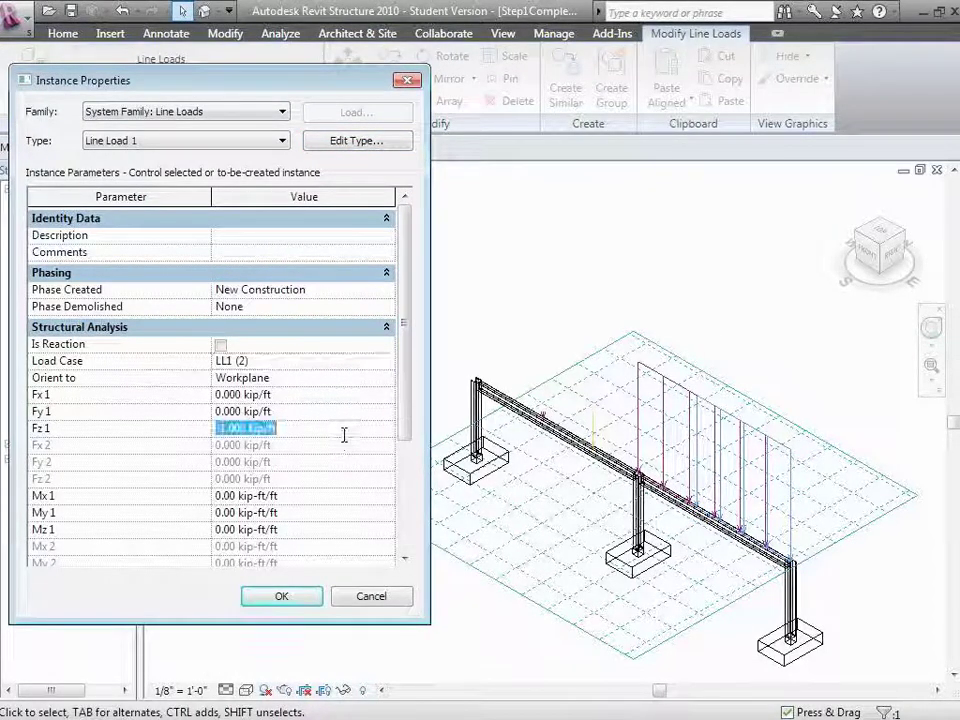
{"action": "type", "text": "-0.5"}
{"action": "key", "text": "Tab"}
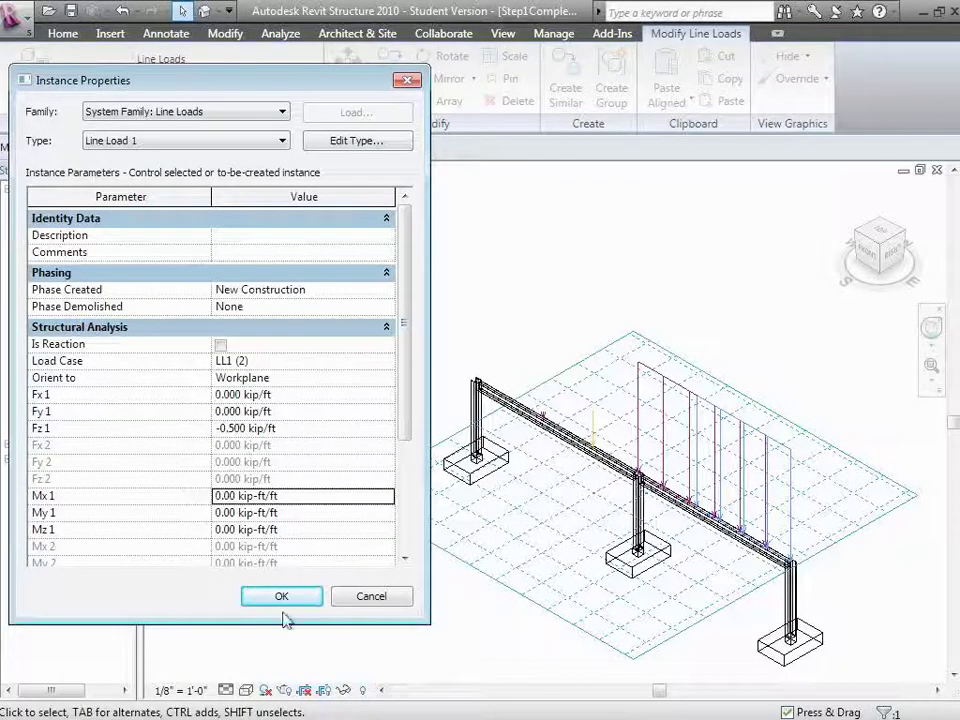
{"action": "left_click", "coordinate": [281, 598]}
{"action": "left_click", "coordinate": [306, 606]}
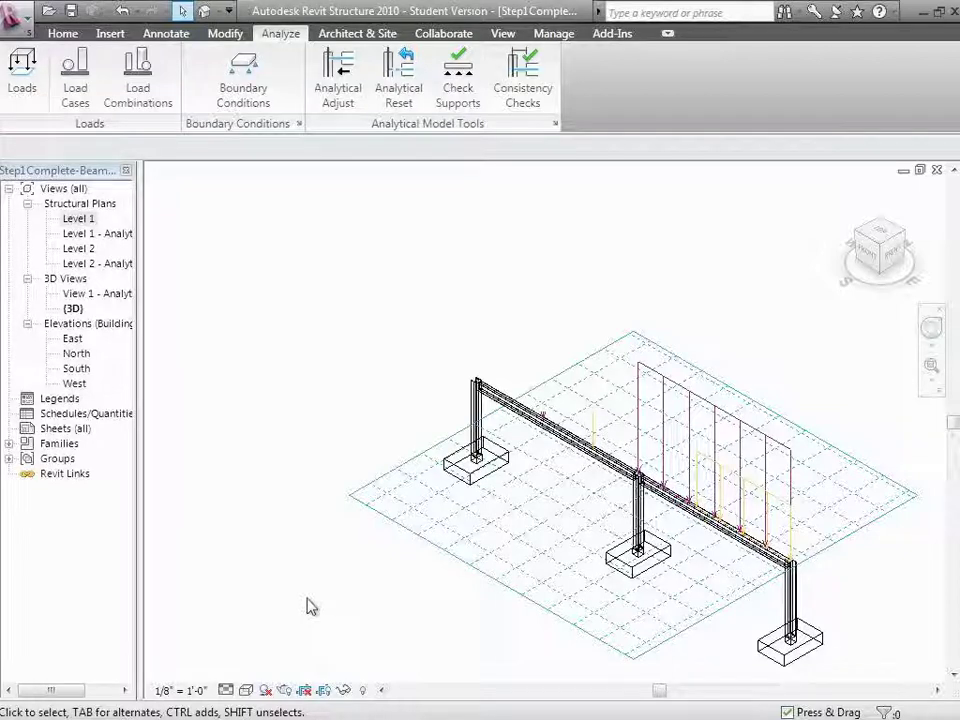
Step: Run the member supports check and delete the point boundary condition at the base of the first column
{"action": "left_click", "coordinate": [456, 89]}
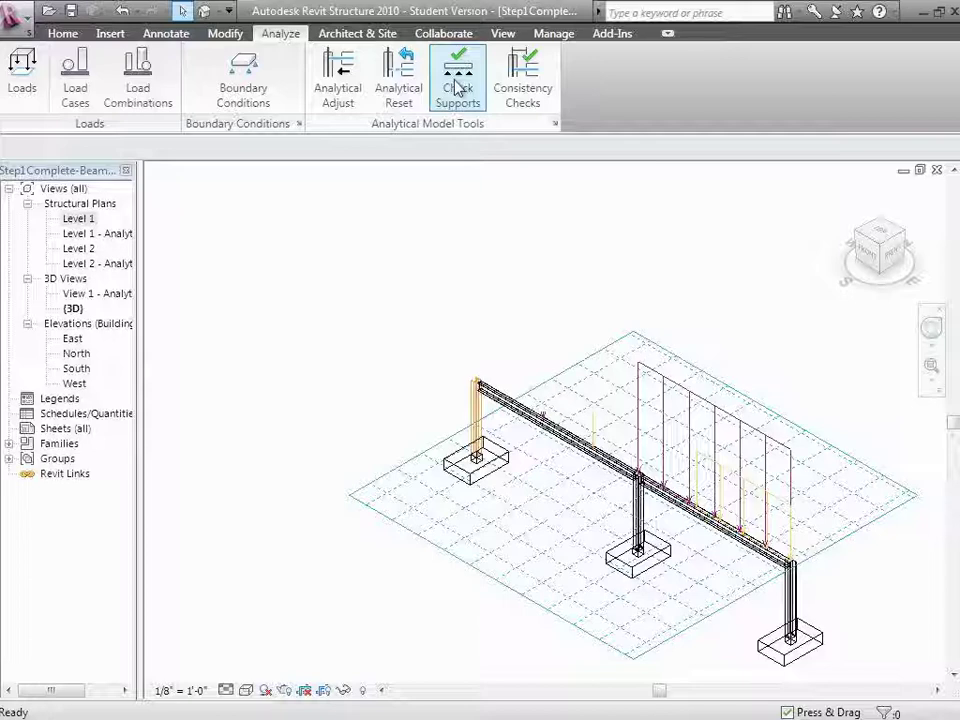
{"action": "left_click", "coordinate": [934, 369]}
{"action": "left_click_drag", "start_coordinate": [440, 356], "coordinate": [536, 522]}
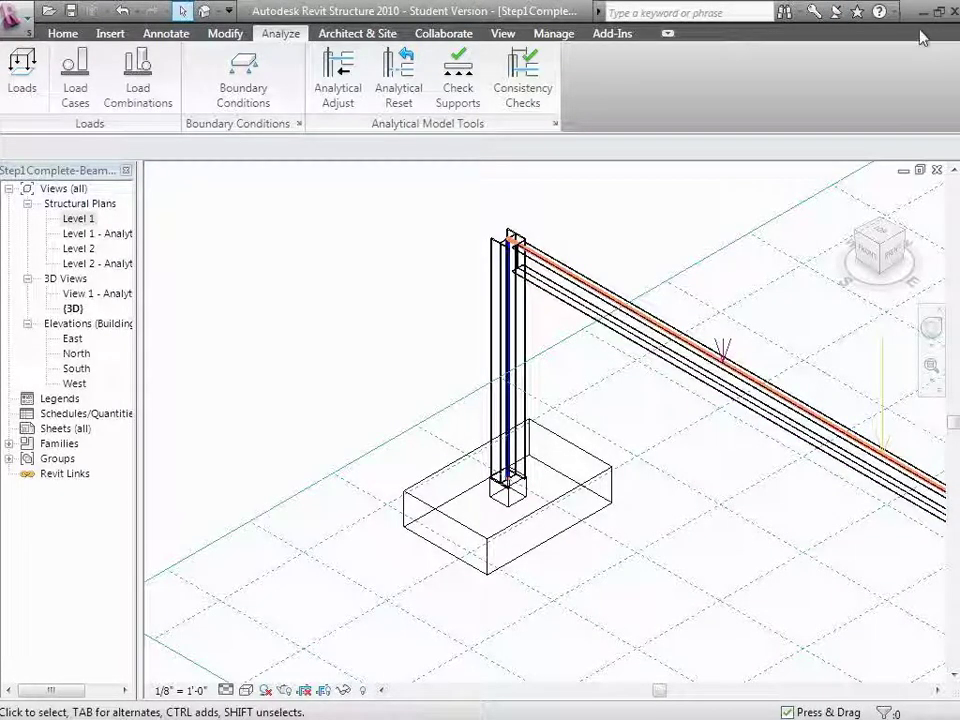
{"action": "left_click", "coordinate": [508, 510]}
{"action": "key", "text": "Delete"}
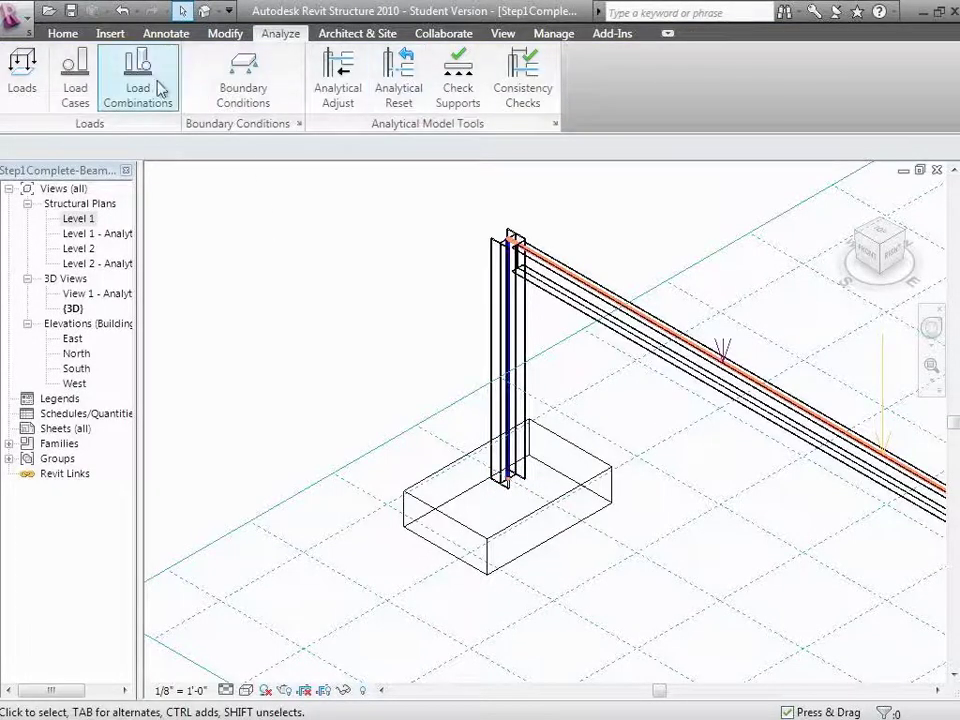
Step: Place a point boundary condition with state Fixed at the base of the first column
{"action": "left_click", "coordinate": [248, 97]}
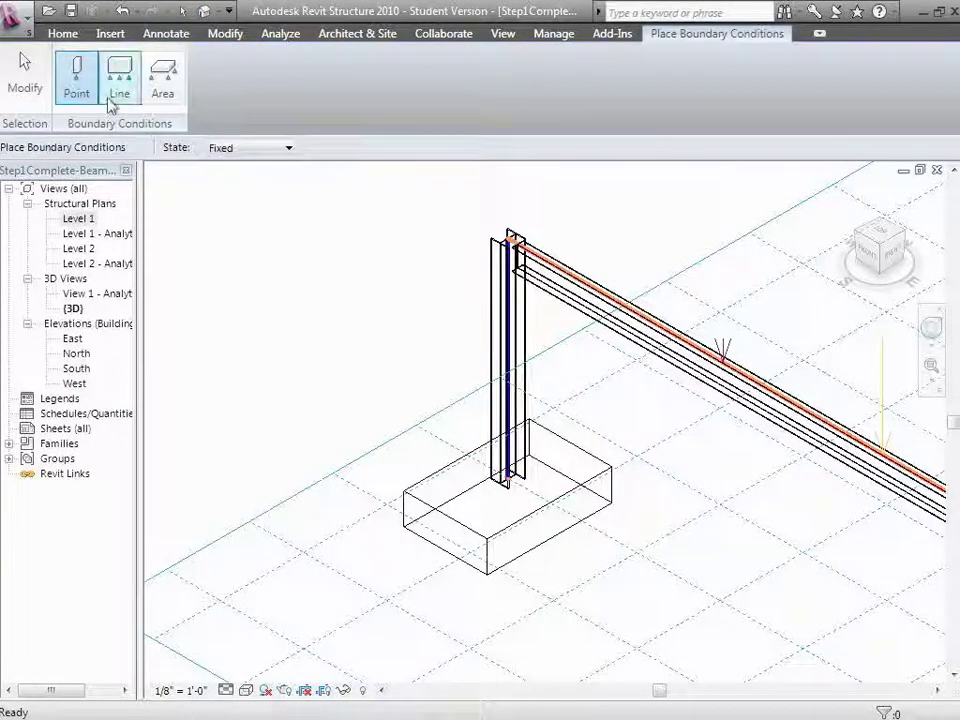
{"action": "left_click", "coordinate": [509, 486]}
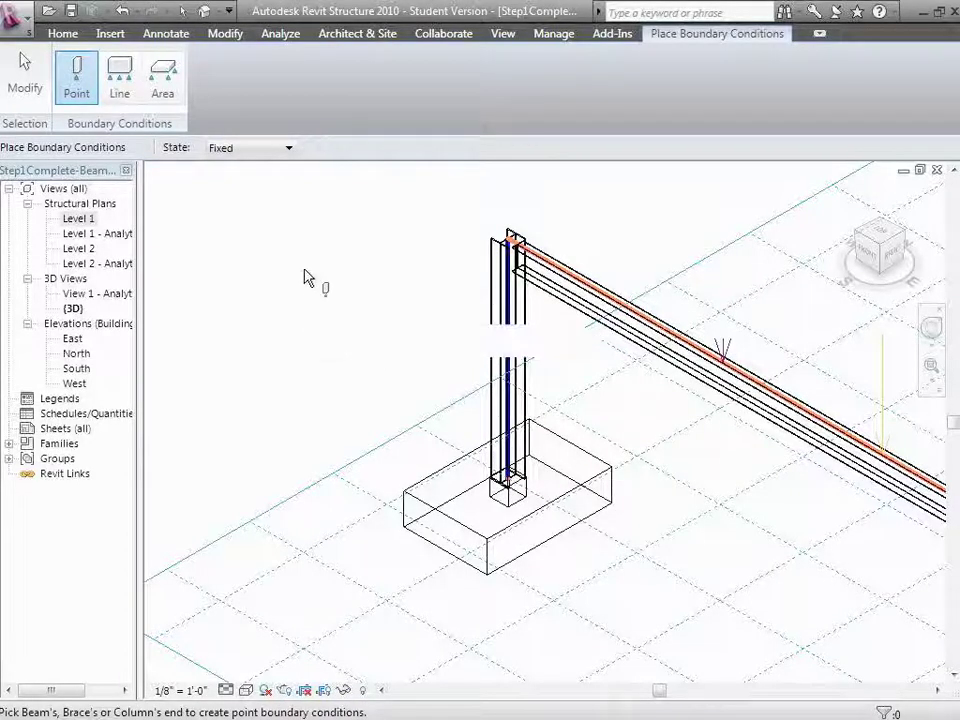
{"action": "key", "text": "z"}
{"action": "key", "text": "f"}
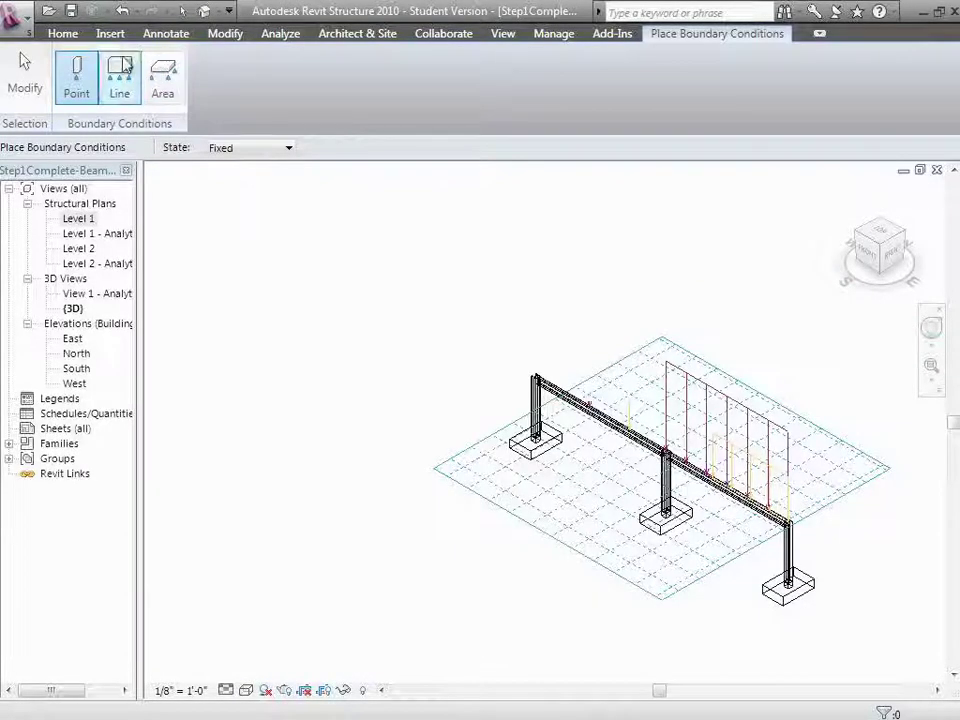
{"action": "left_click", "coordinate": [22, 72]}
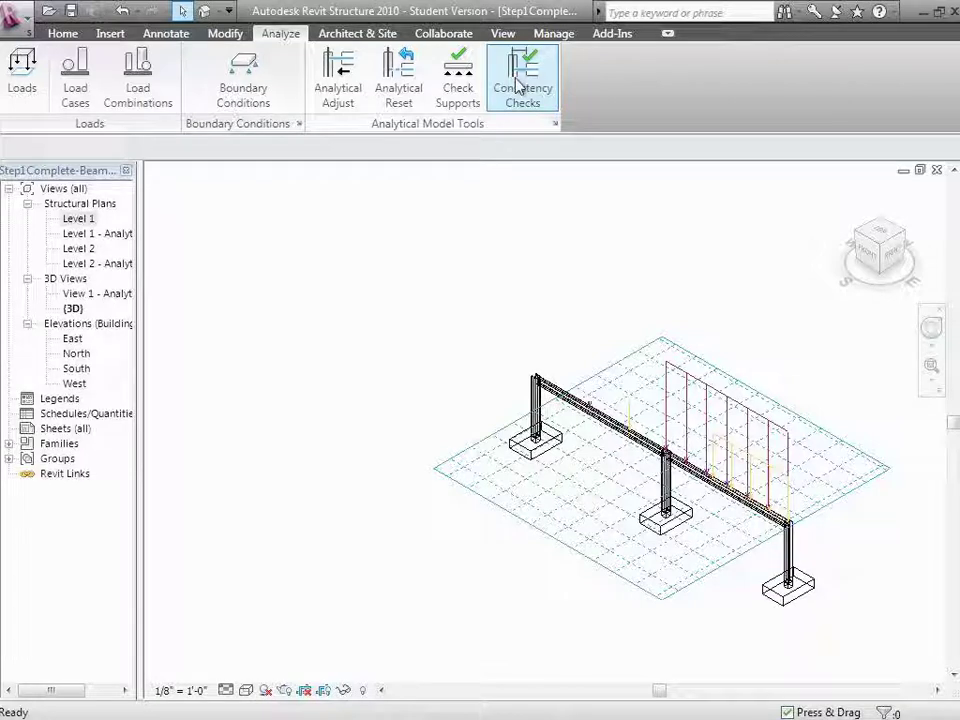
Step: Save the project file
{"action": "left_click", "coordinate": [25, 35]}
{"action": "left_click", "coordinate": [55, 193]}
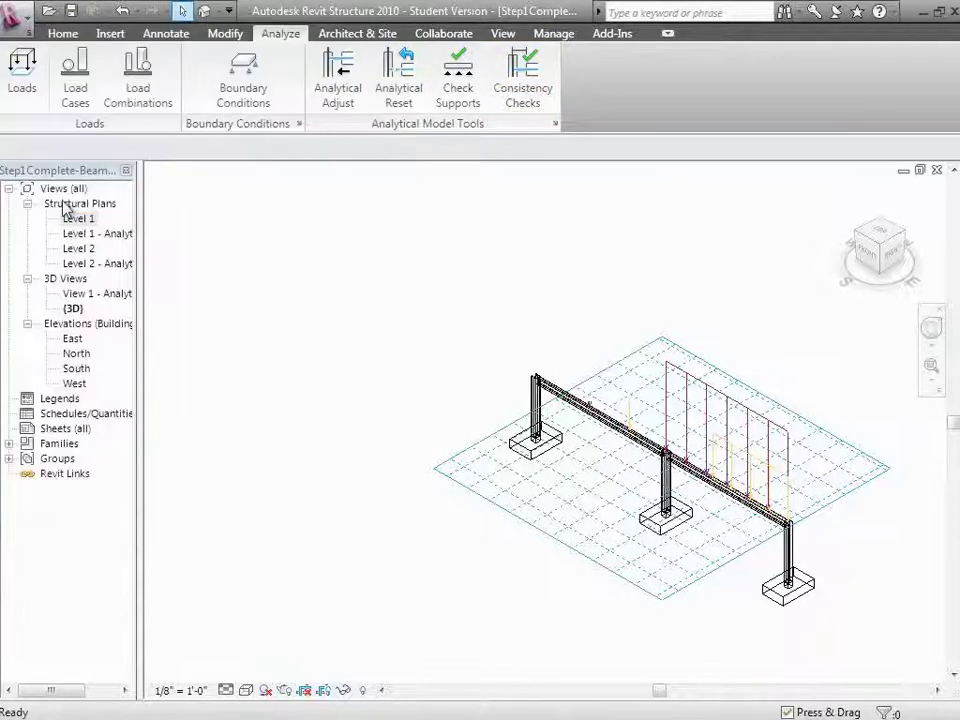